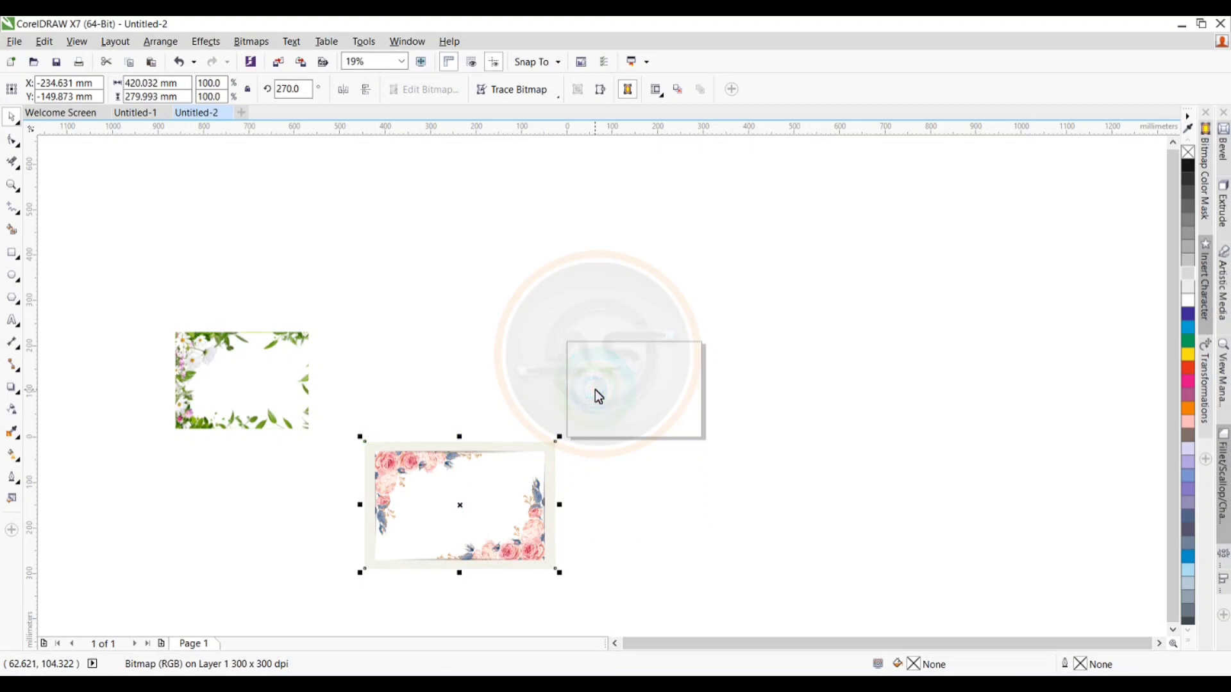
click(600, 398)
click(541, 498)
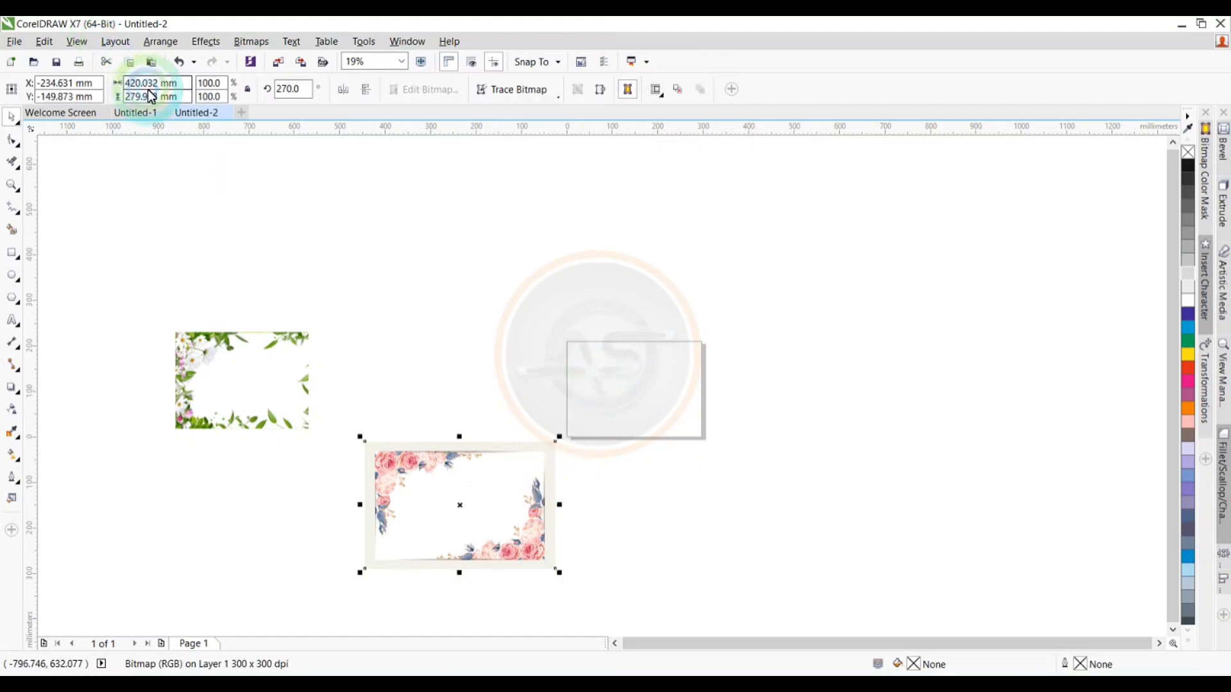
click(602, 360)
click(240, 159)
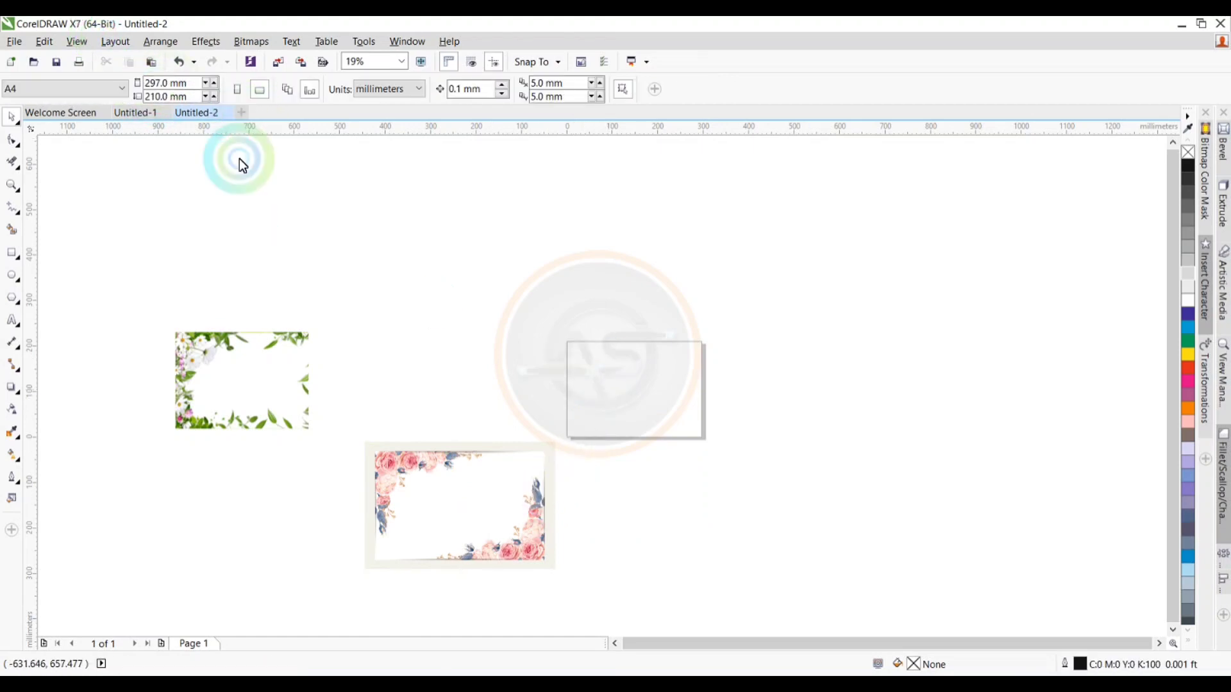
Resize the pink rose frame image to 297 × 210 mm and centre it on the page
click(409, 484)
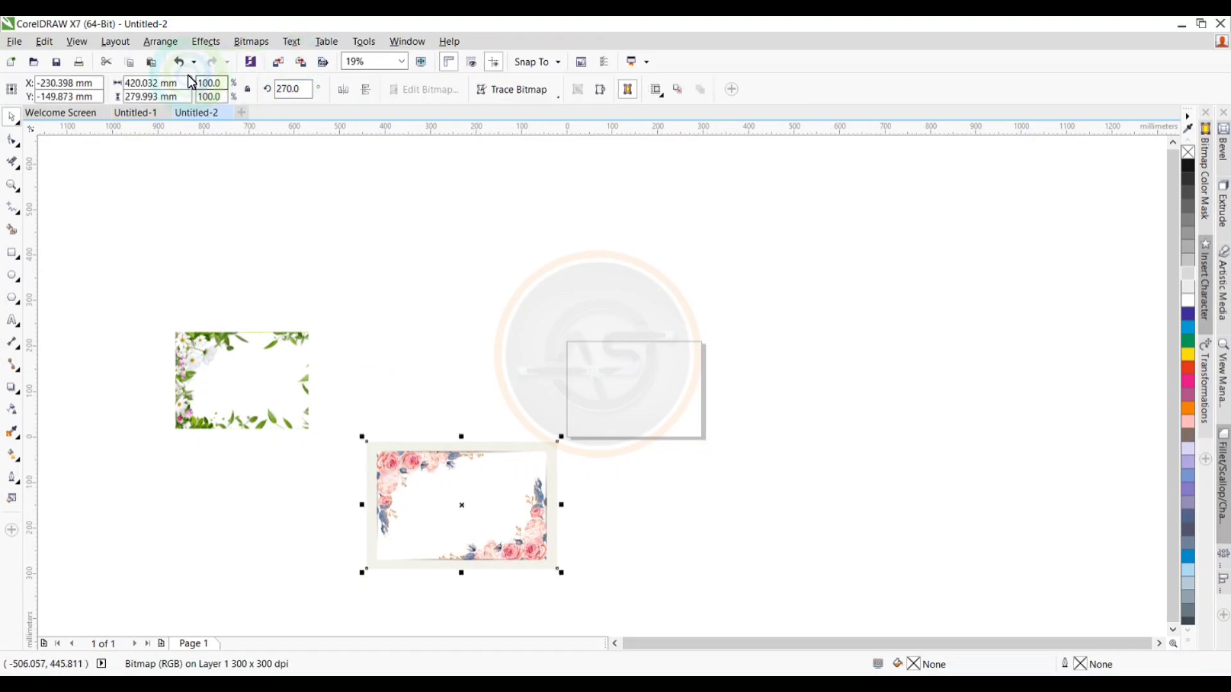
click(113, 95)
text(2)
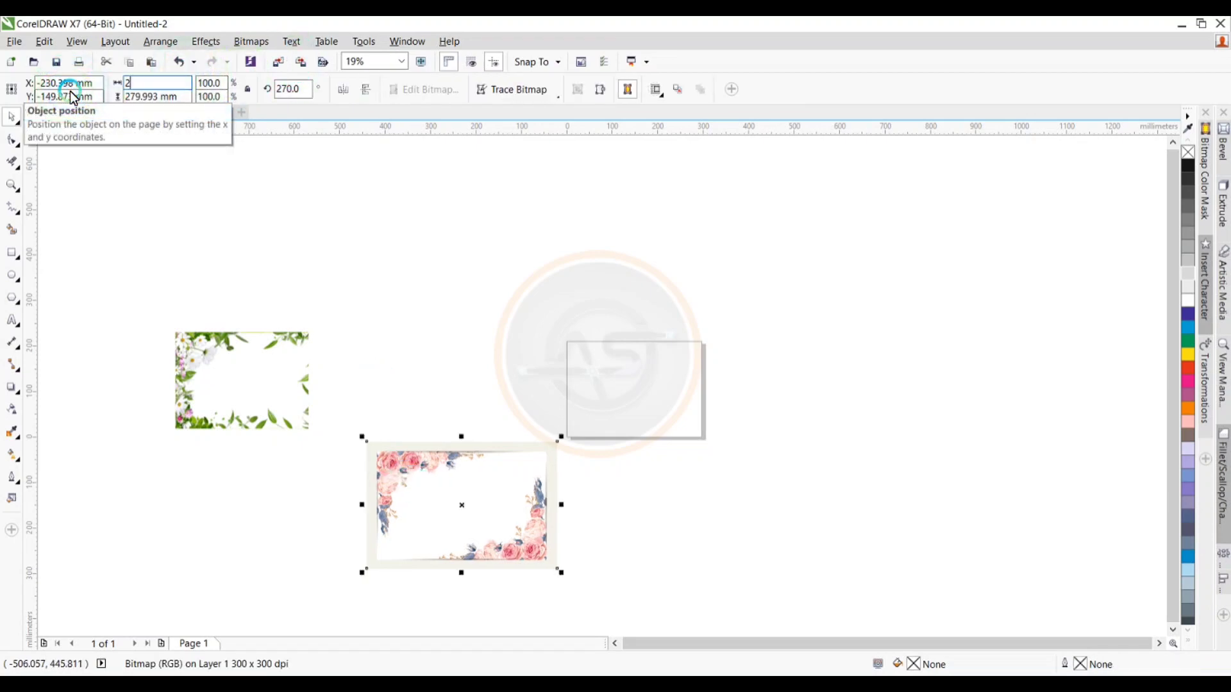
text(97)
key(Tab)
text(210)
key(Return)
key(p)
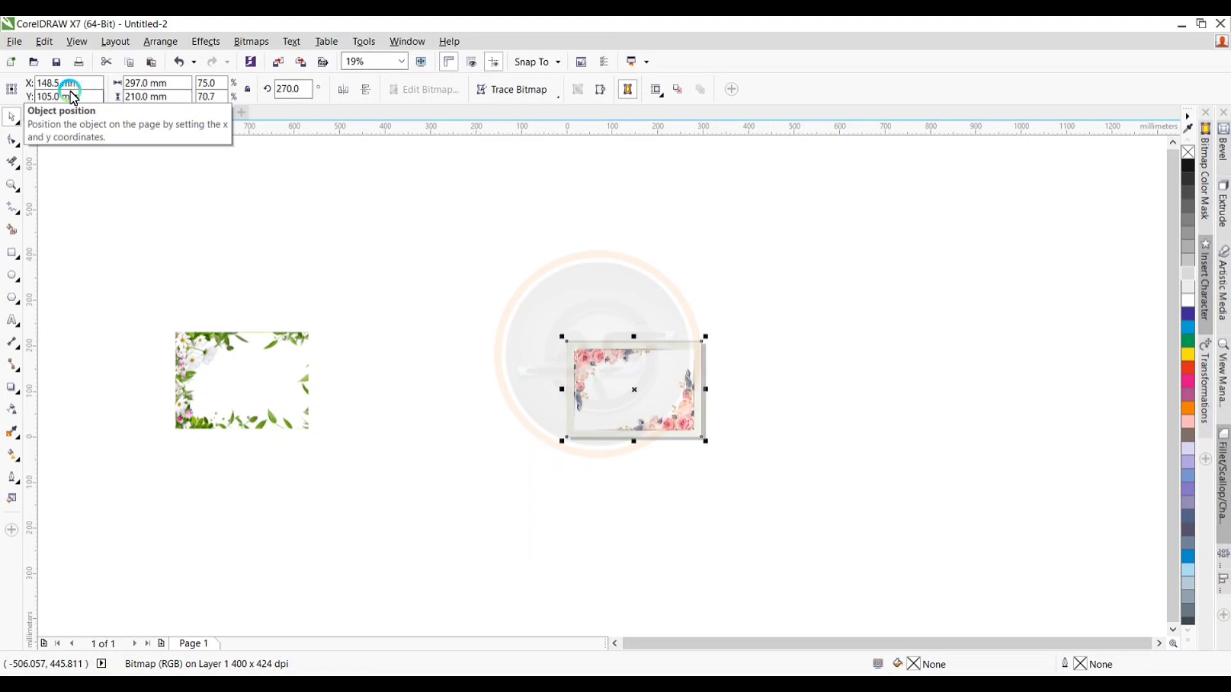
scroll(670, 416, up, 2)
scroll(599, 357, up, 2)
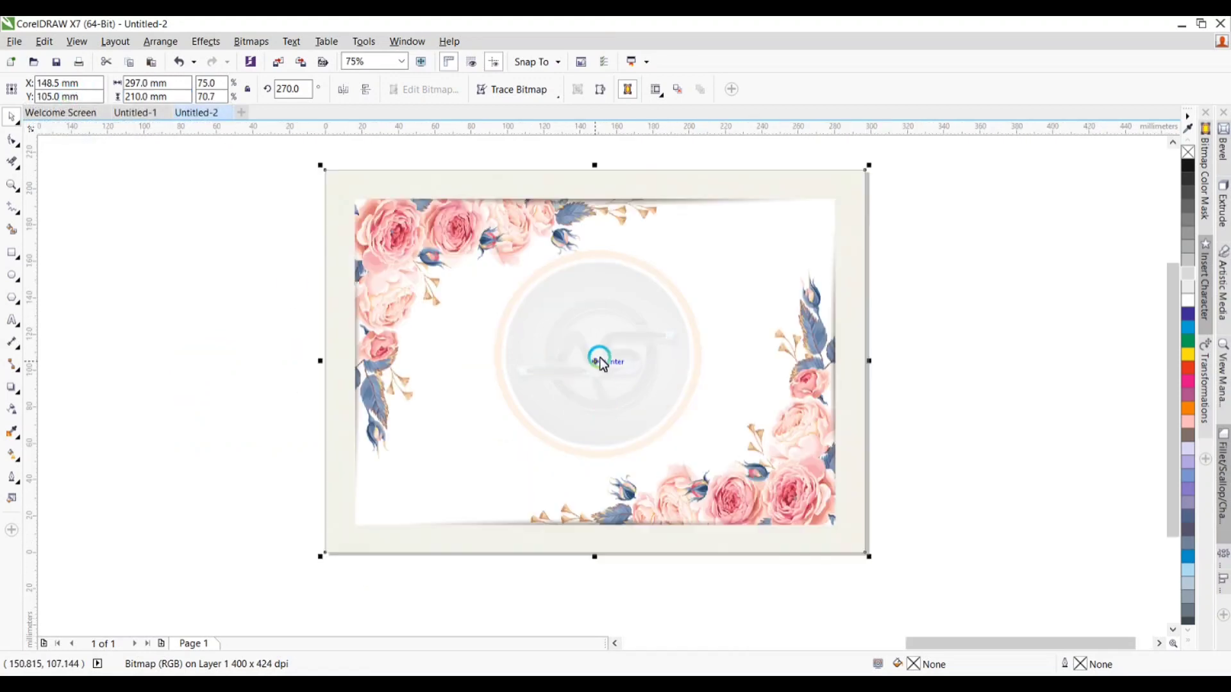
scroll(599, 356, up, 2)
scroll(599, 356, down, 4)
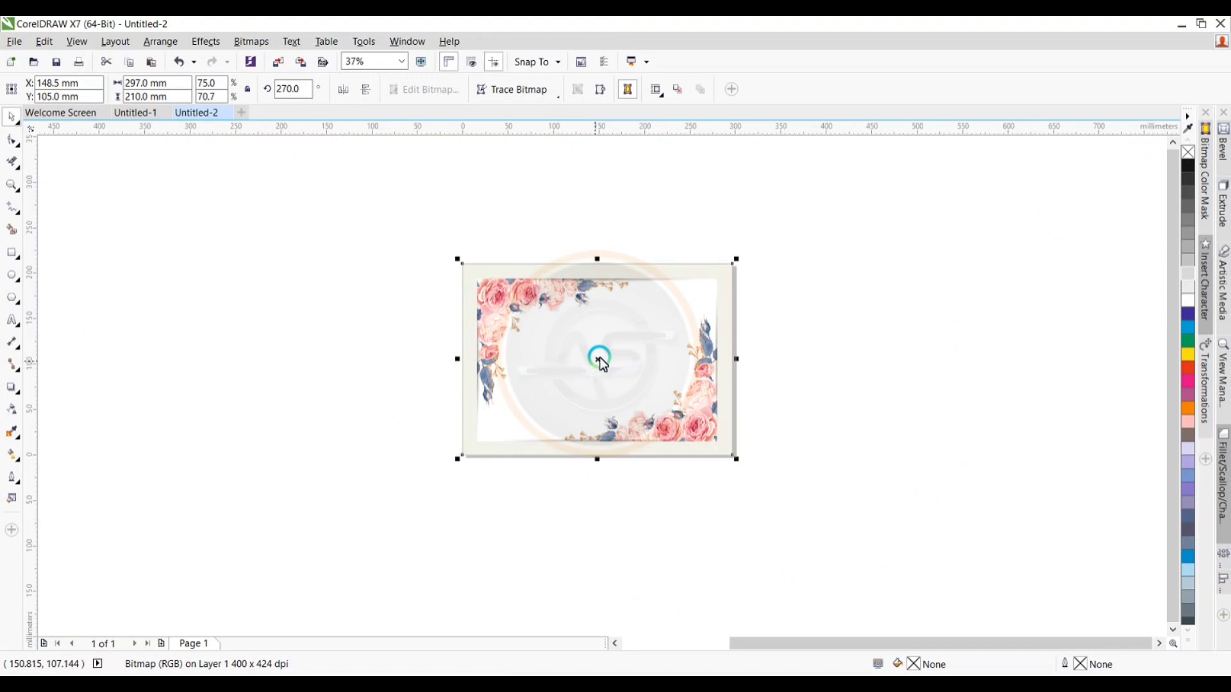
Add a page-sized 297 × 210 mm rectangle behind the rose frame and centre the frame on the page
drag(599, 357, 547, 355)
click(709, 335)
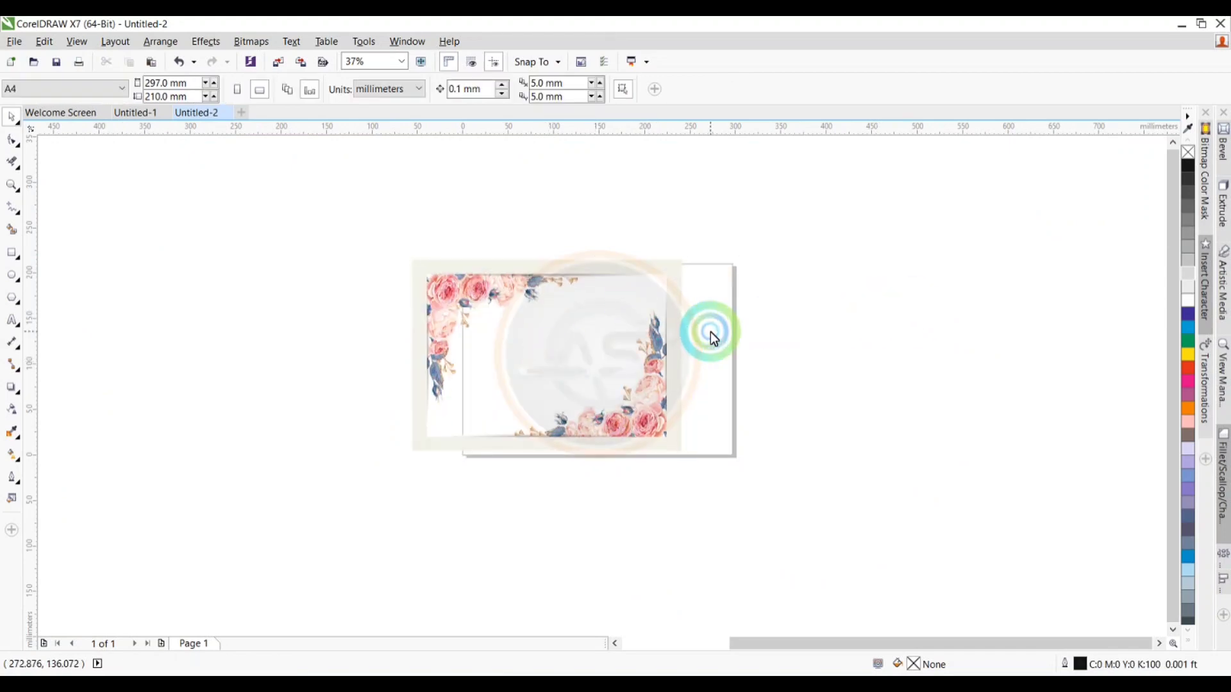
click(11, 253)
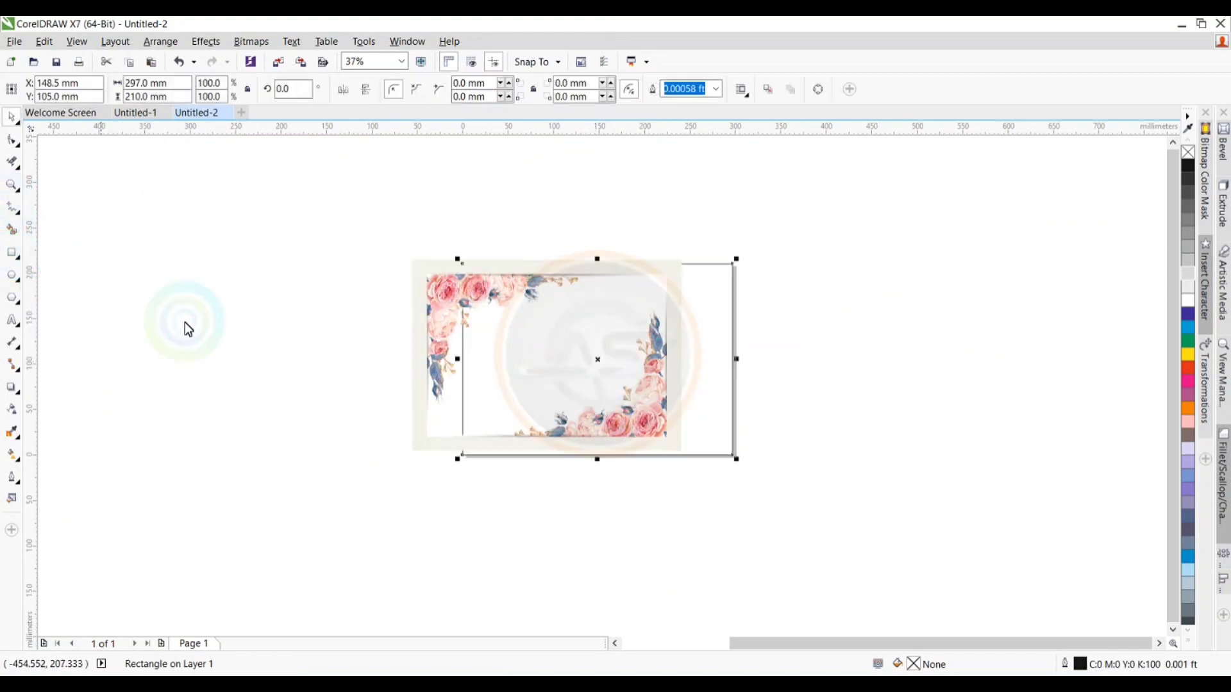
click(410, 399)
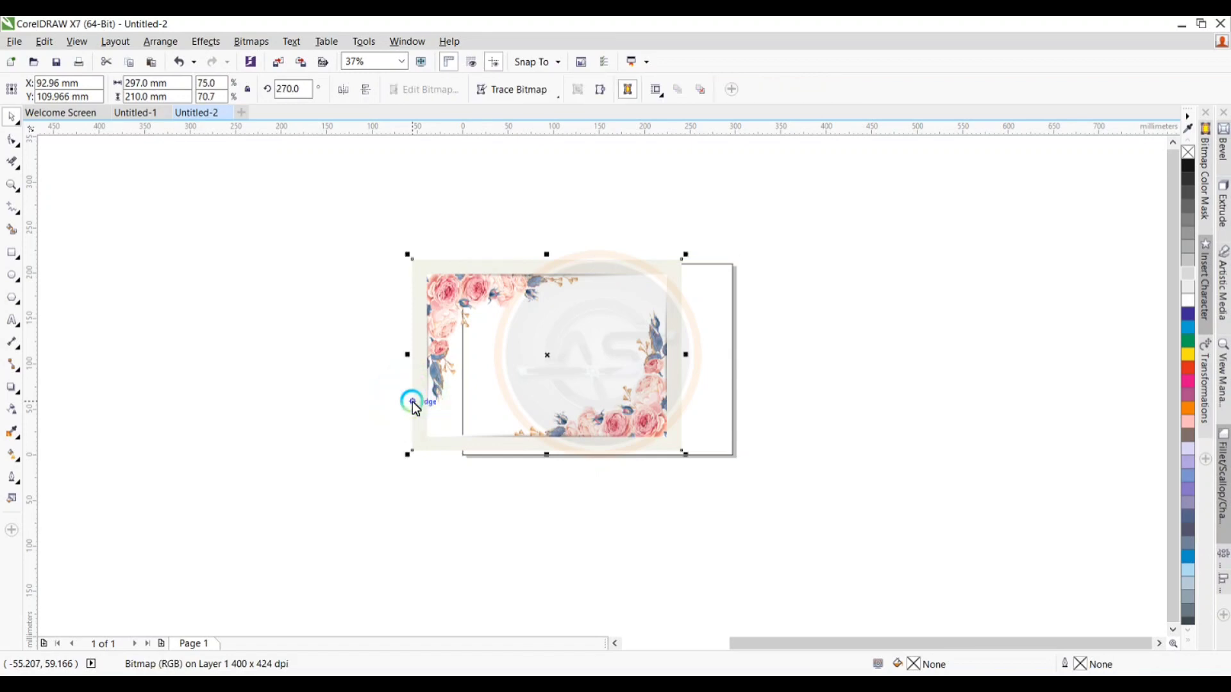
key(p)
click(709, 501)
Fill the page-sized rectangle with yellow and centre the rose frame over it
click(651, 371)
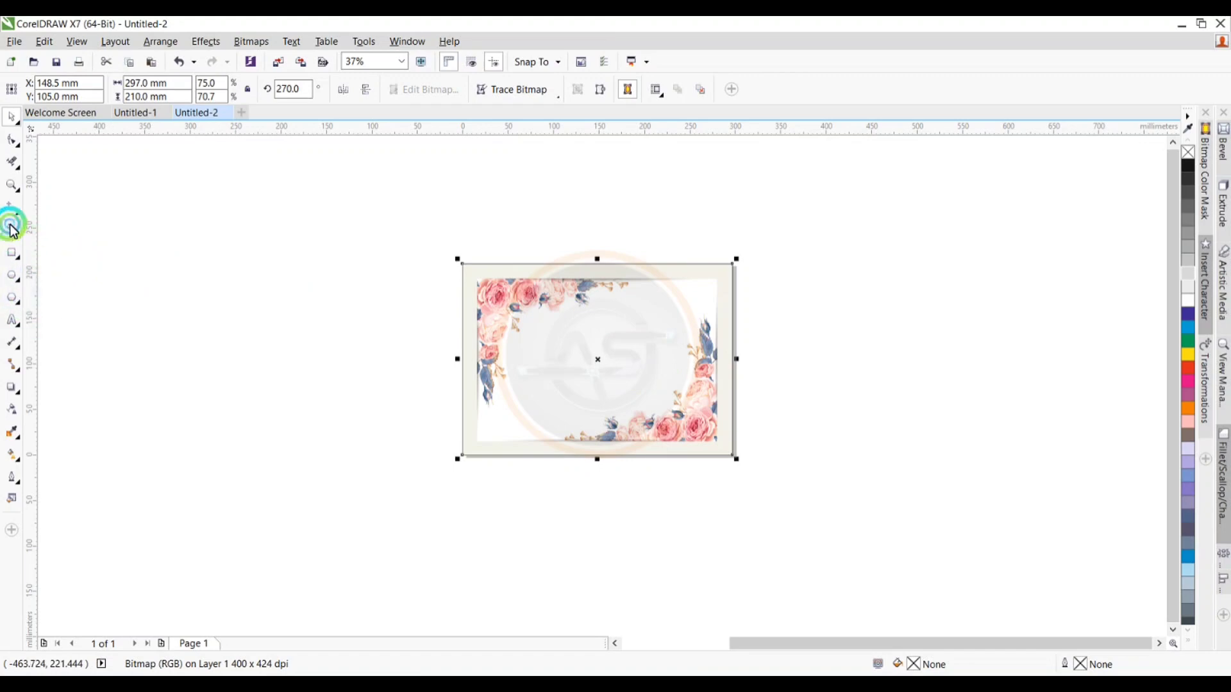
click(12, 228)
click(540, 369)
click(1191, 356)
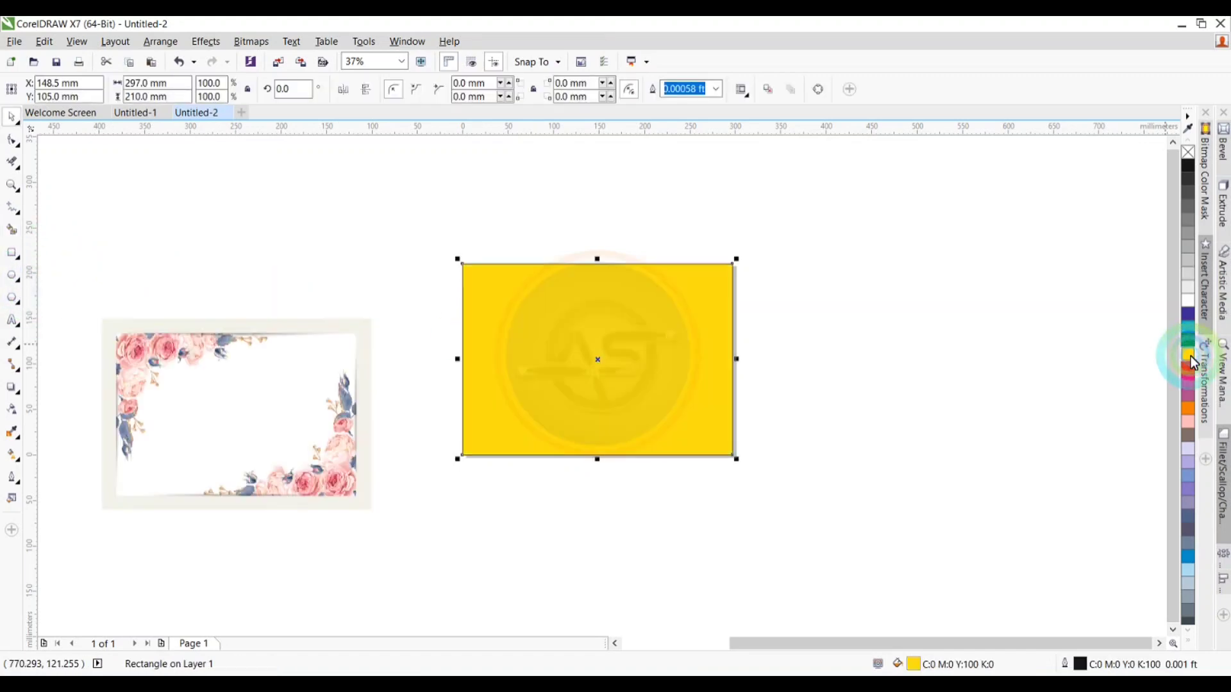
click(314, 446)
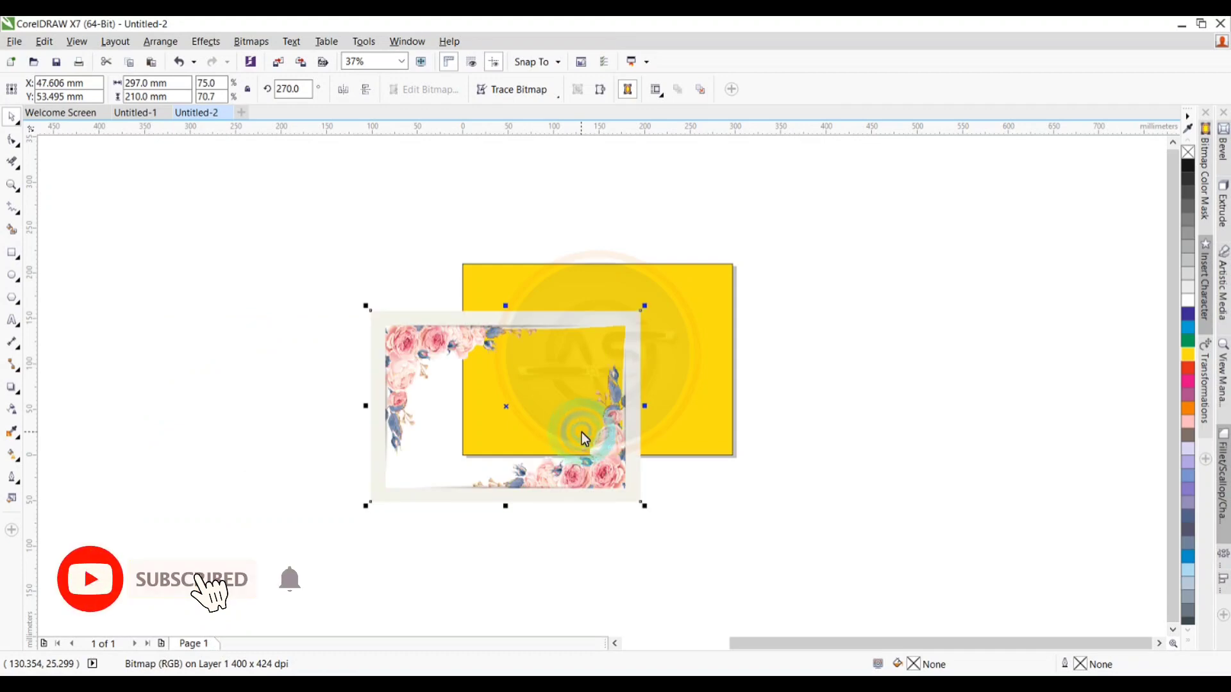
key(p)
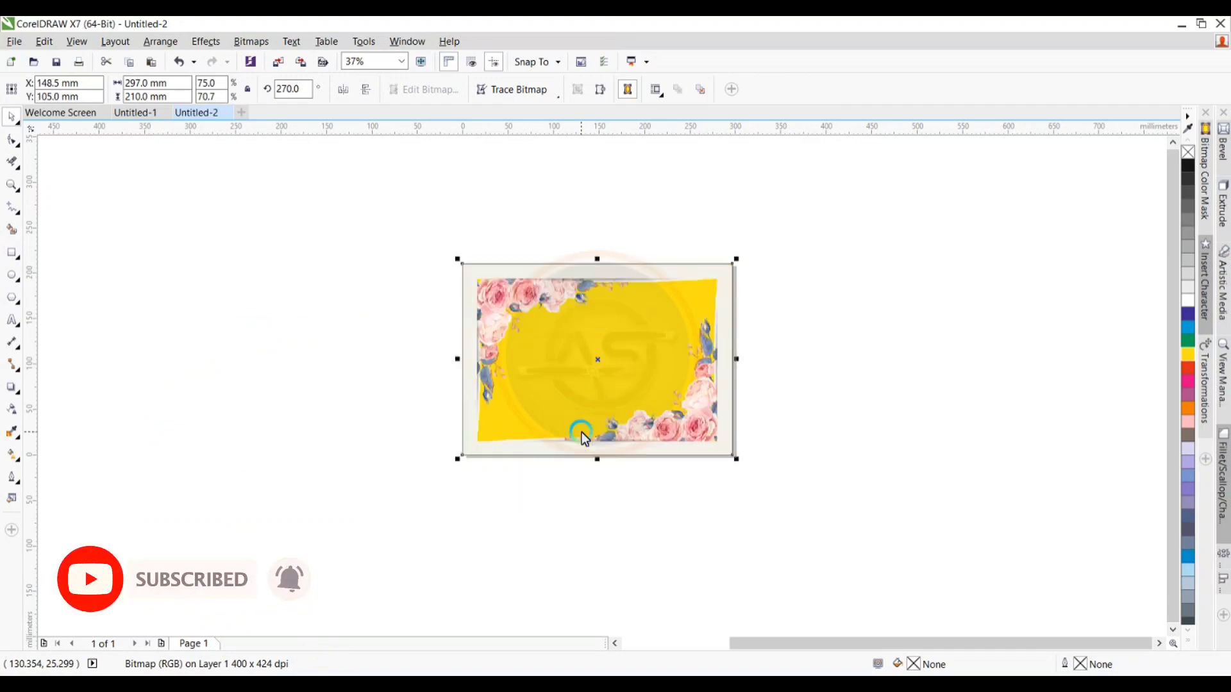
Fill the background rectangle with light pink and realign the rose frame to the page centre
click(644, 346)
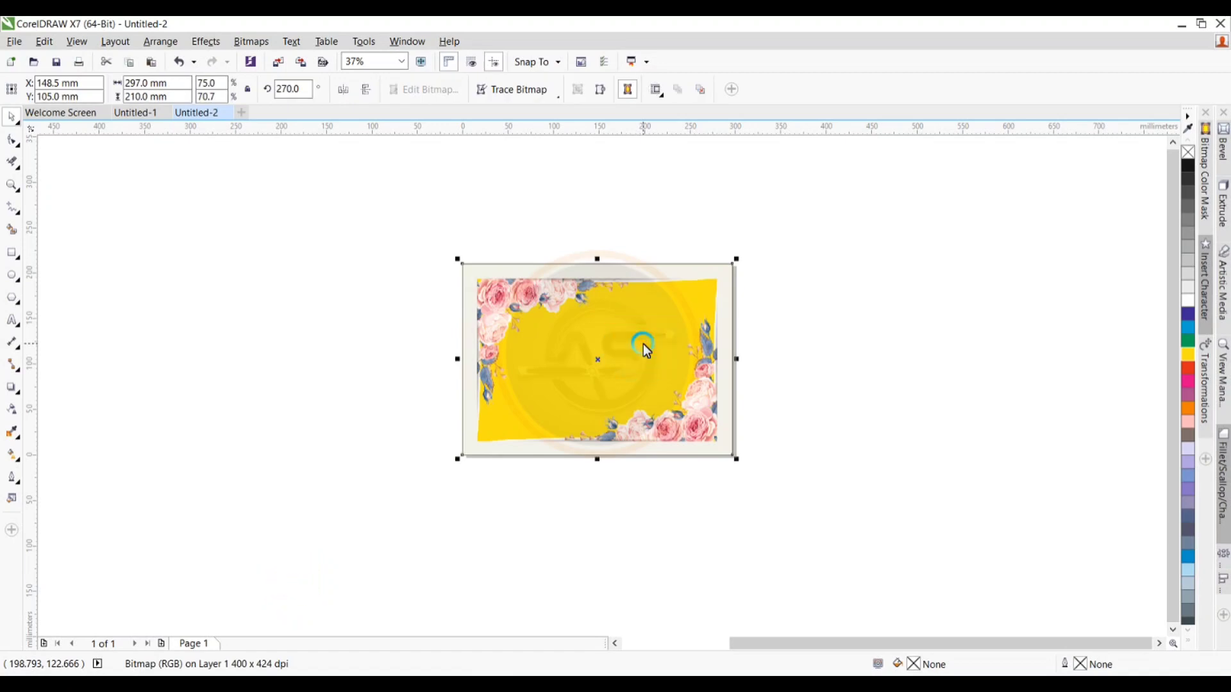
click(645, 347)
drag(648, 345, 595, 353)
click(715, 308)
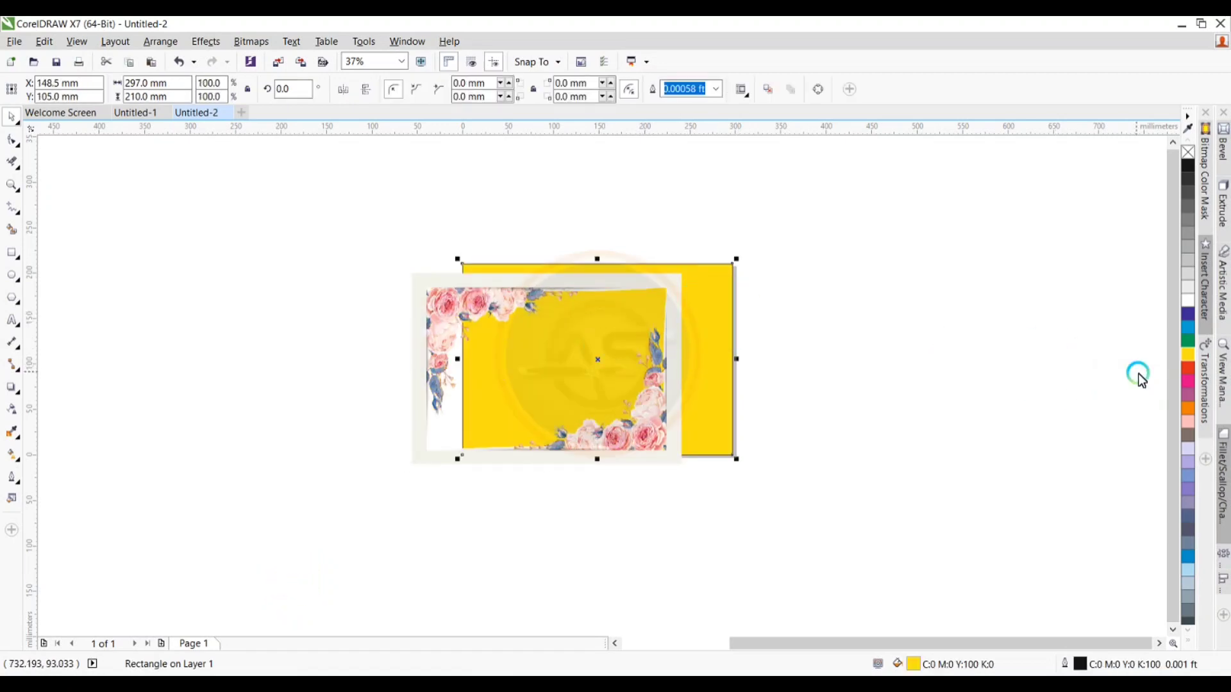
click(1190, 423)
click(762, 460)
click(660, 424)
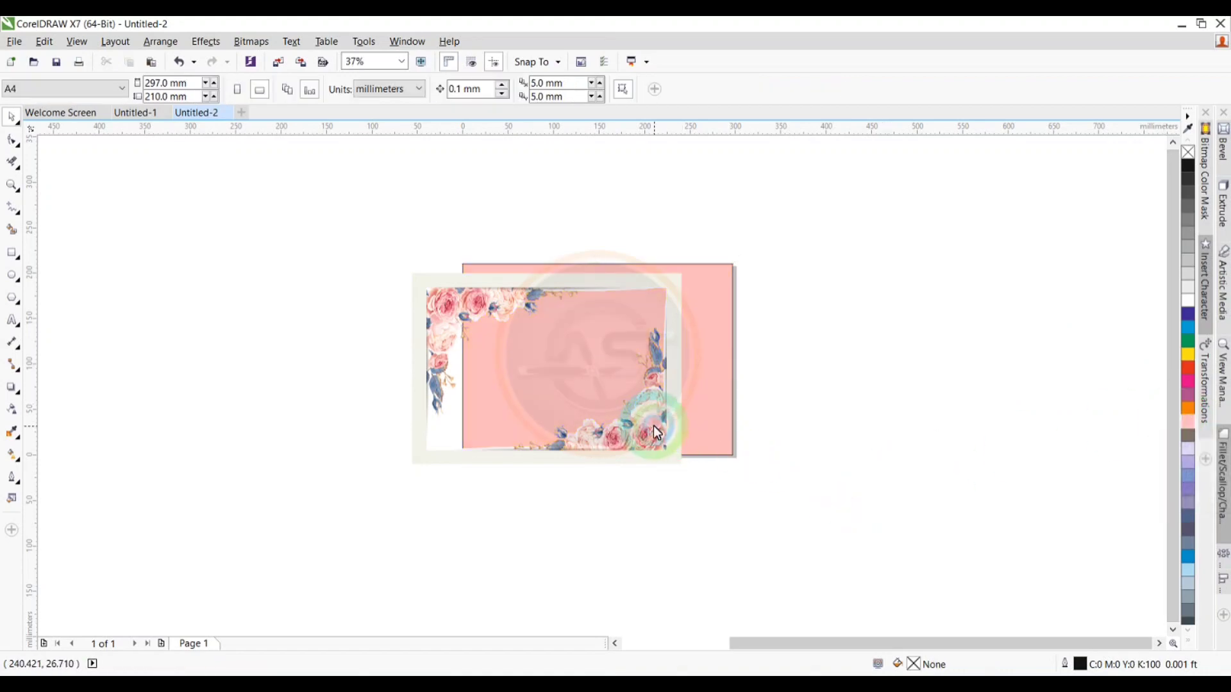
key(p)
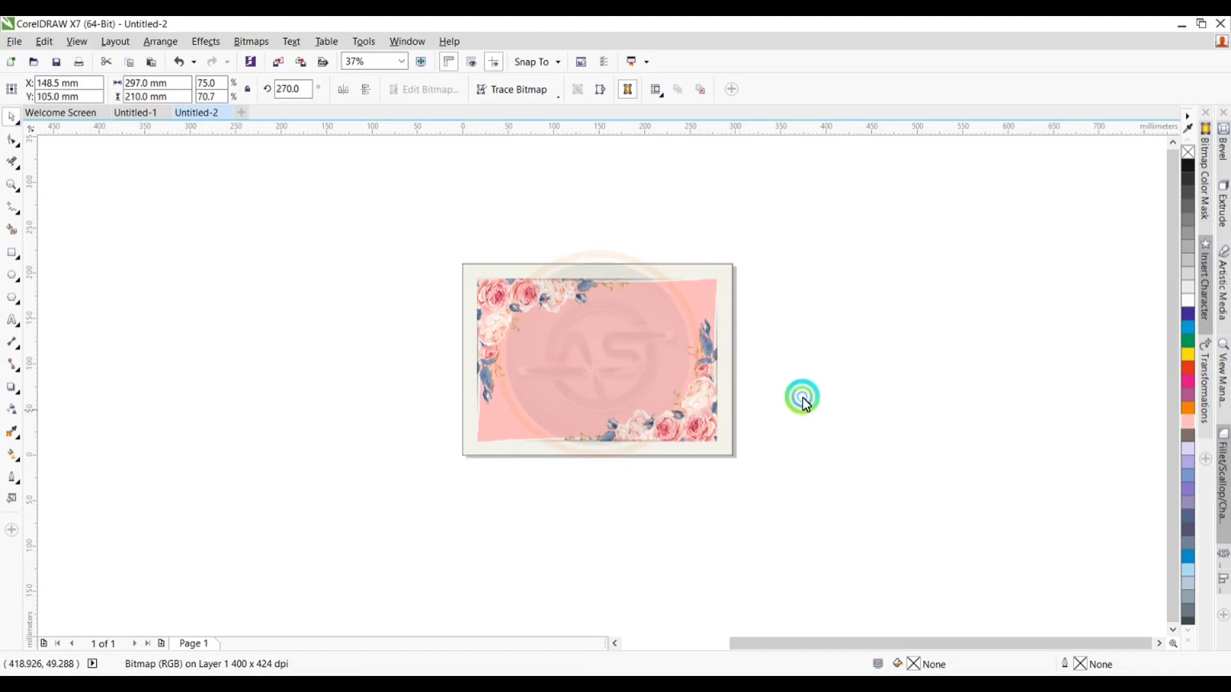
click(802, 398)
scroll(555, 342, up, 2)
scroll(564, 193, up, 2)
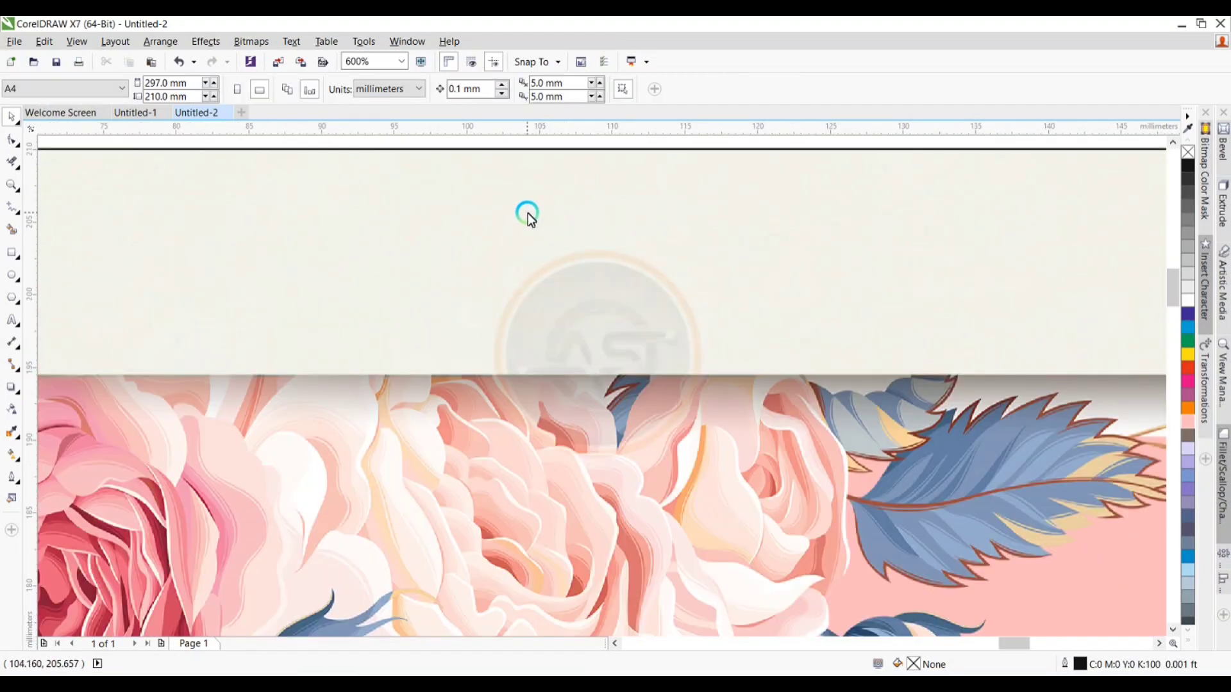
scroll(530, 212, down, 2)
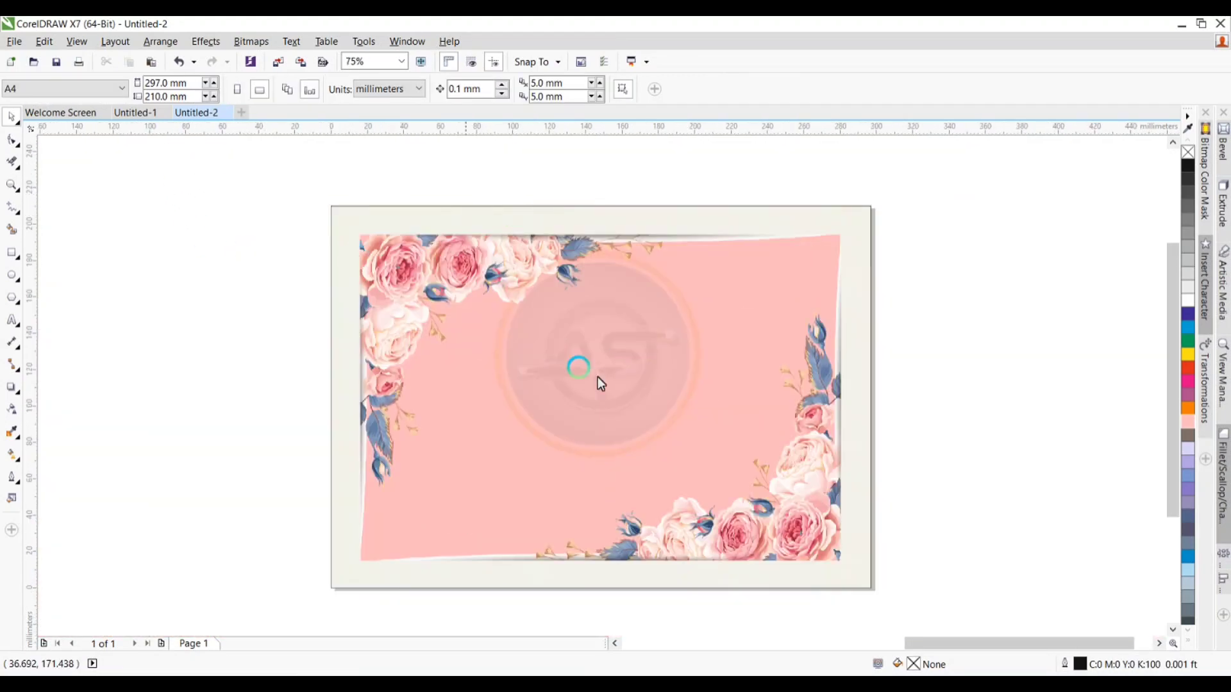
scroll(559, 371, down, 2)
Switch to File Explorer and import the mandala image pngegg (7) from the Downloads folder into the drawing
key(super+e)
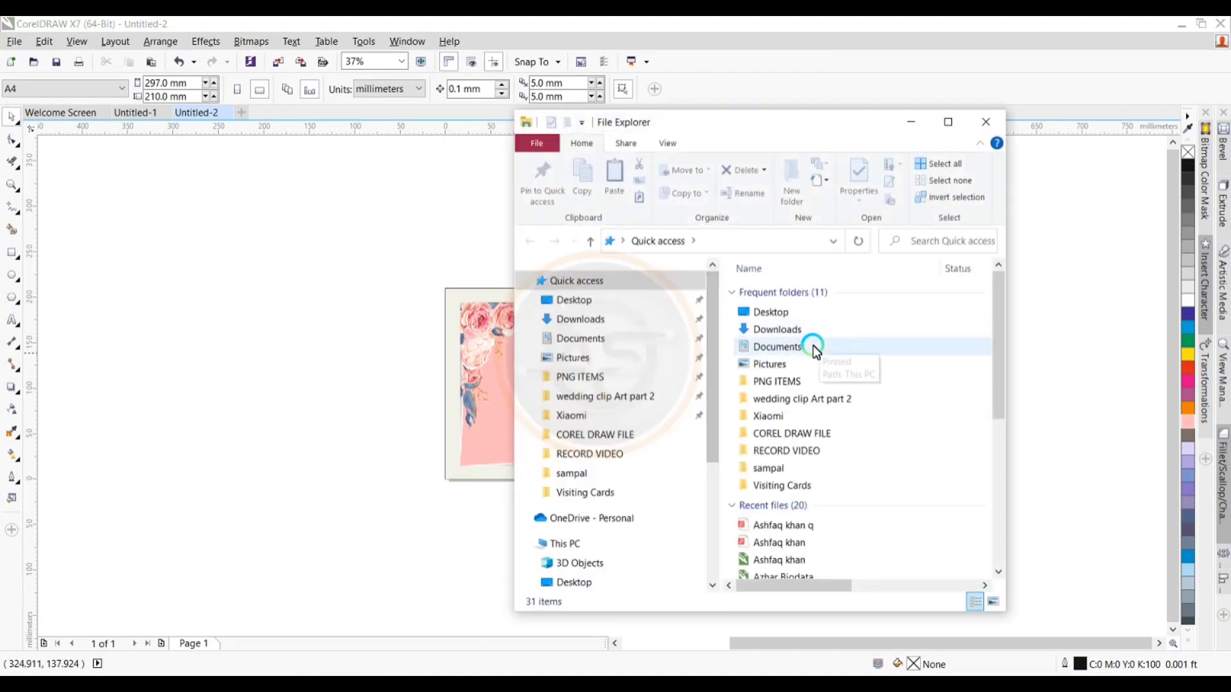
double_click(811, 329)
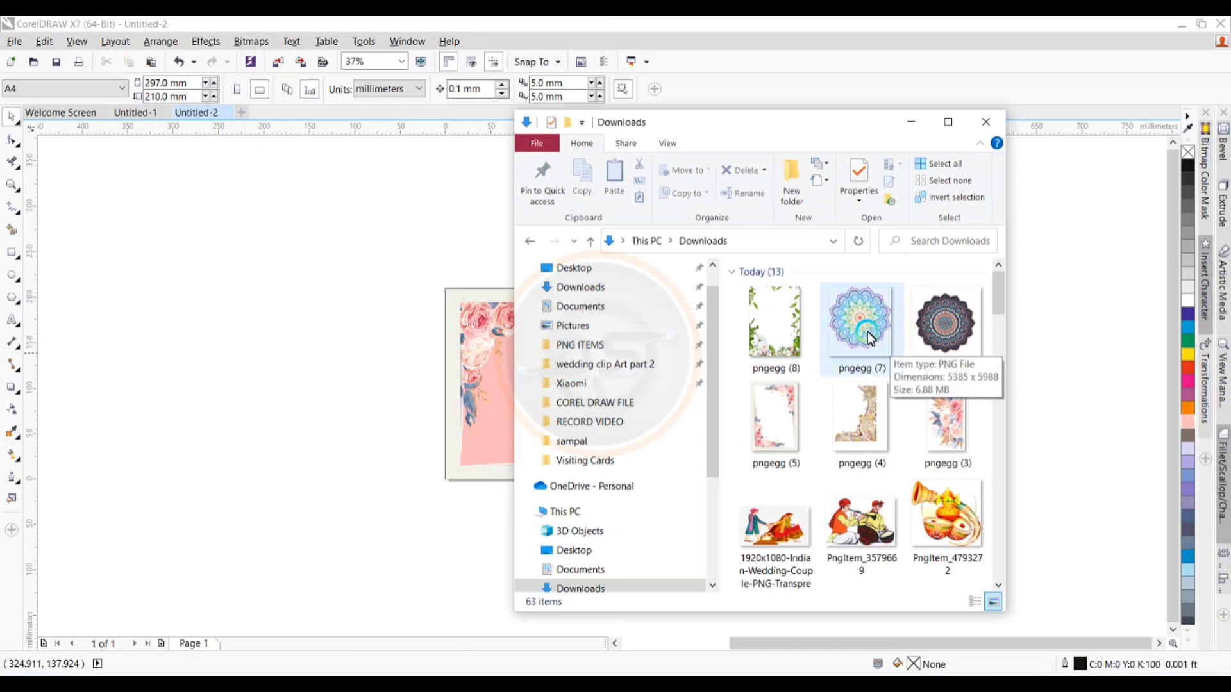
drag(877, 332, 313, 450)
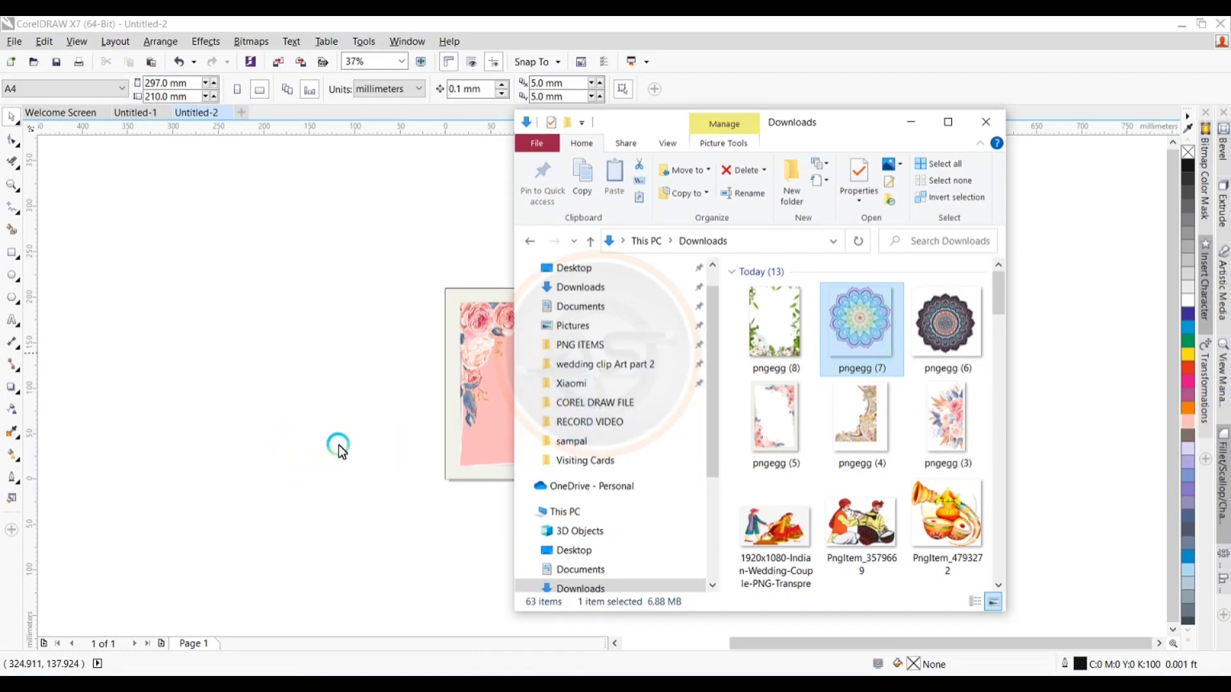
click(985, 121)
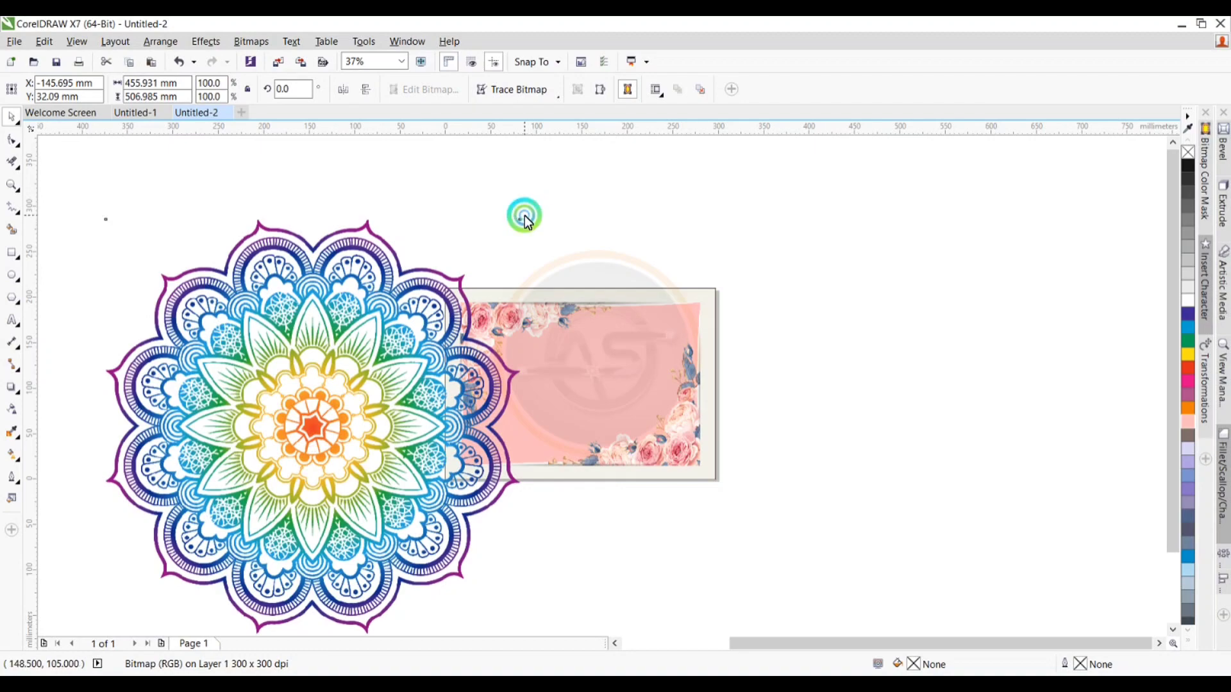
Scale the mandala down proportionally to about 198 × 220 mm and place it over the middle of the page
drag(524, 215, 391, 399)
drag(313, 491, 338, 377)
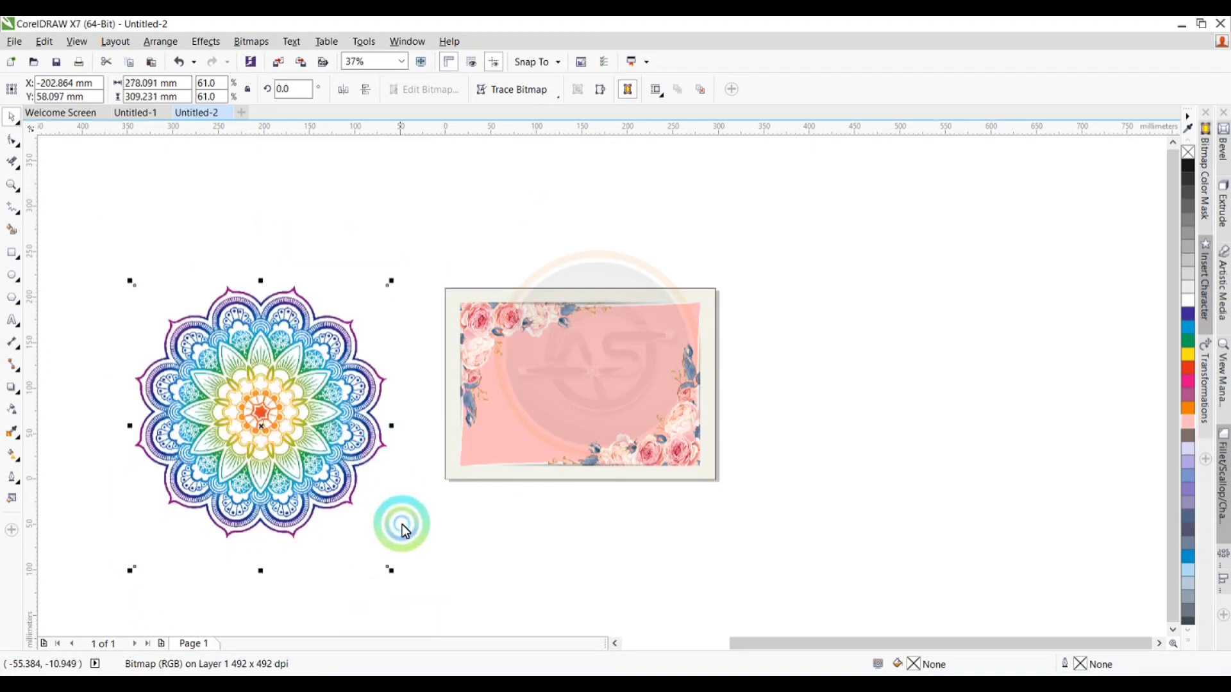
drag(393, 571, 317, 491)
drag(263, 414, 617, 419)
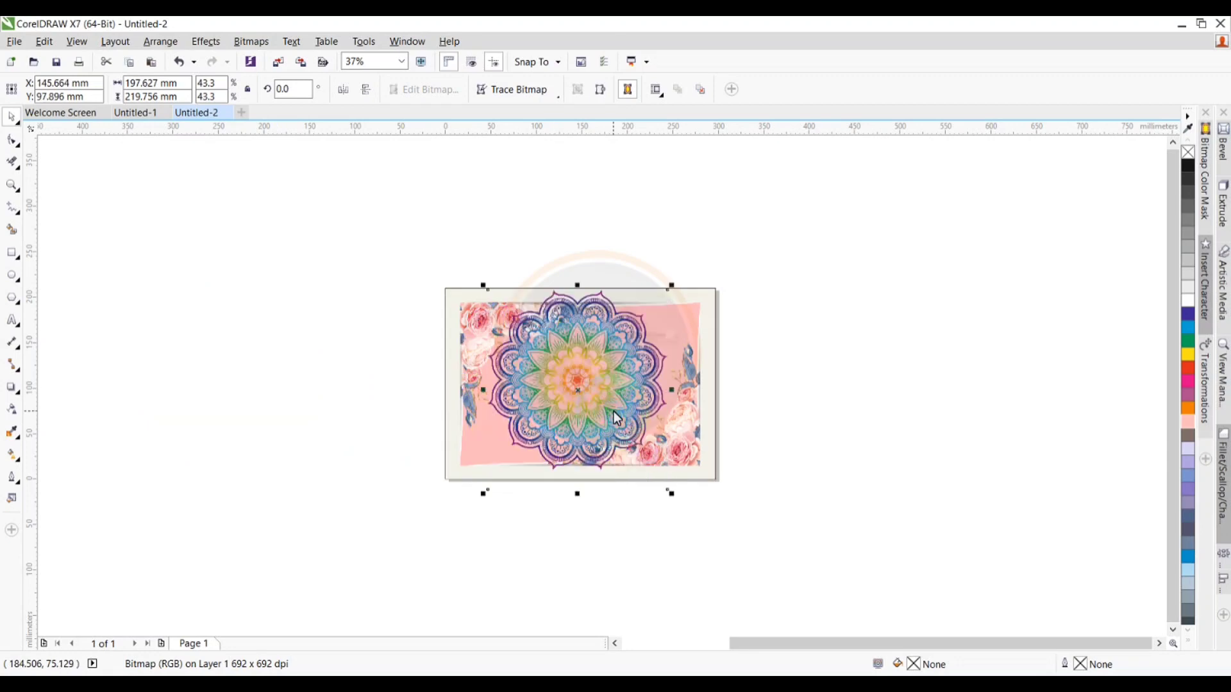
Apply a uniform transparency of 80 to the mandala
scroll(617, 420, up, 2)
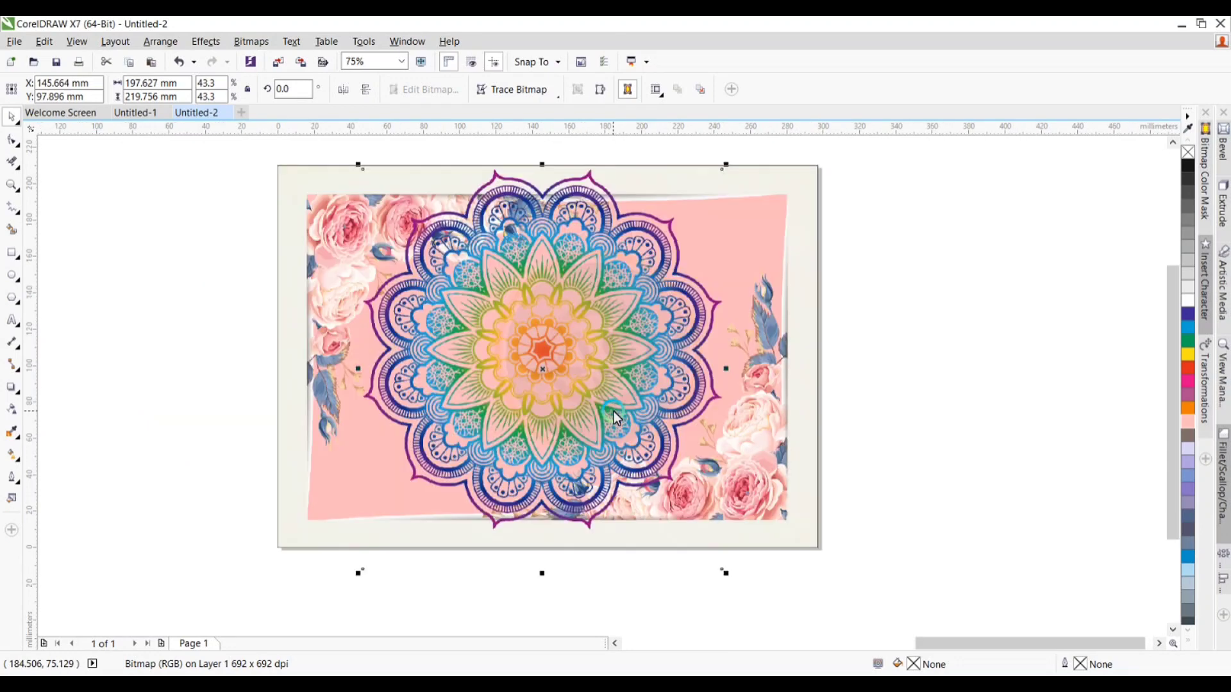
click(12, 408)
click(547, 571)
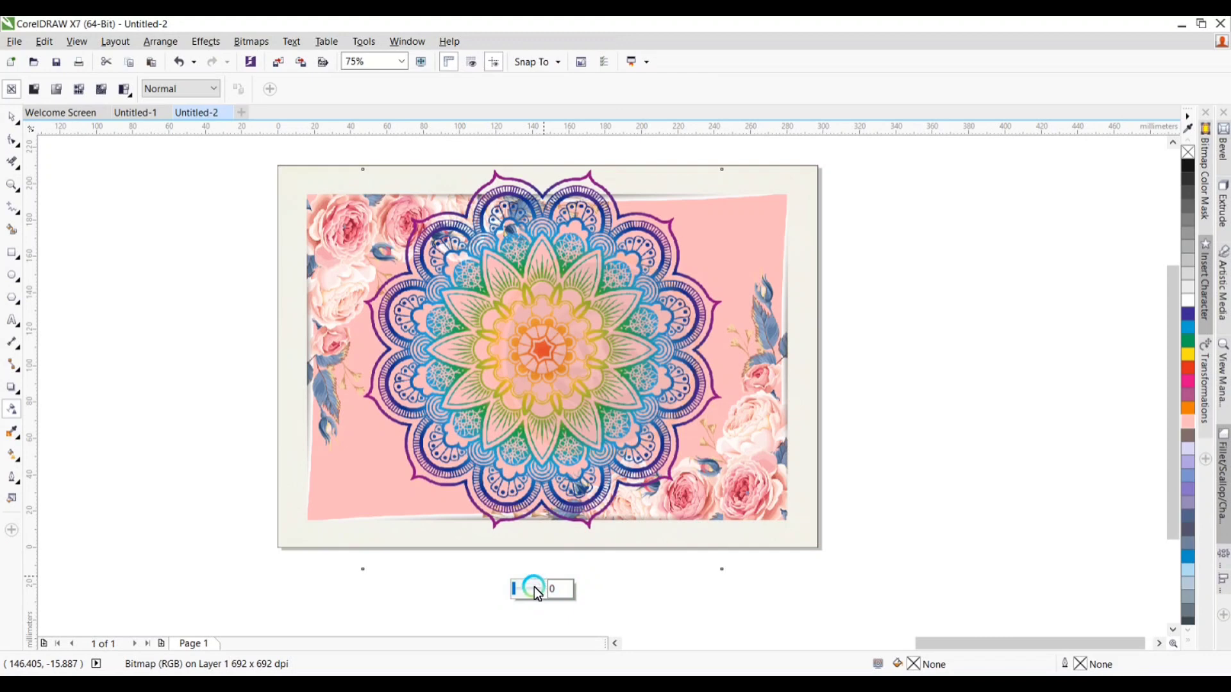
click(533, 588)
click(564, 589)
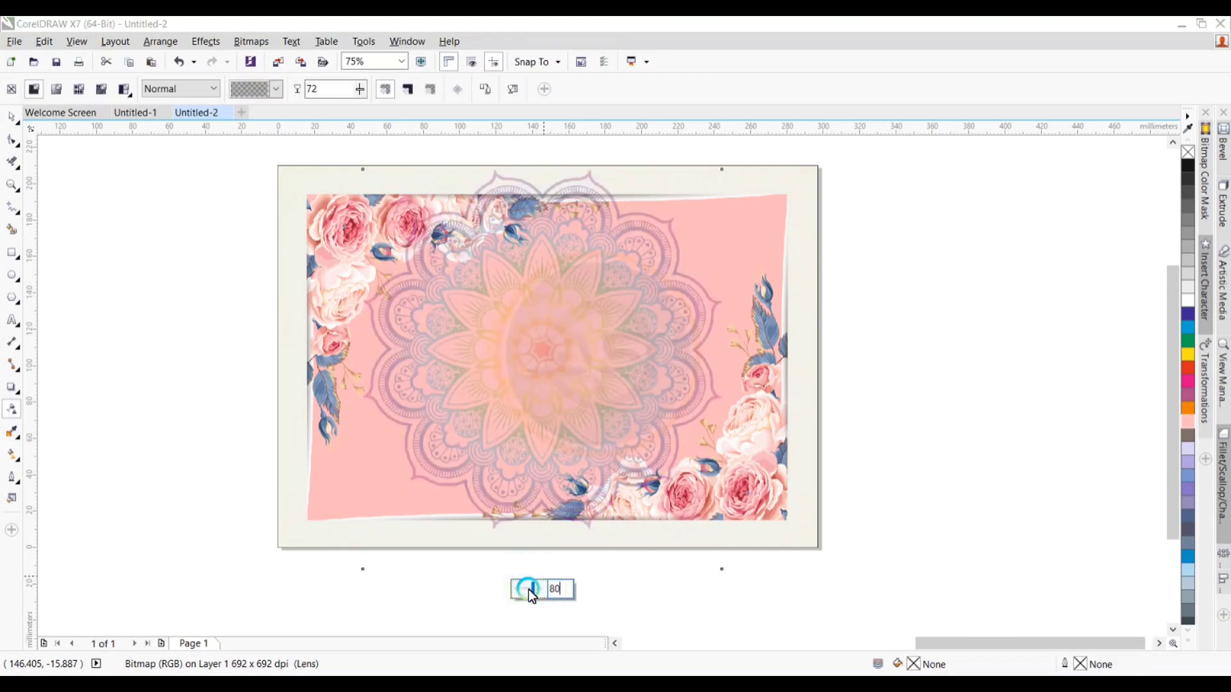
text(80)
key(Return)
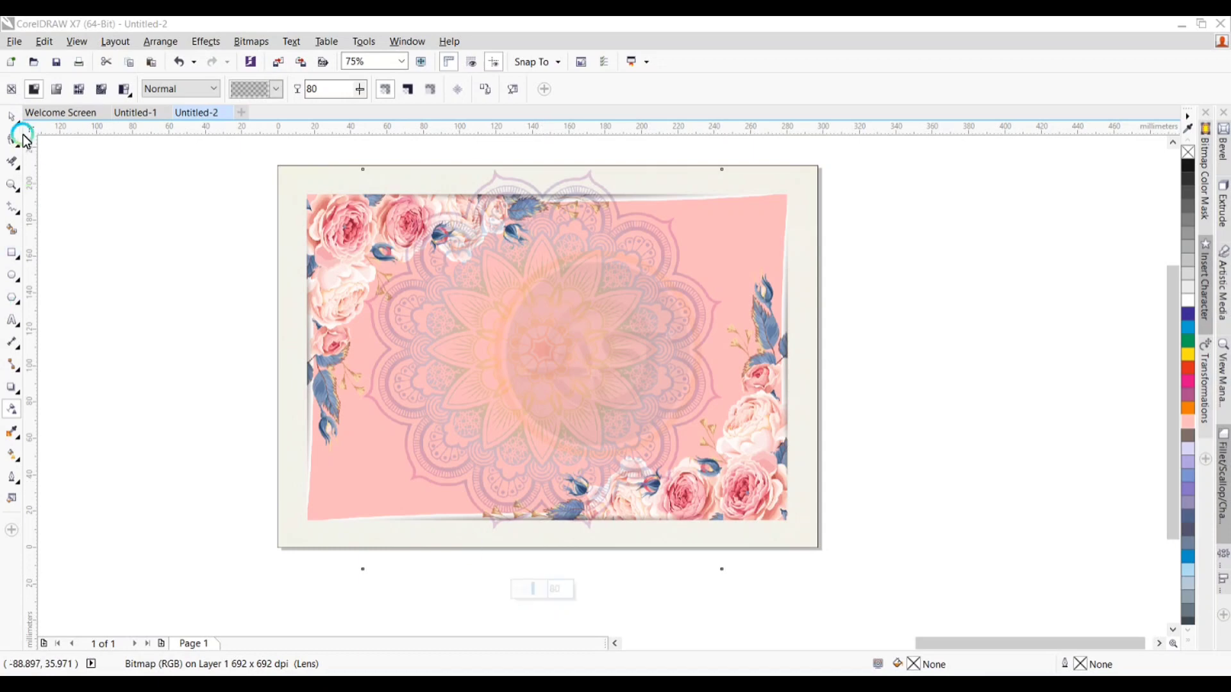
click(58, 89)
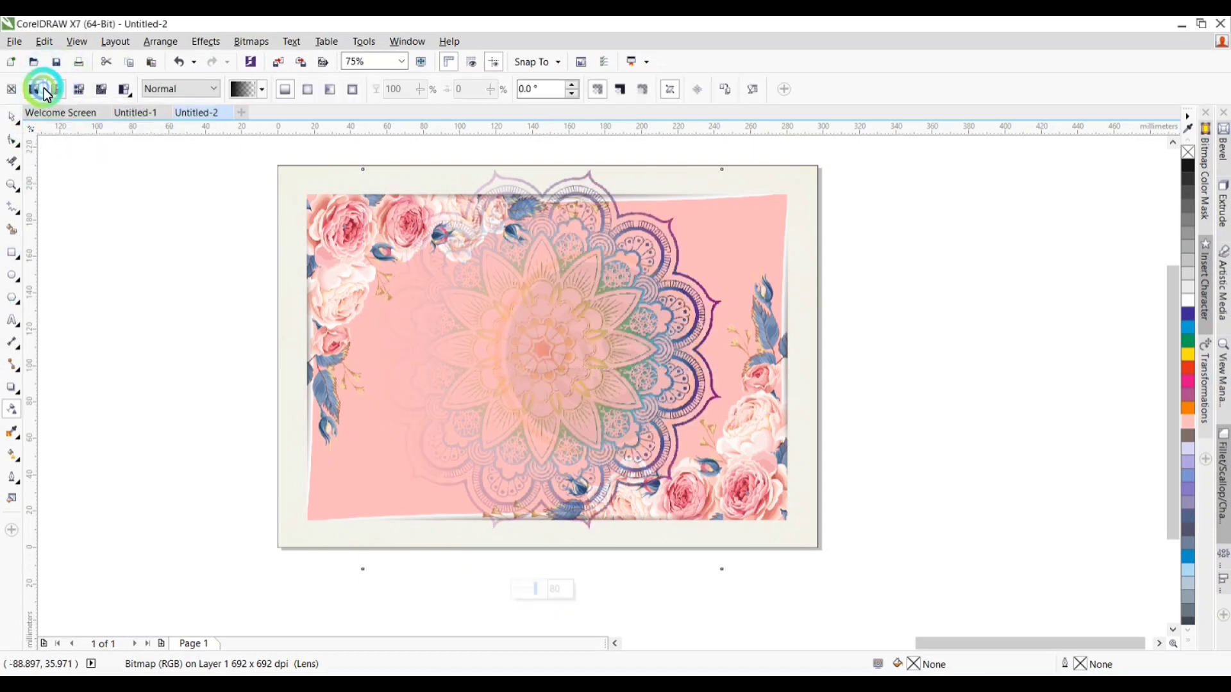
click(42, 90)
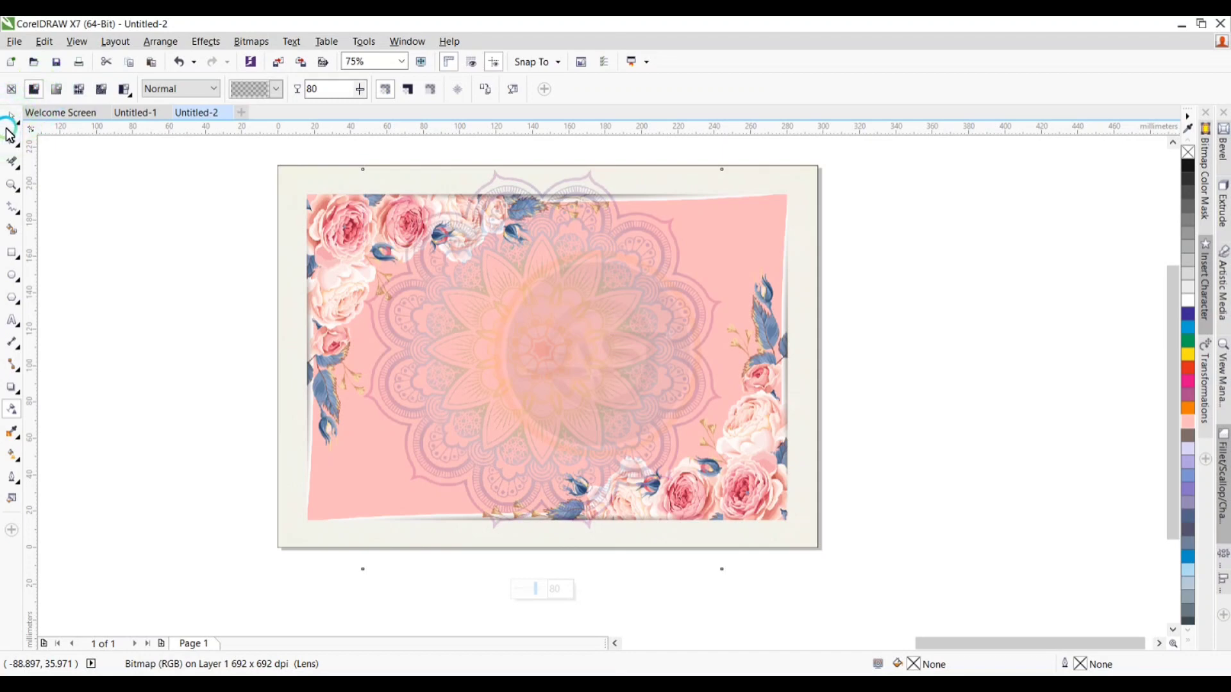
Shrink the faded mandala proportionally about its centre to about 139 × 154 mm
click(11, 117)
click(119, 147)
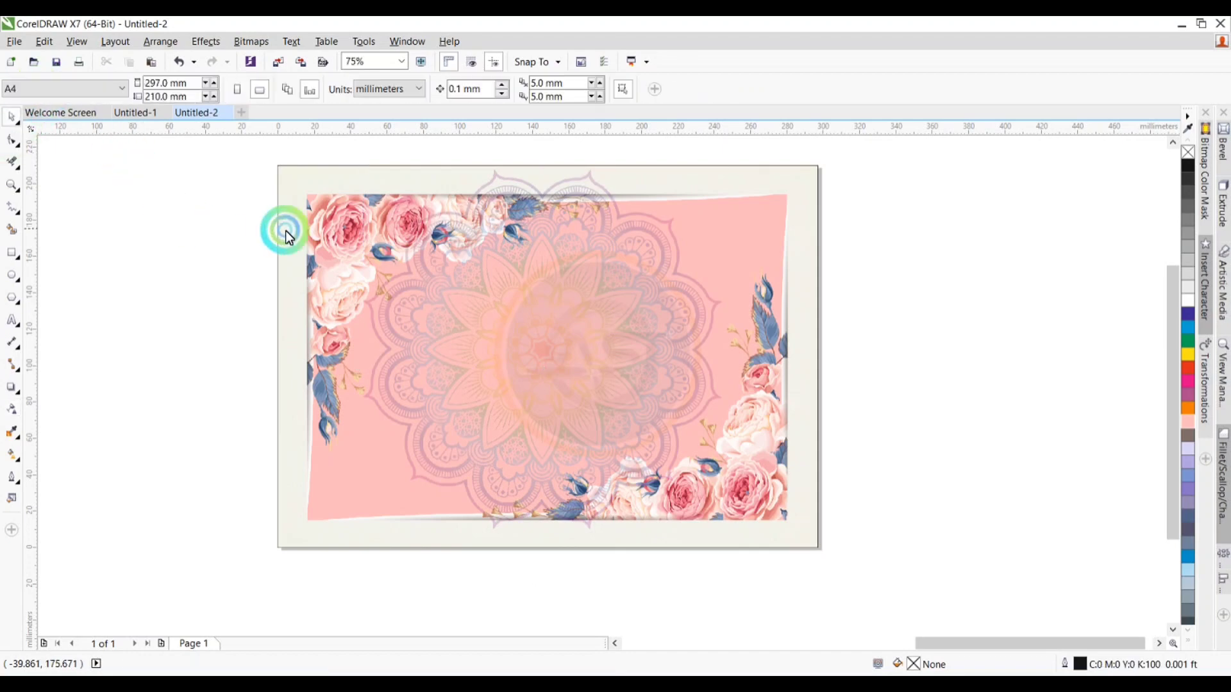
click(695, 304)
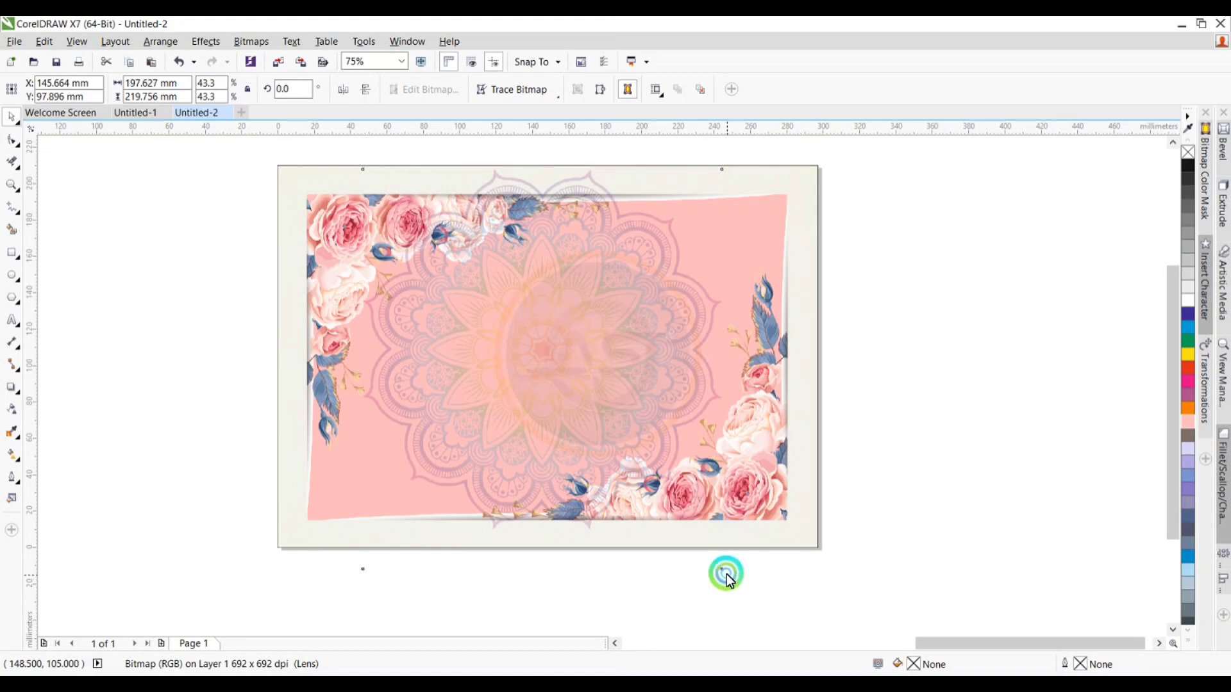
drag(727, 575, 676, 515)
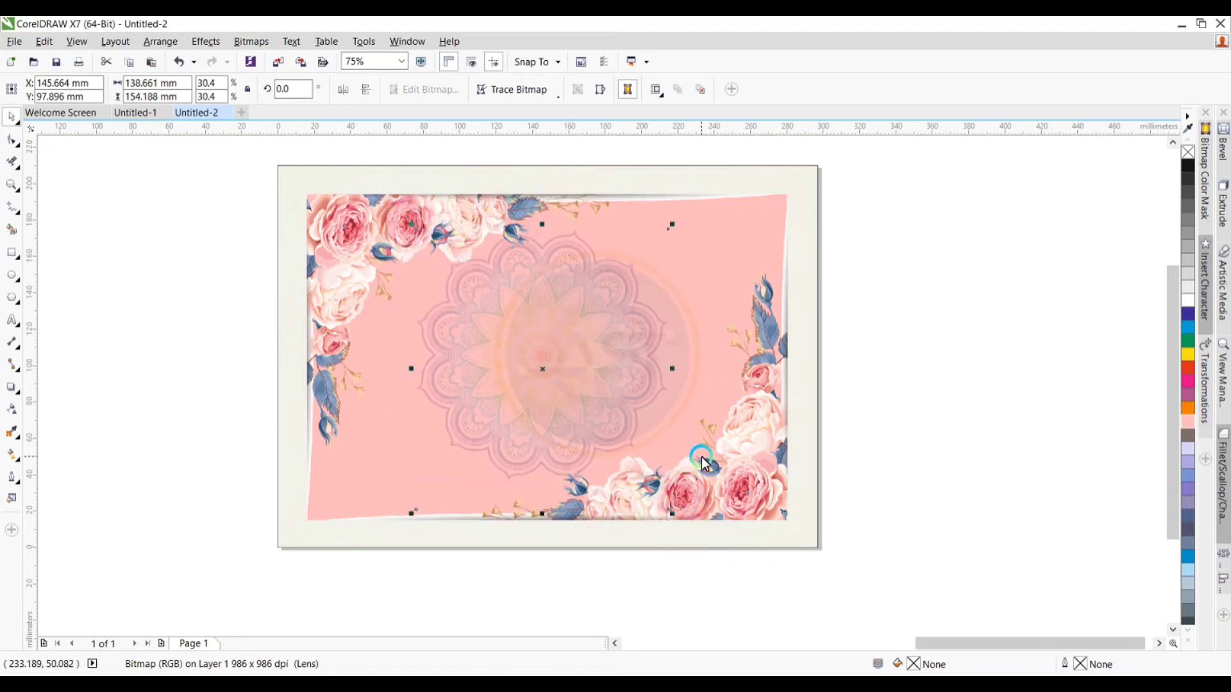
Centre the faded mandala on the page and lower it by about 10 mm, leaving it deselected
key(p)
click(978, 327)
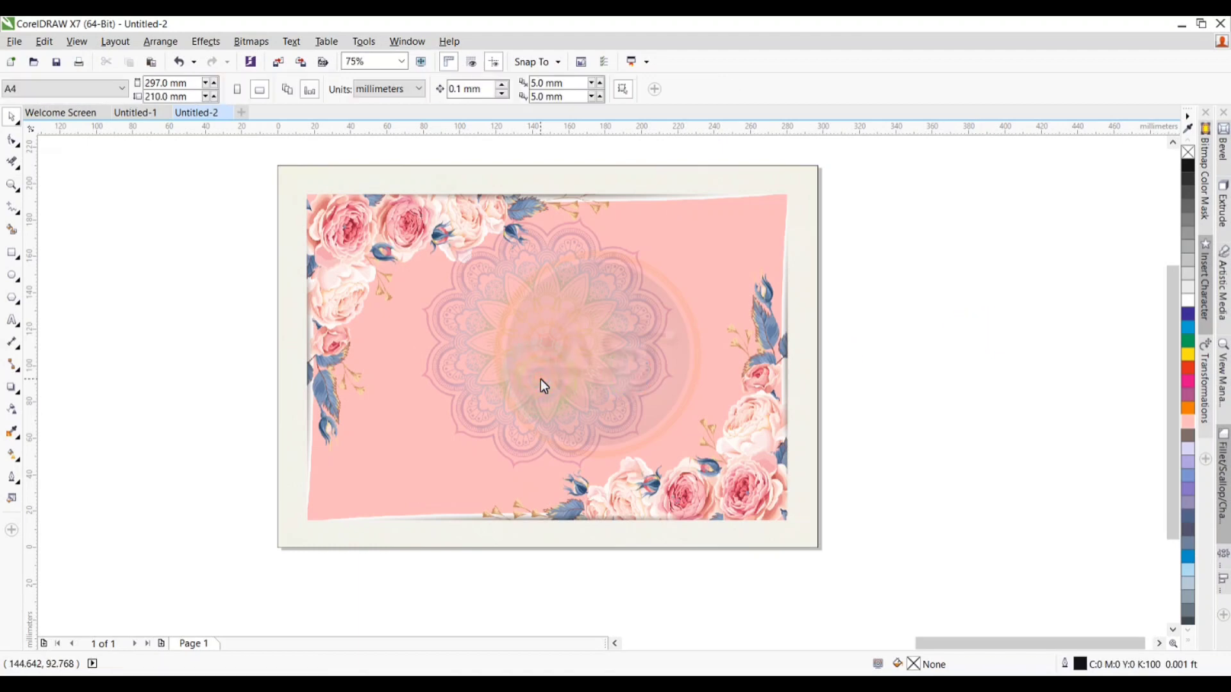
click(586, 407)
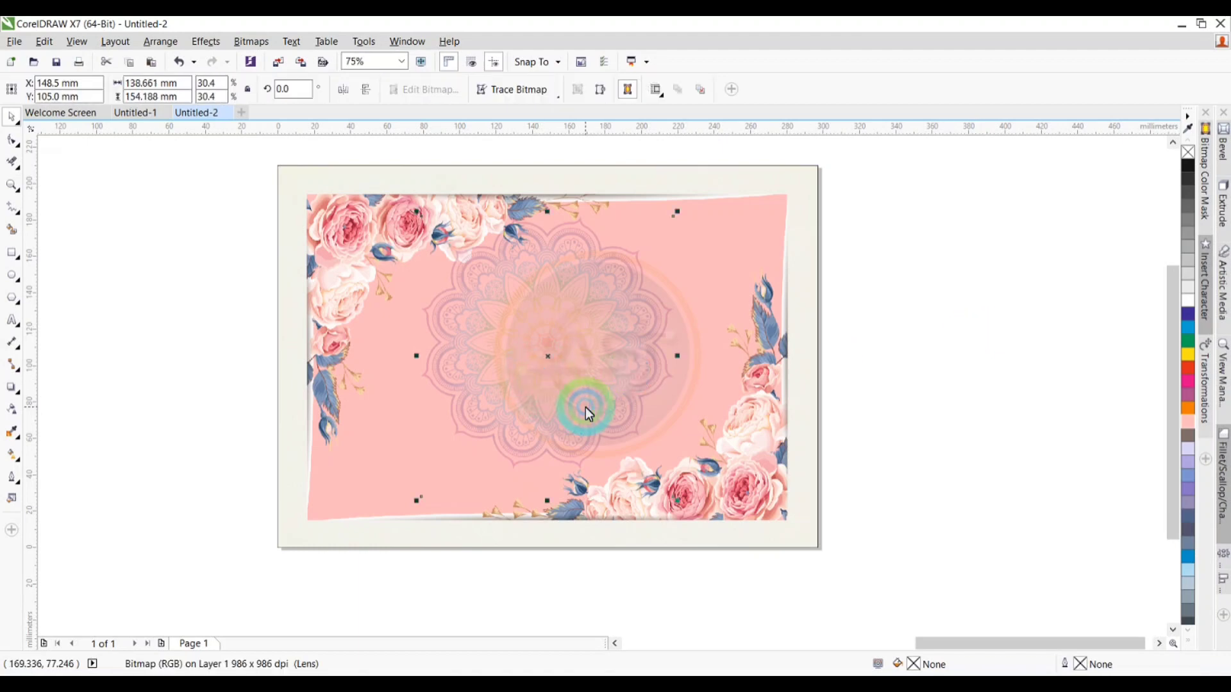
mouse_move(586, 406)
mouse_down()
mouse_move(583, 434)
mouse_move(596, 411)
mouse_up()
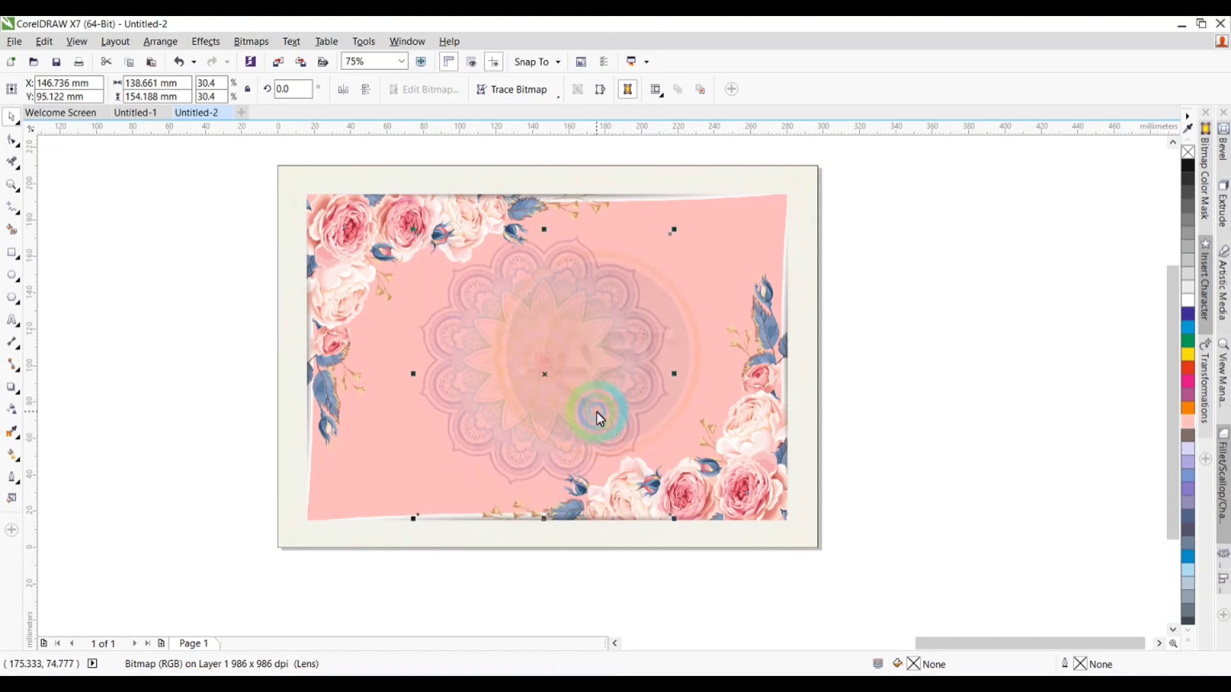
click(984, 415)
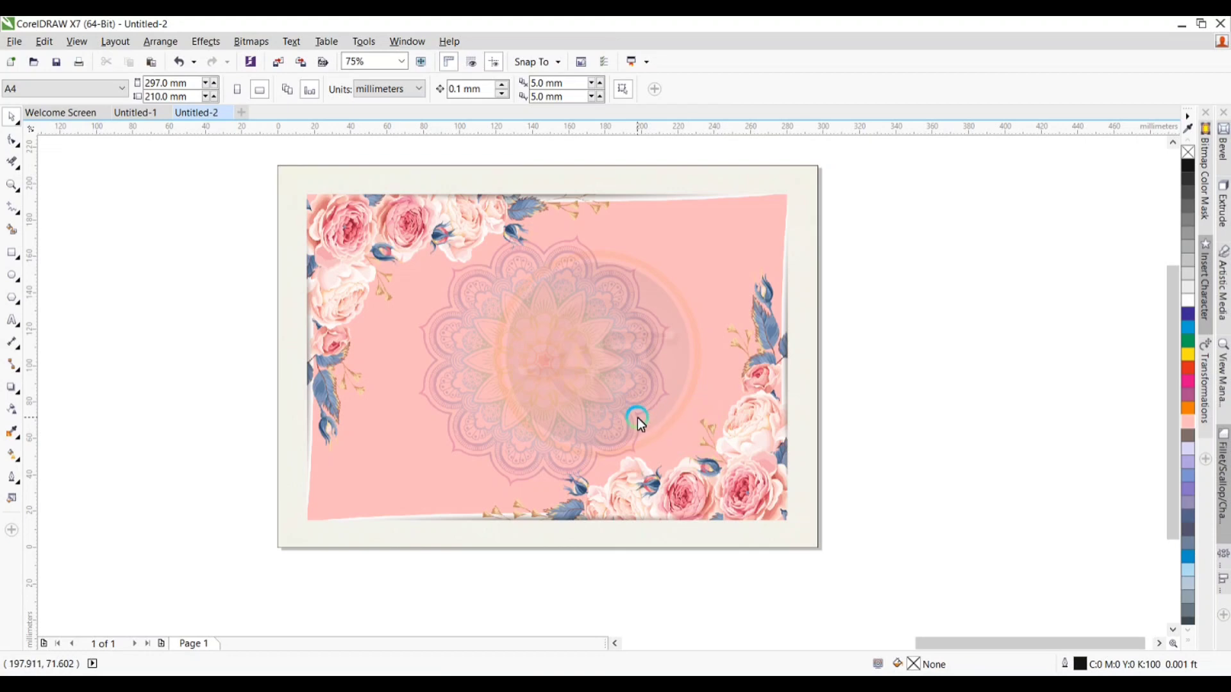
Add the groom's first name as artistic text, enlarge it to about 88 pt and place it over the mandala's upper part
click(11, 319)
click(129, 396)
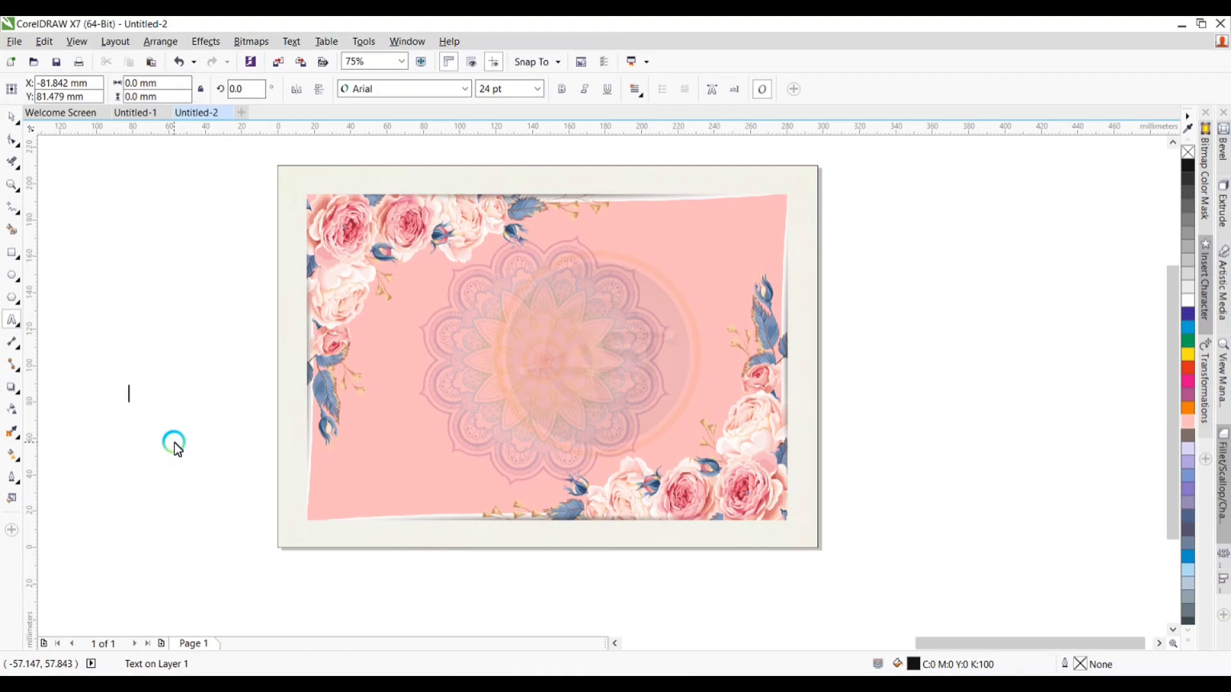
text(Sameer)
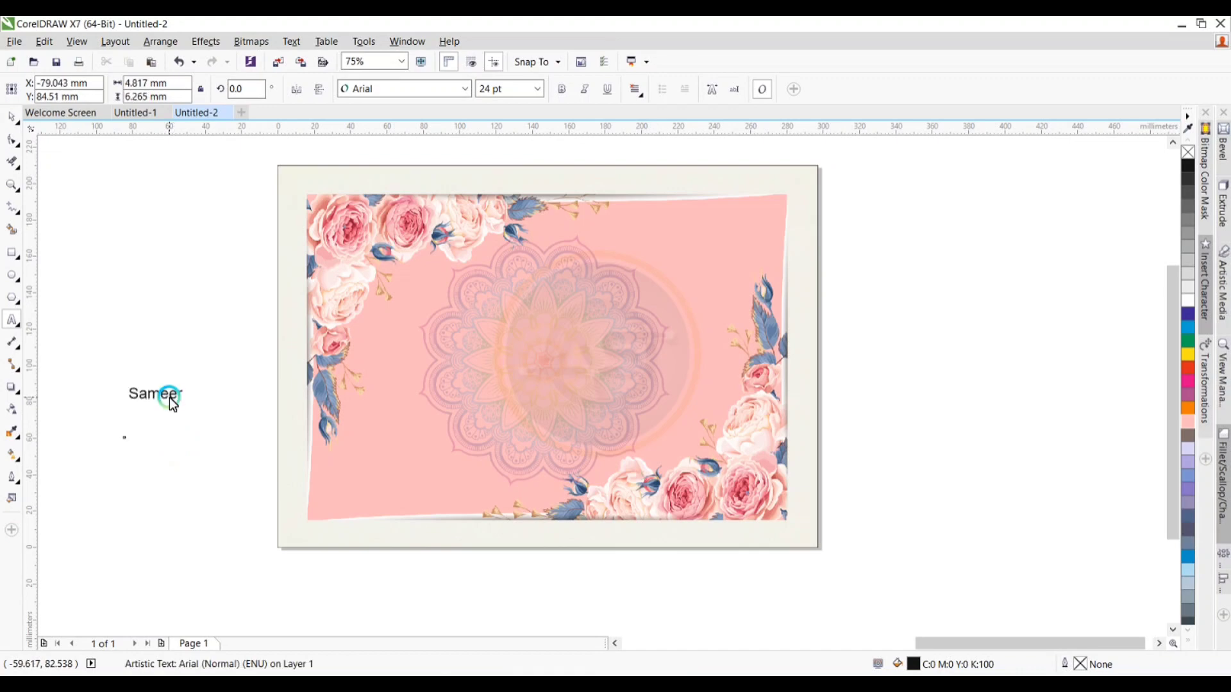
key(ctrl+space)
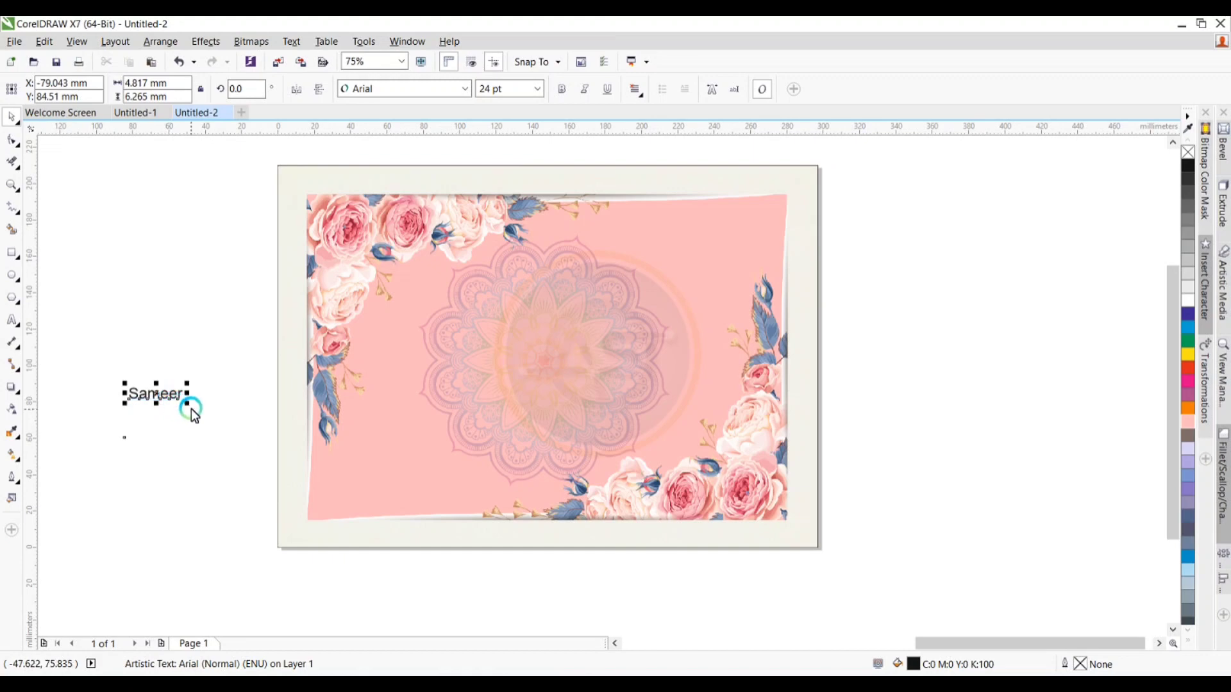
click(188, 409)
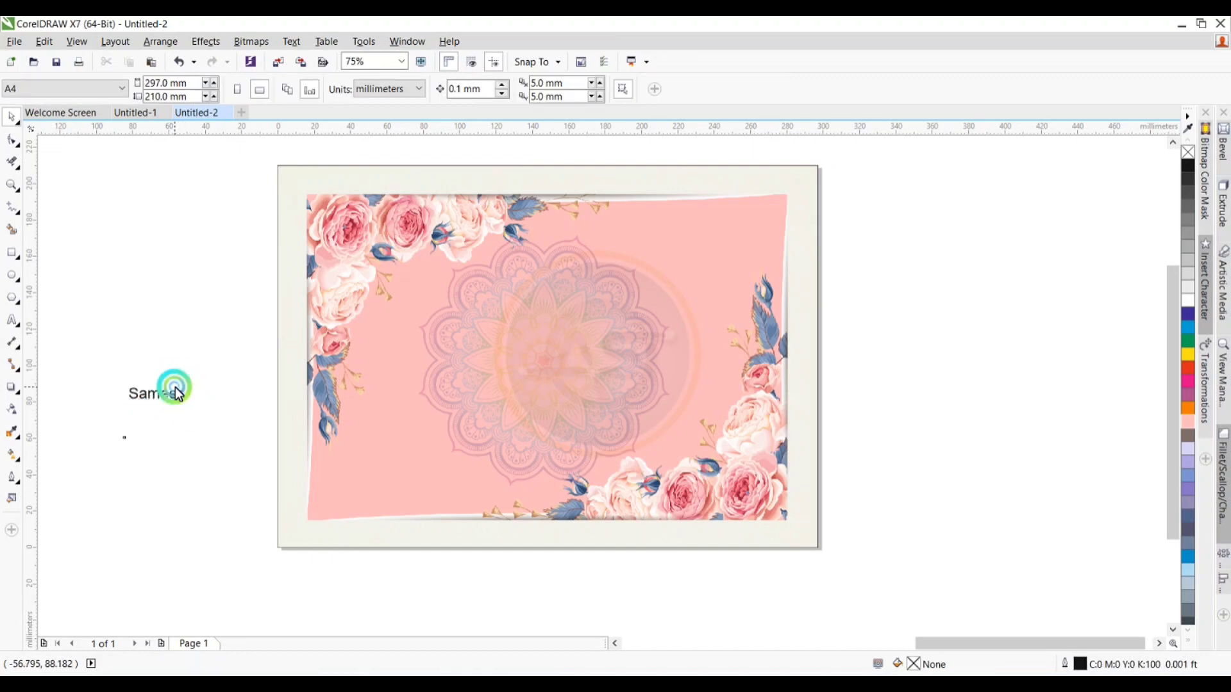
click(175, 393)
drag(212, 434, 574, 301)
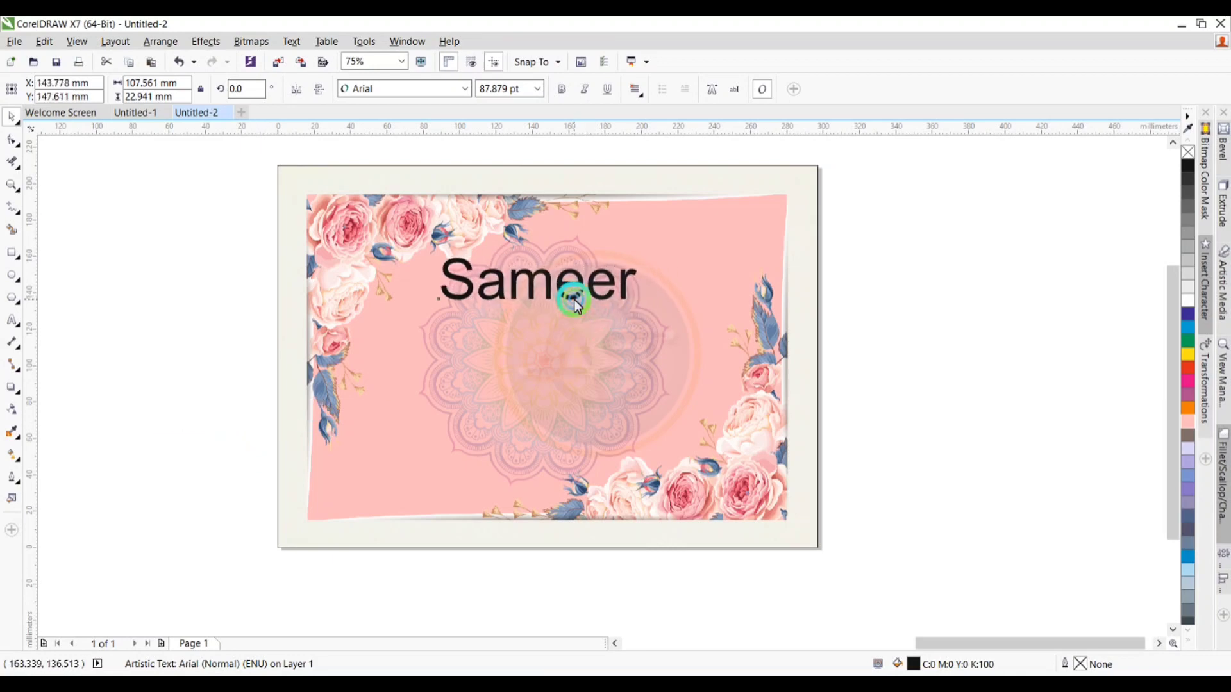
Try the Cooper Black font on the groom's name
click(461, 88)
mouse_move(445, 138)
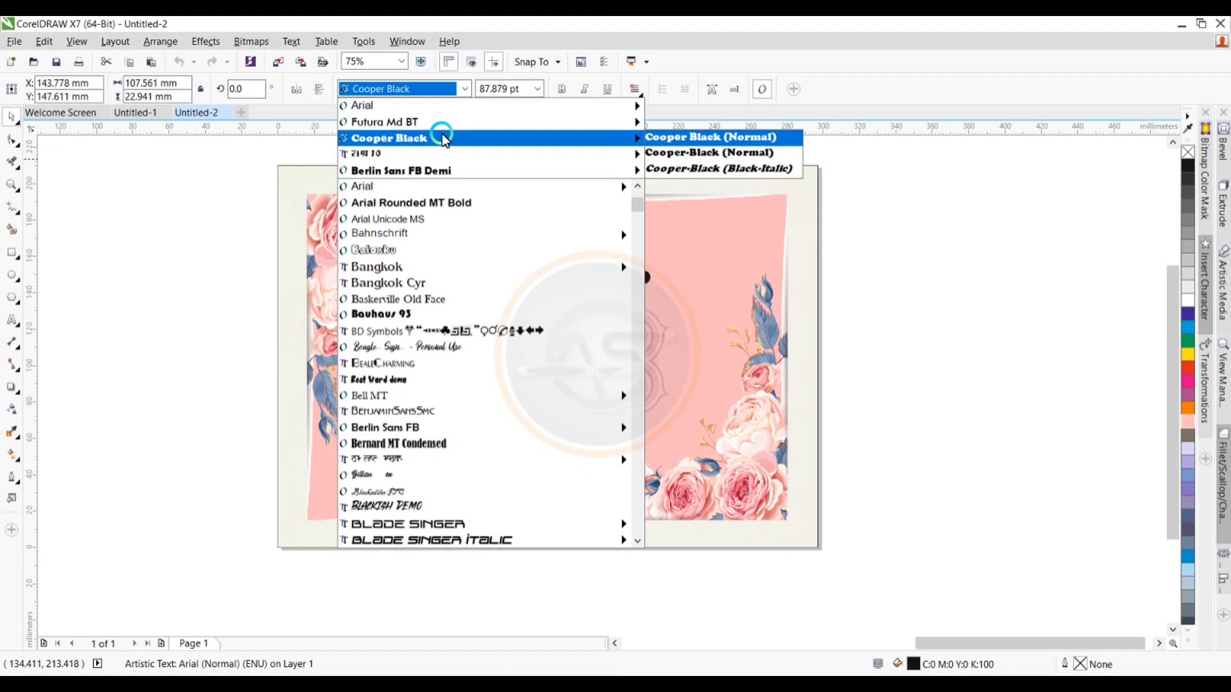
click(445, 139)
scroll(910, 363, down, 2)
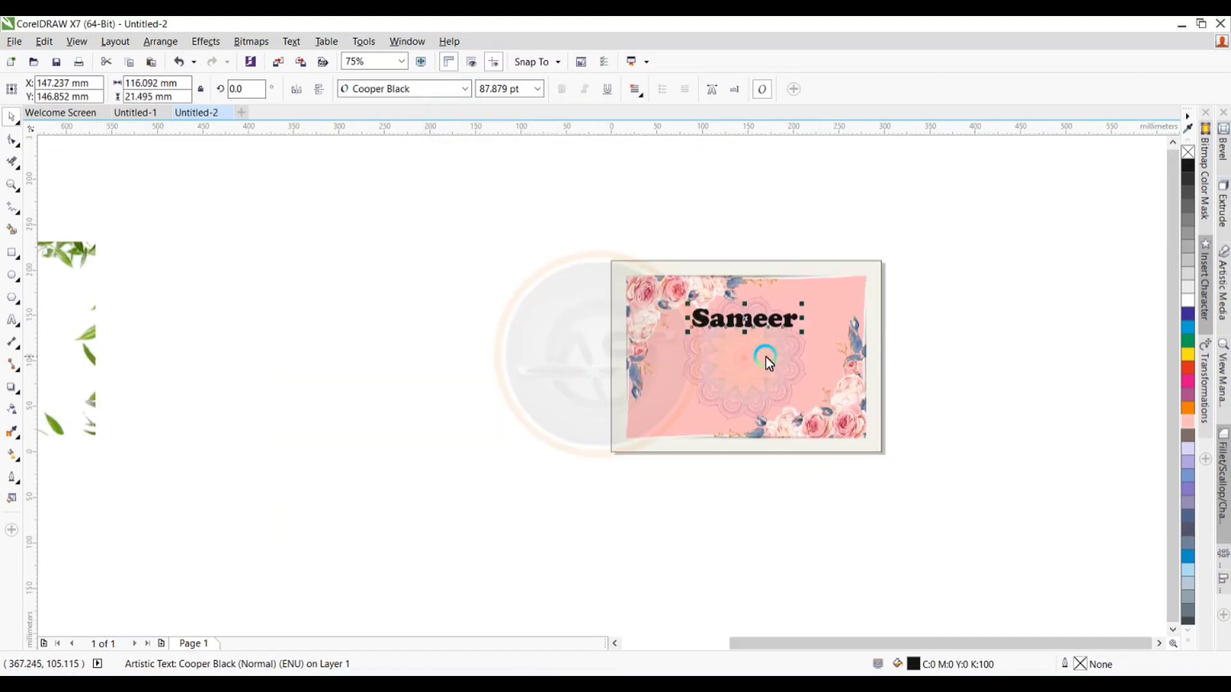
scroll(668, 355, up, 2)
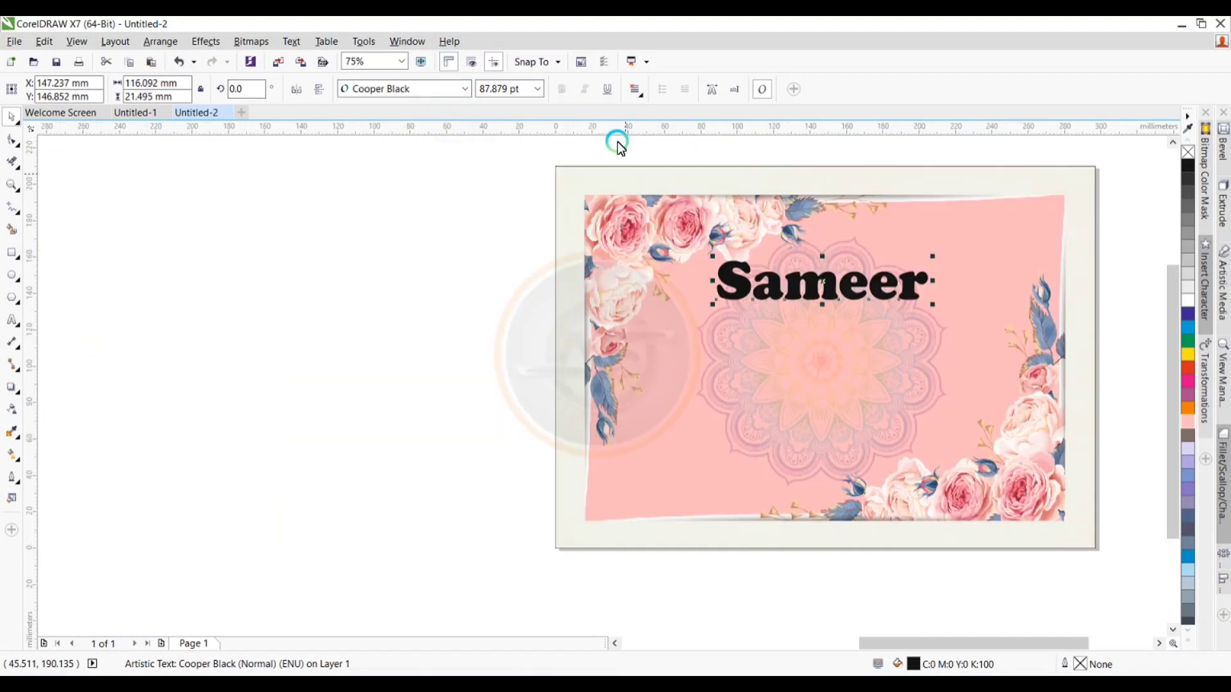
Set the groom's name in the Billion Dreams font and enlarge it to about 185 pt
click(467, 91)
mouse_move(427, 206)
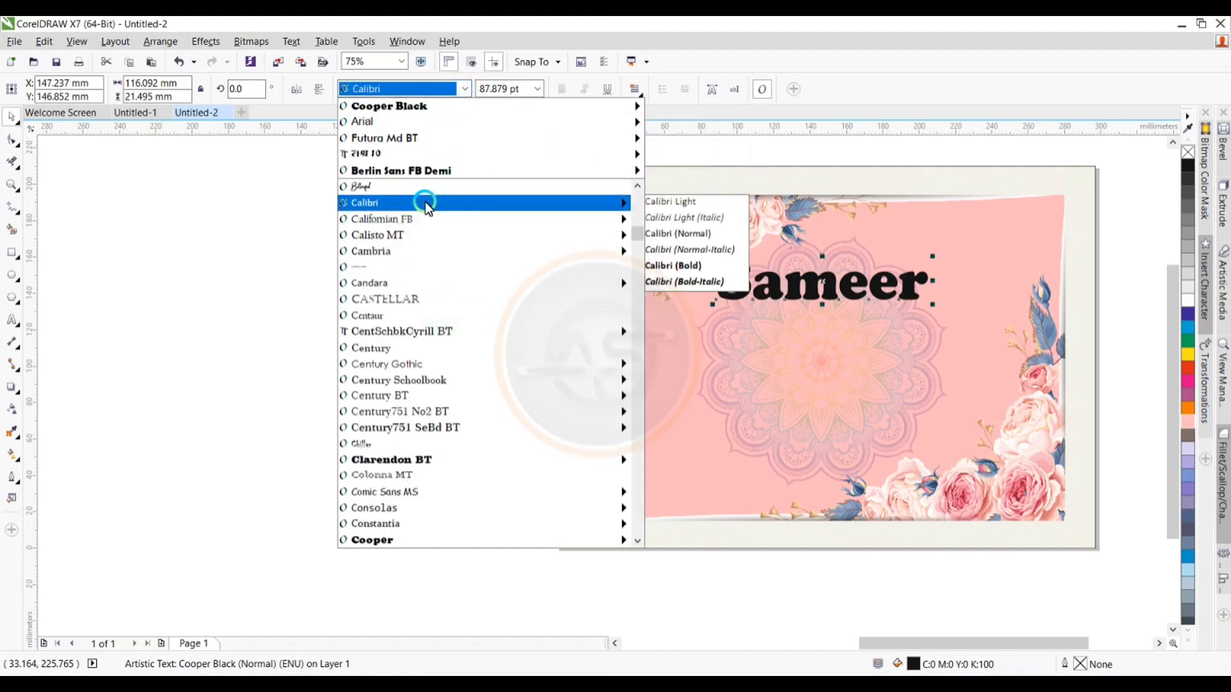
scroll(426, 205, up, 10)
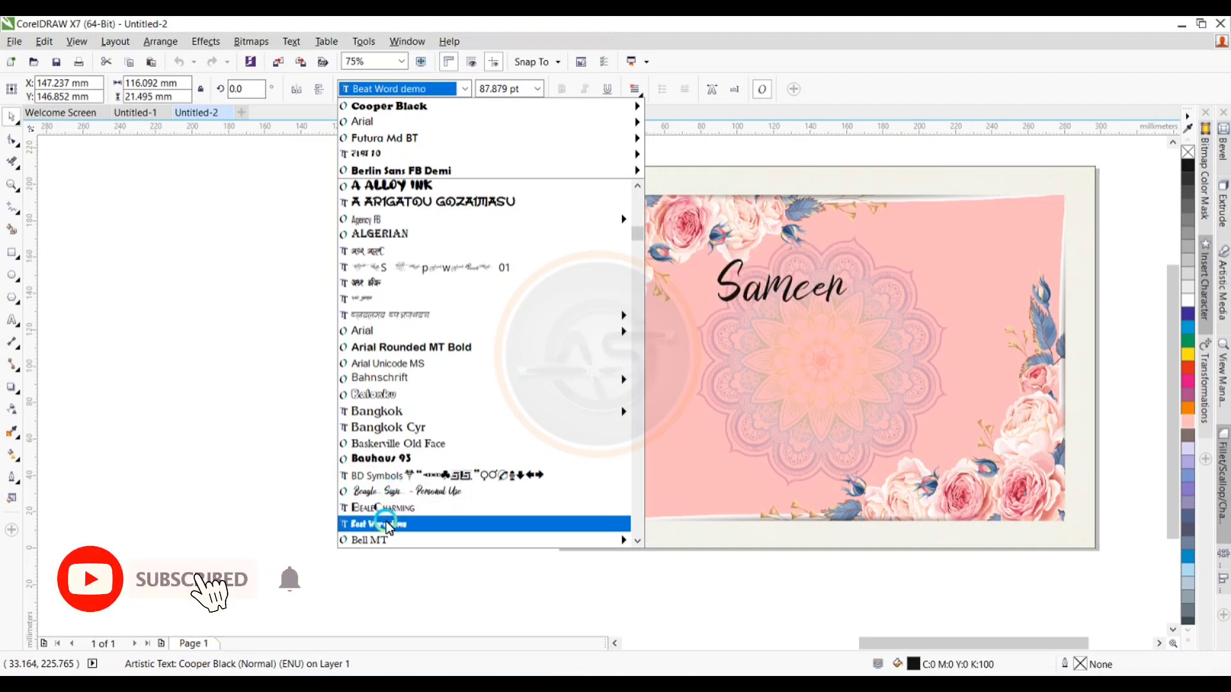
scroll(386, 527, down, 5)
mouse_move(420, 413)
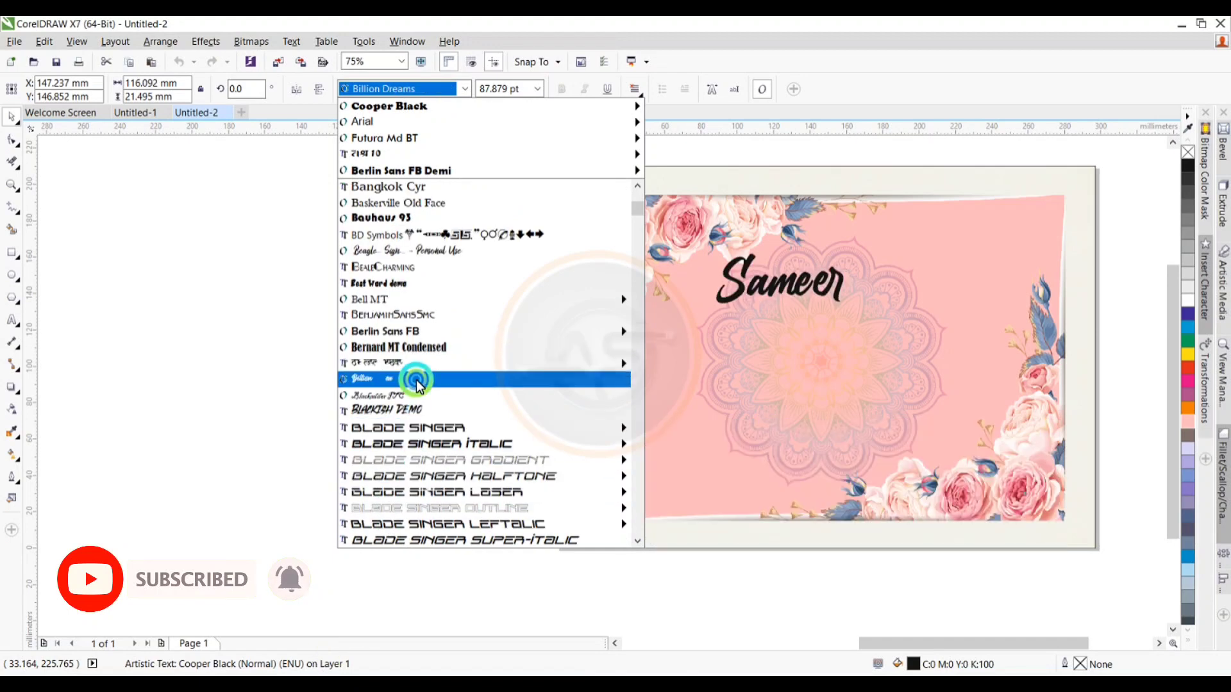
click(416, 380)
drag(849, 307, 816, 367)
Place a copy of the name beneath it at about 68 pt, reword it as Weds and centre it below the name
right_click(949, 417)
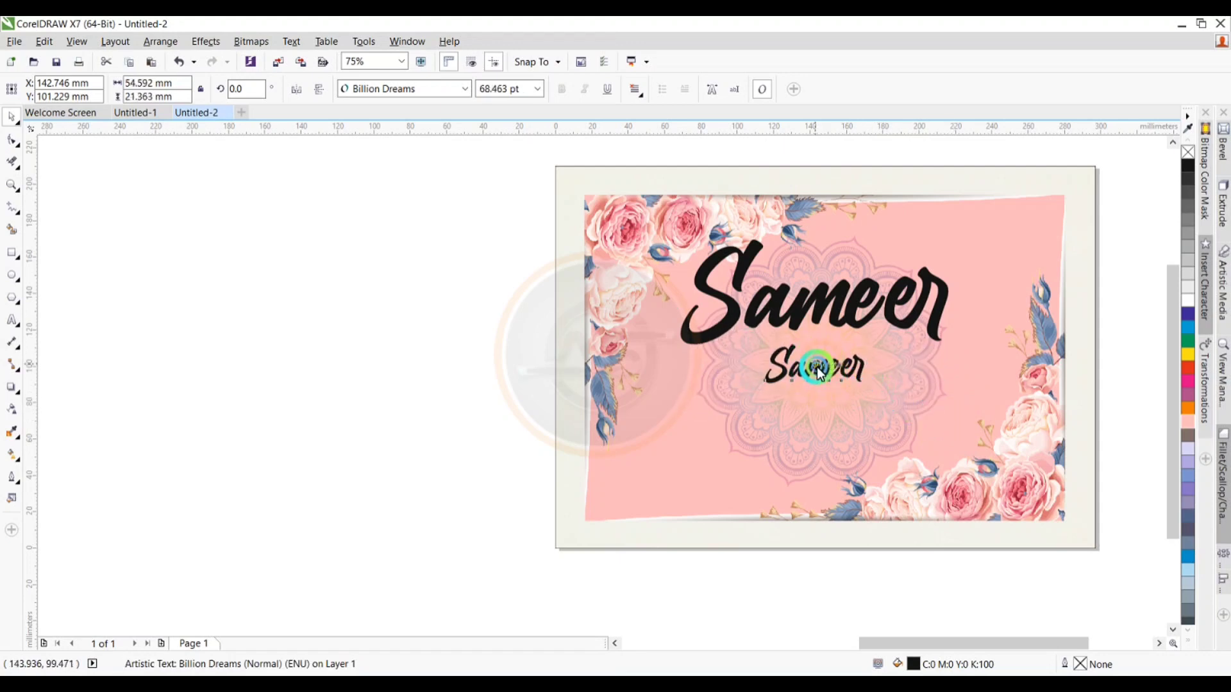
double_click(817, 367)
text(Weds)
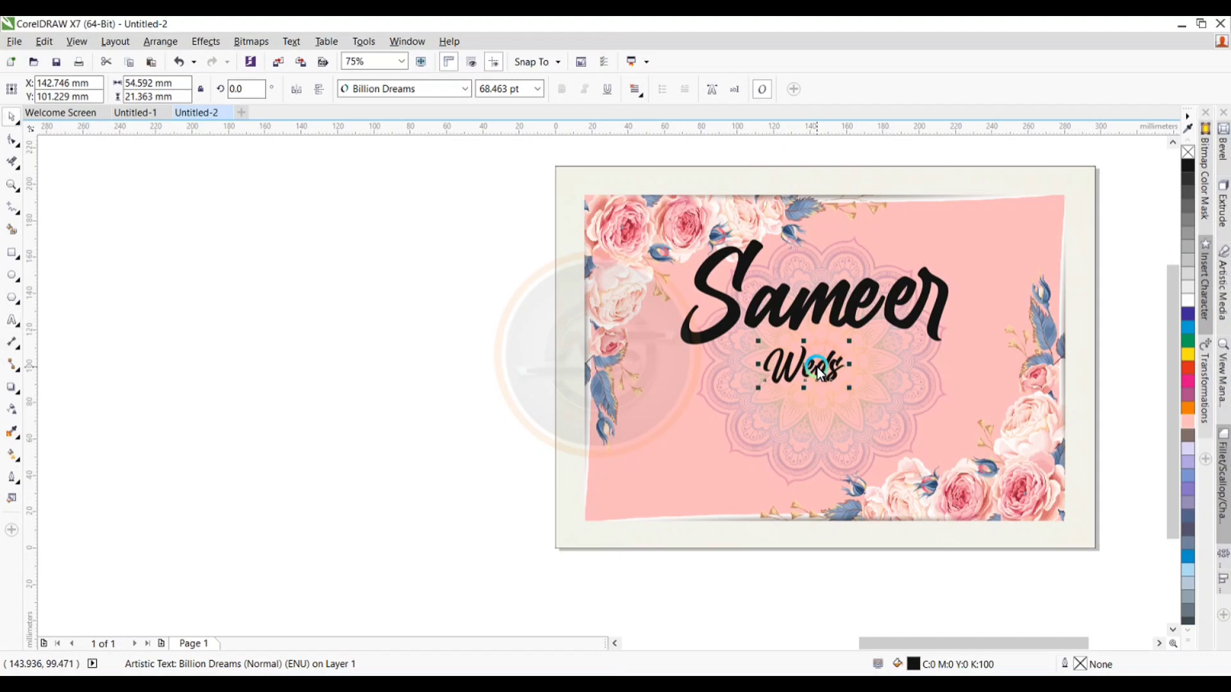
drag(821, 372, 836, 366)
Duplicate the large groom's name straight down below Weds and replace the copy's text with the bride's first name
click(856, 291)
drag(856, 291, 845, 446)
right_click(845, 446)
double_click(845, 446)
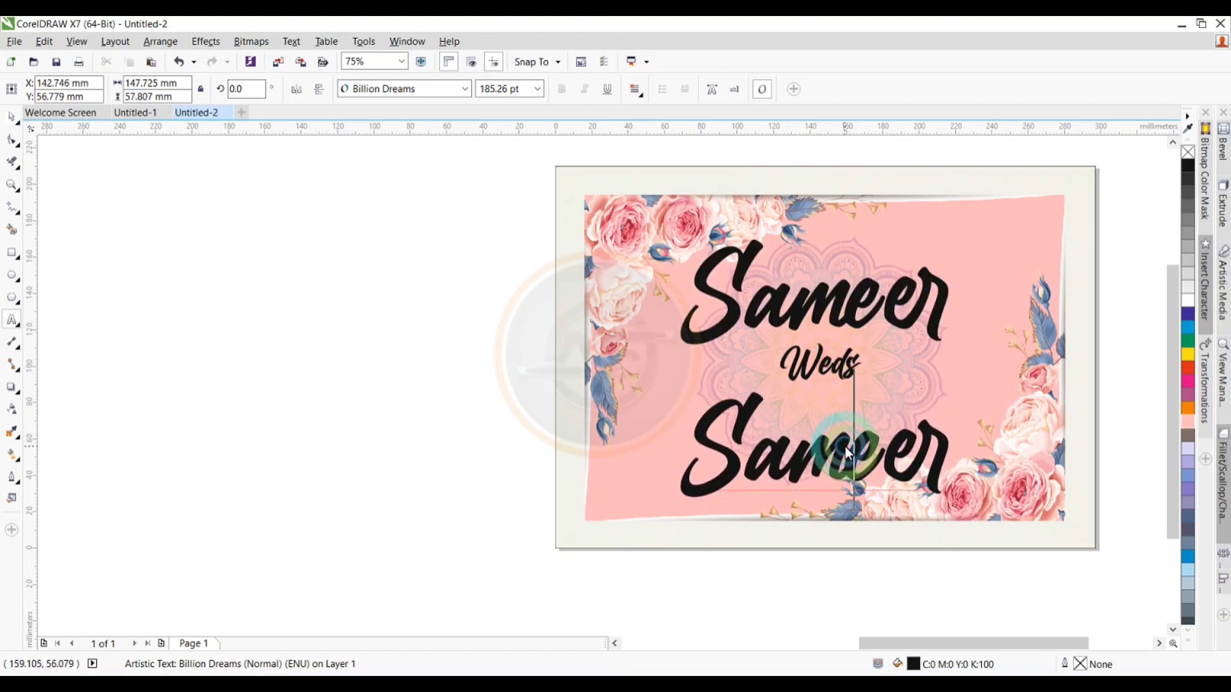
key(ctrl+a)
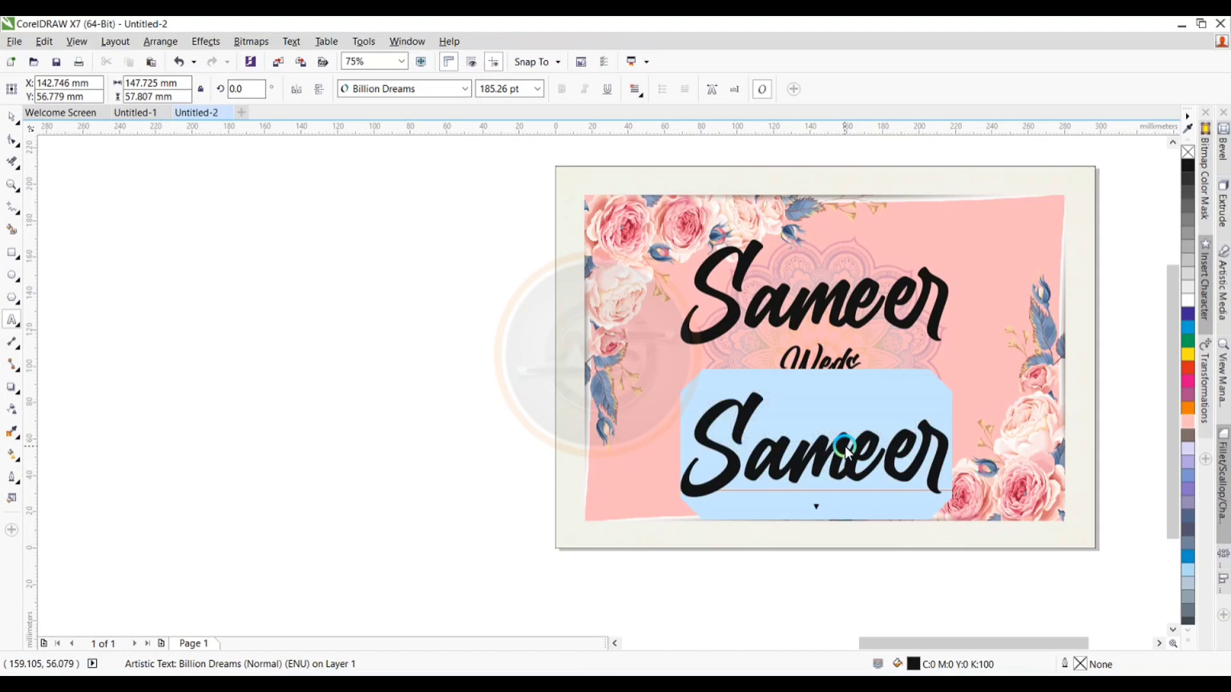
text(Sana)
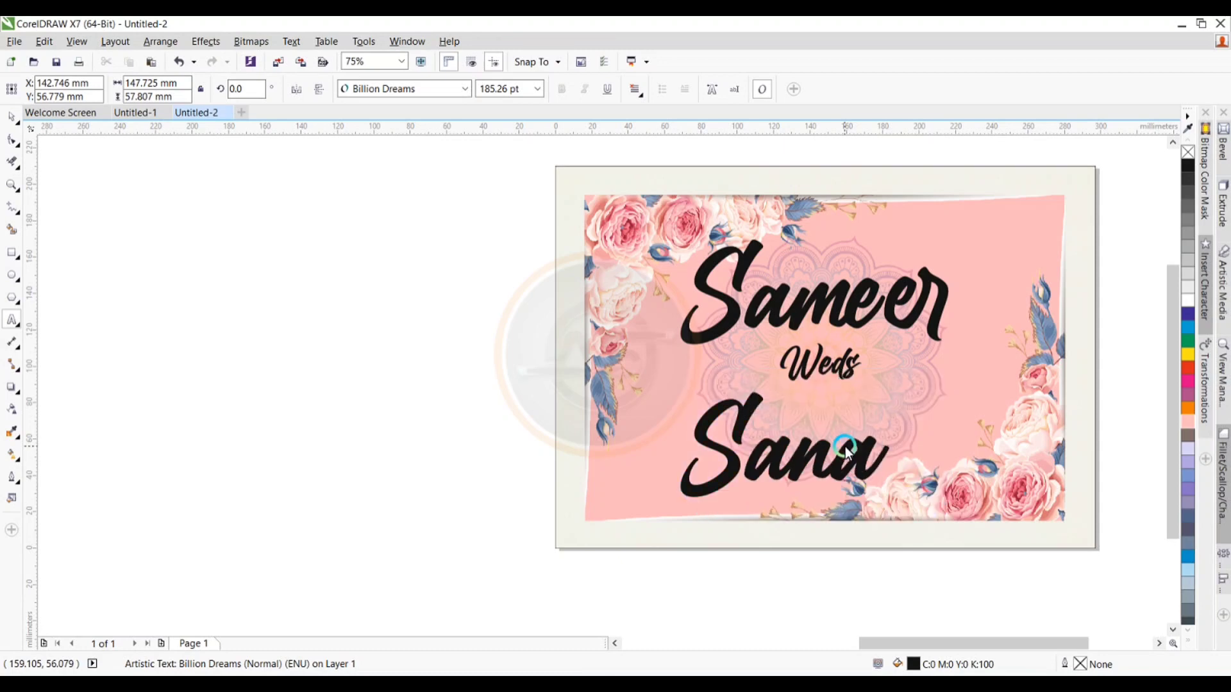
Align the bride's name to the horizontal centre of the groom's name and clear the selection
shift+click(852, 320)
key(c)
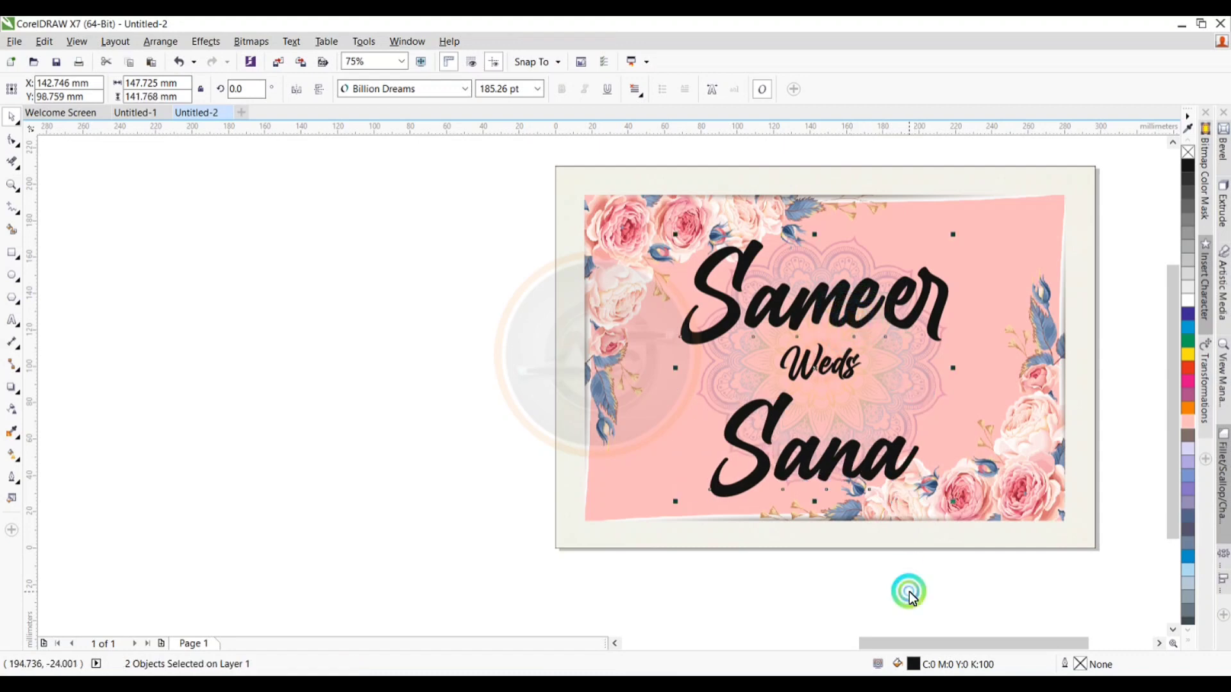
click(889, 471)
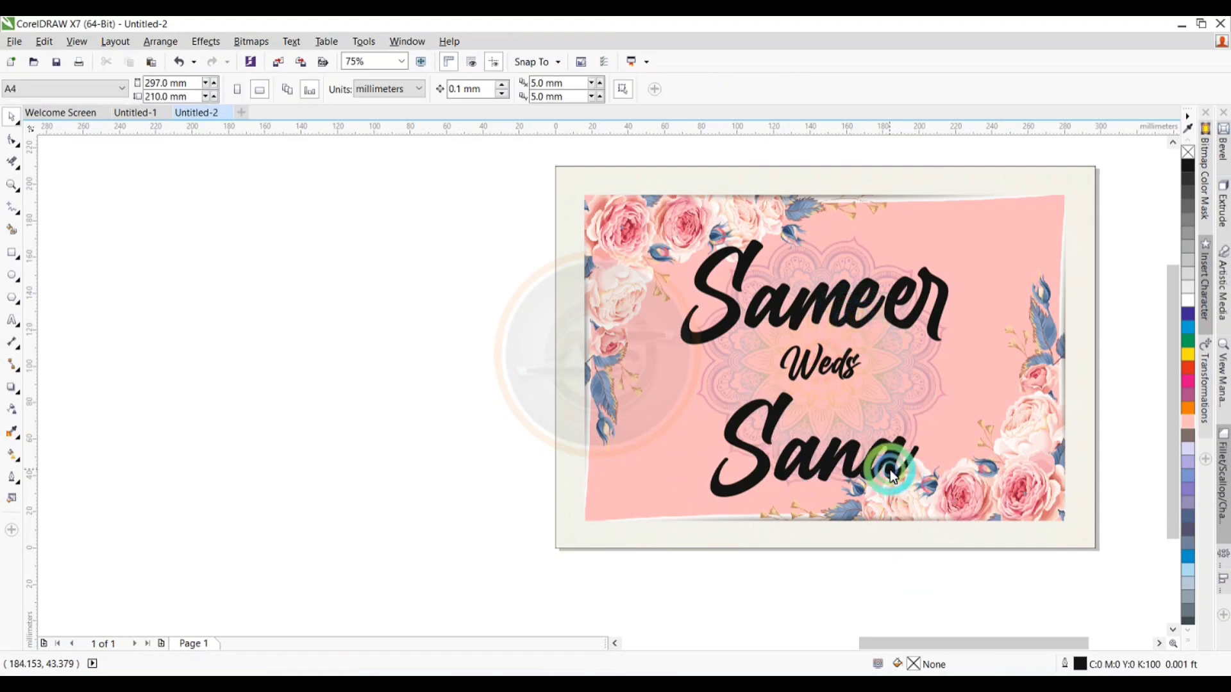
Apply a horizontal linear fountain fill across the whole groom's name, with blue at the first letter and black at the last
click(893, 302)
key(g)
drag(892, 299, 702, 299)
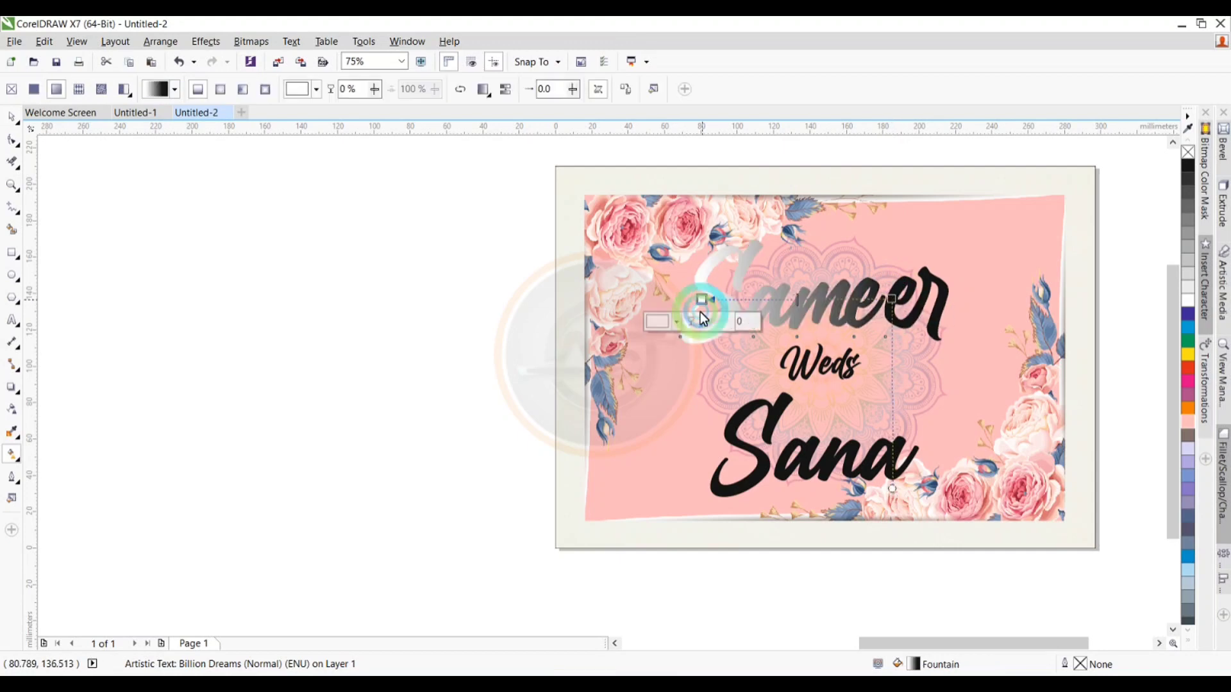
click(1189, 313)
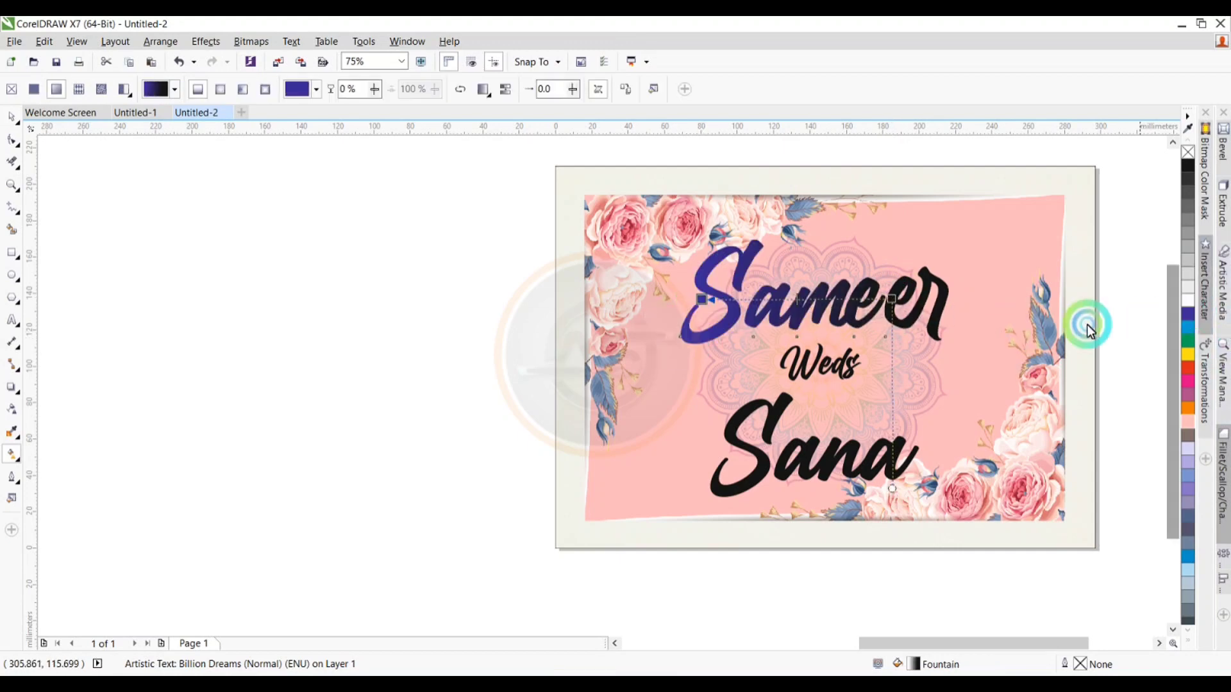
drag(895, 302, 947, 300)
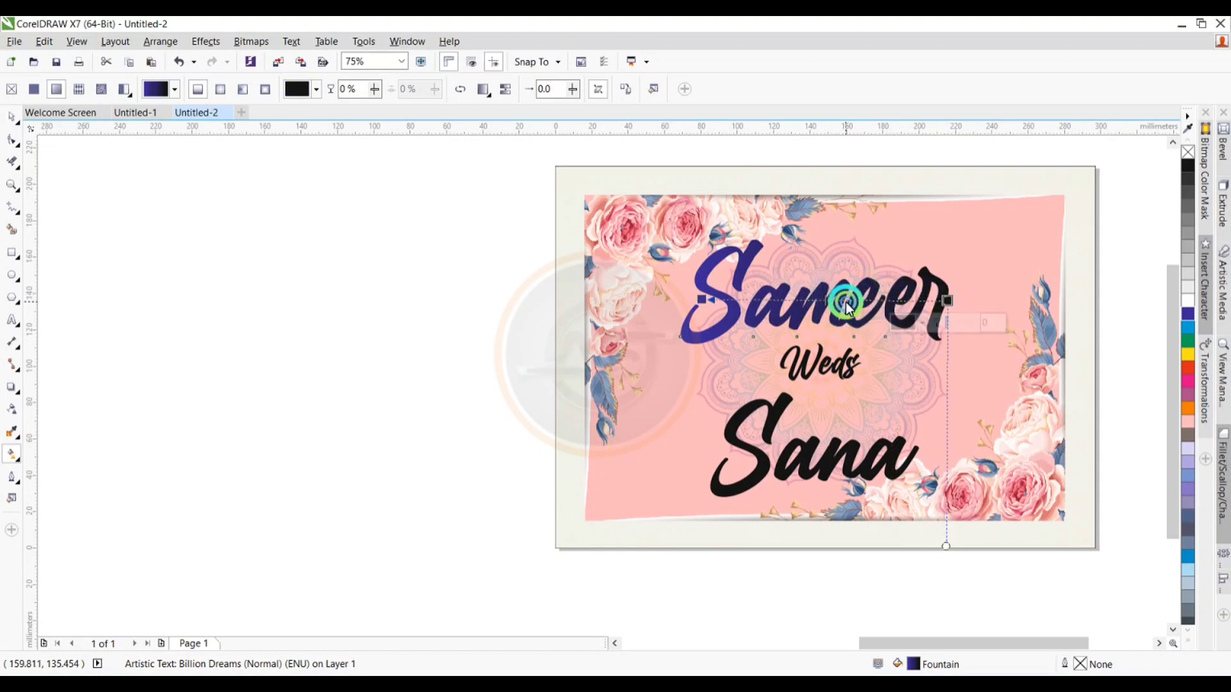
Change the end colour of the groom's name gradient to cyan and remove the yellow node tried in its middle
click(1133, 321)
click(1185, 359)
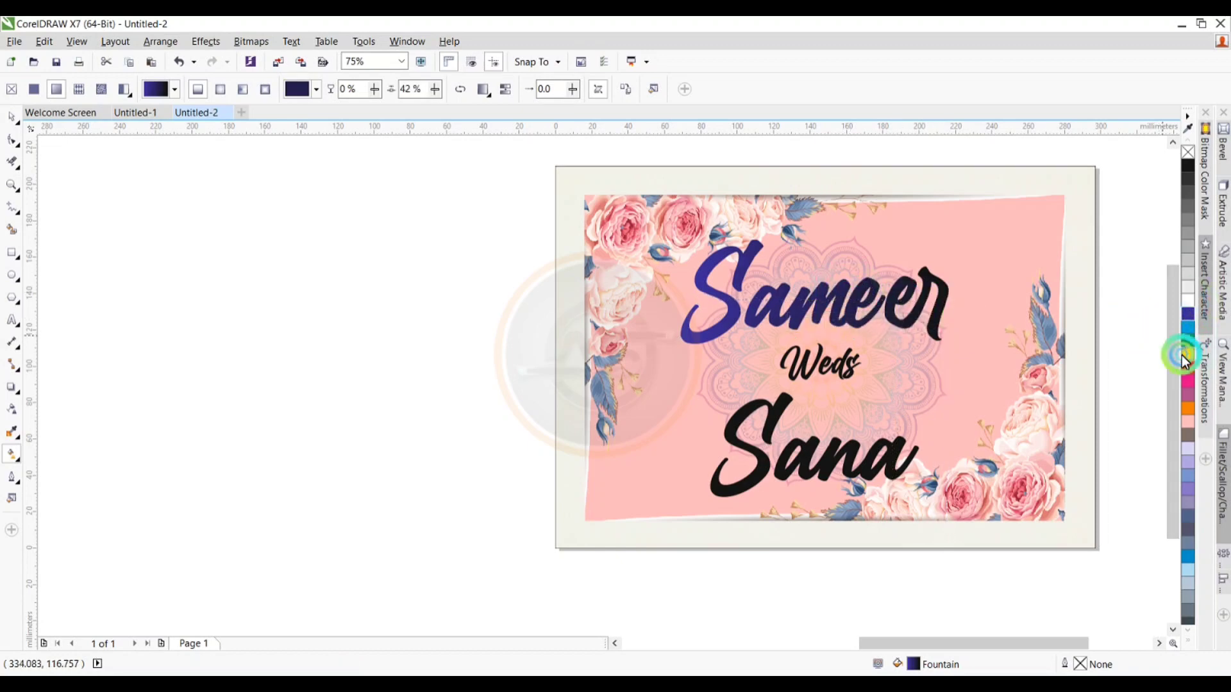
drag(1185, 359, 956, 302)
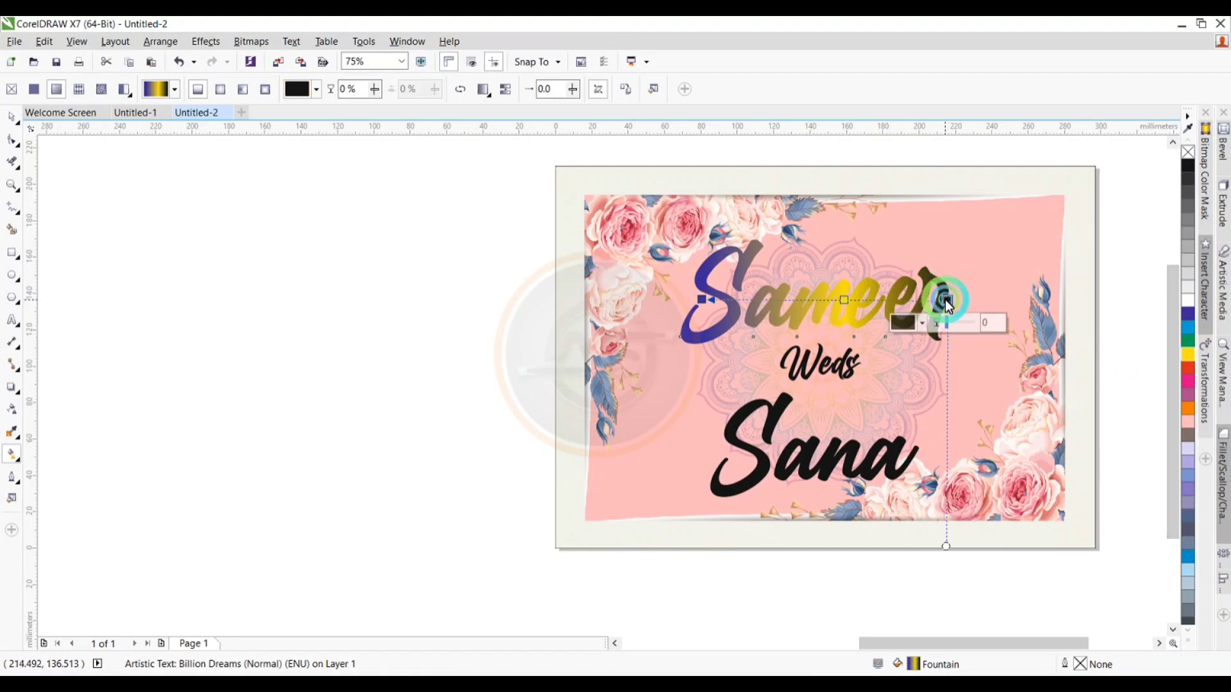
drag(1187, 323, 948, 309)
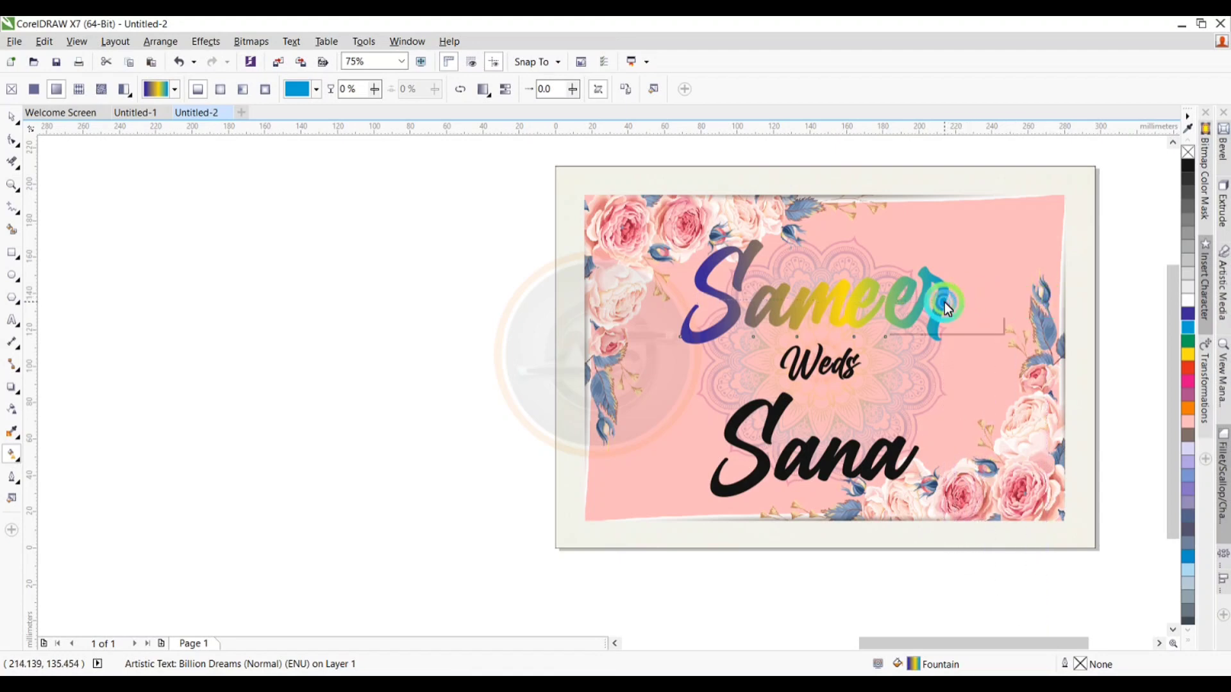
double_click(840, 302)
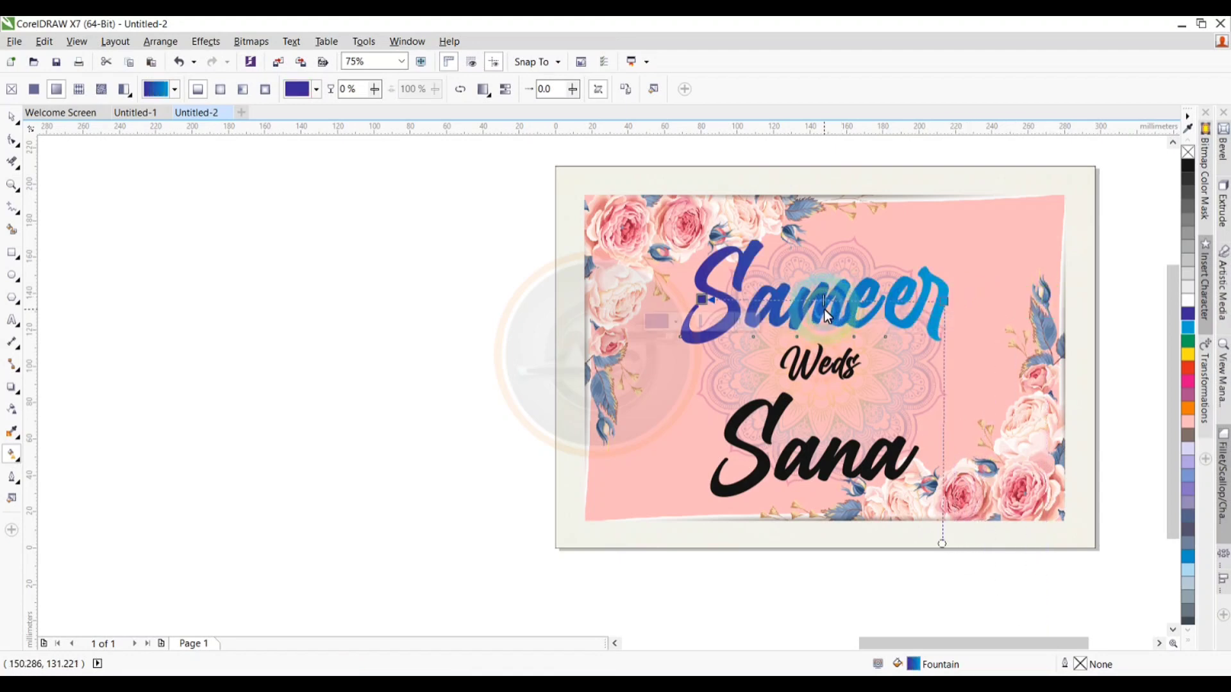
key(space)
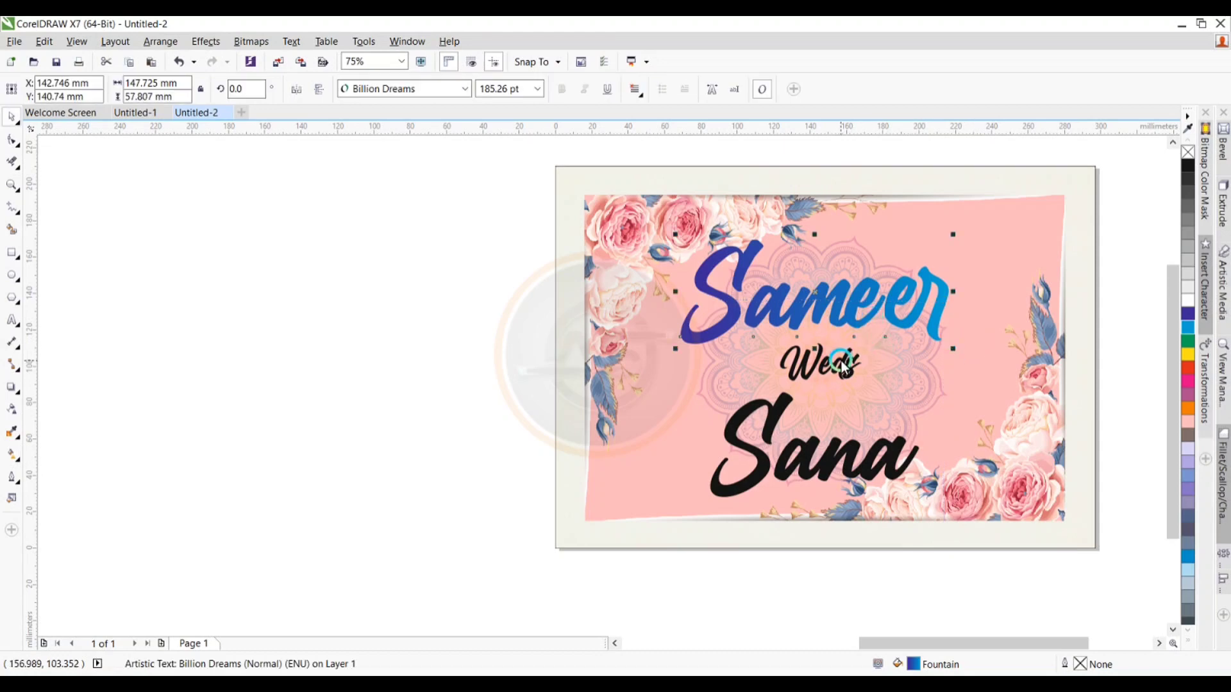
Apply a horizontal linear fountain fill across the word Weds, with yellow at the first letter and red at the end
click(843, 364)
key(g)
click(843, 362)
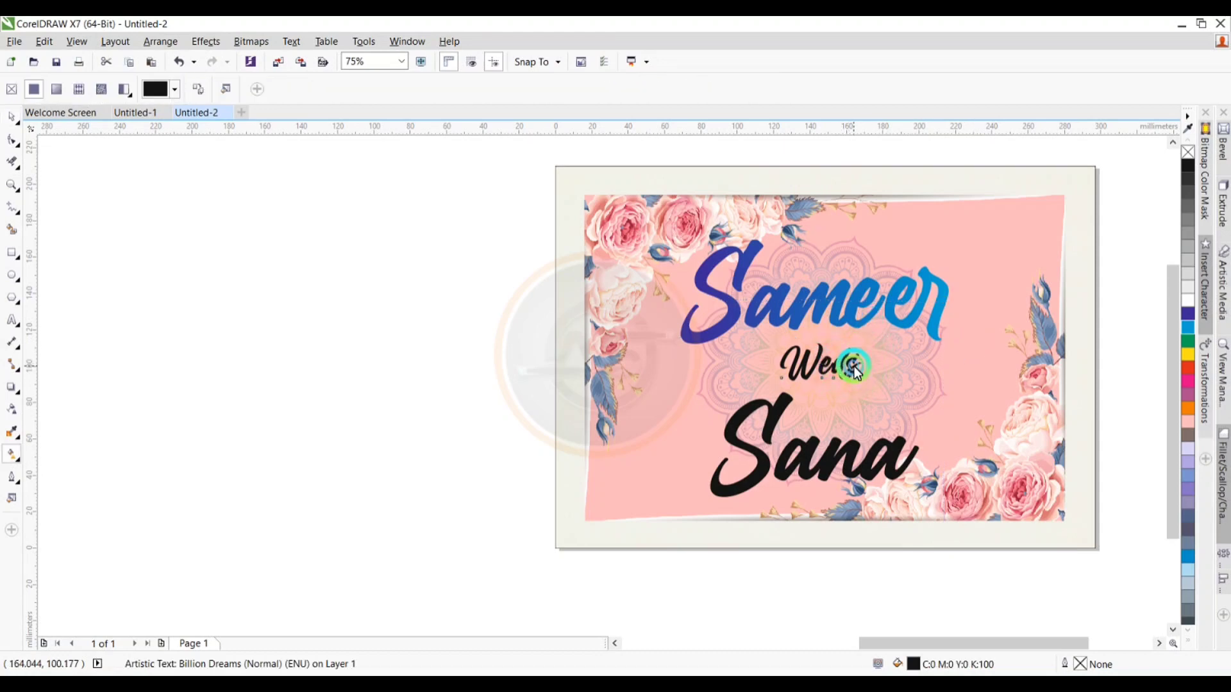
drag(883, 362, 798, 365)
click(1192, 362)
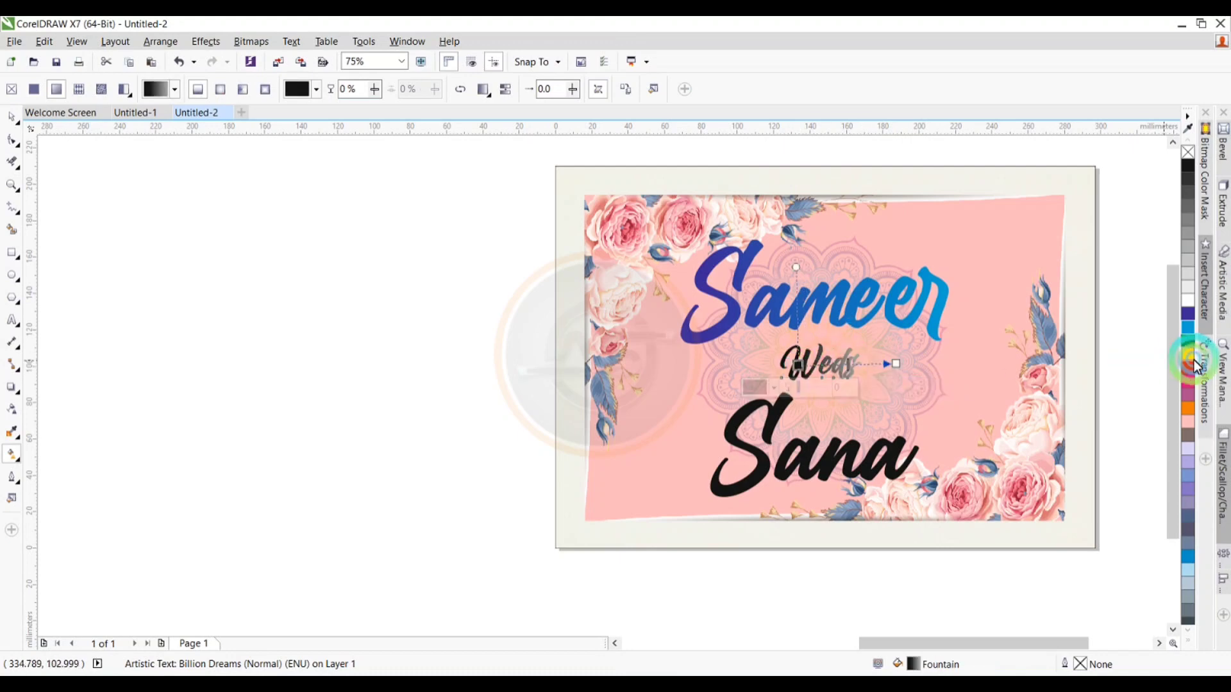
click(1186, 357)
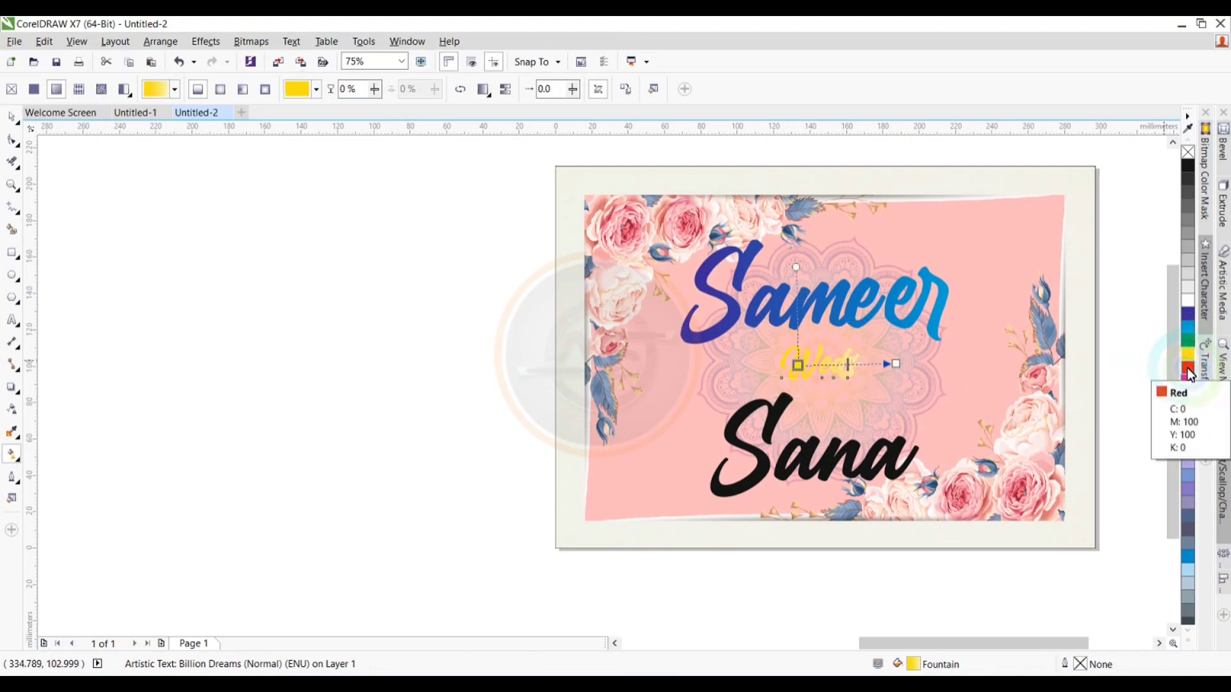
click(845, 368)
click(905, 364)
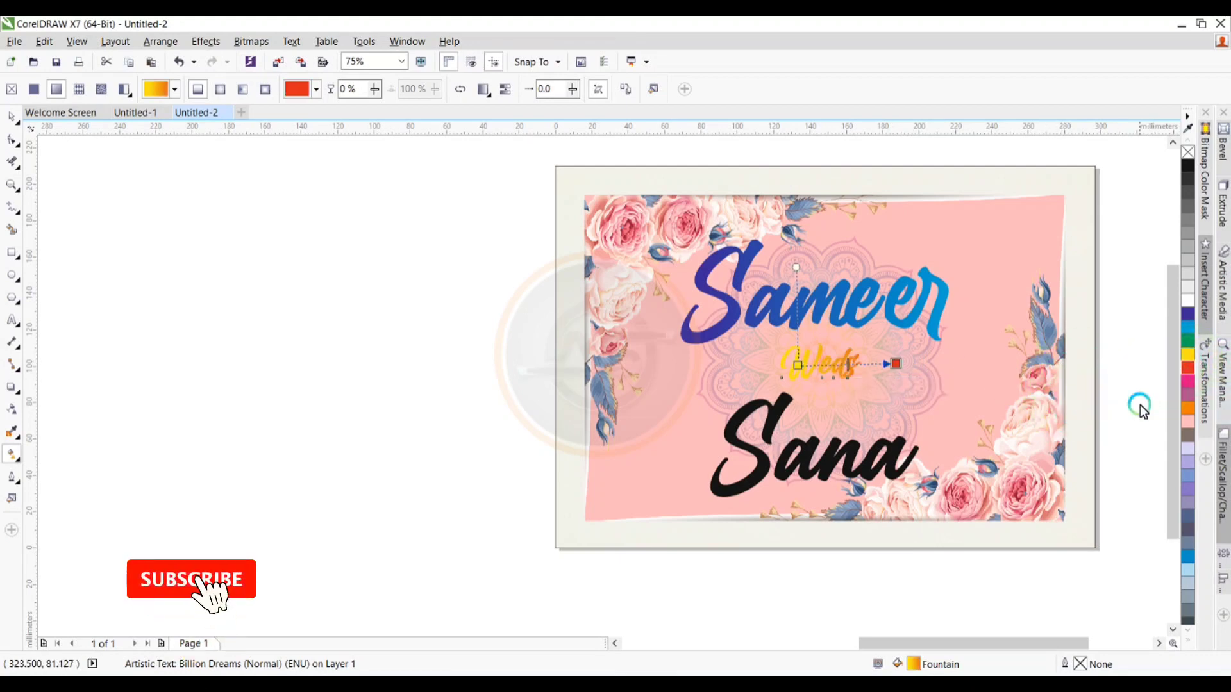
Change the start colour of the Weds gradient to magenta
click(797, 371)
click(797, 369)
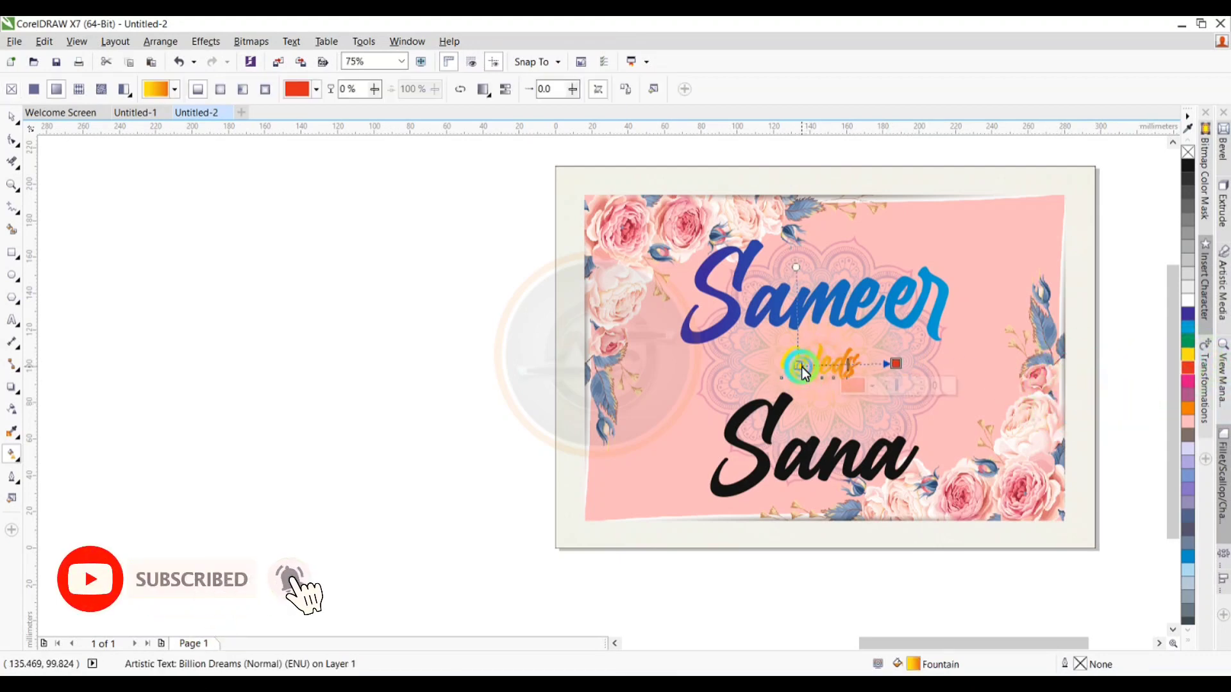
click(798, 365)
click(1188, 381)
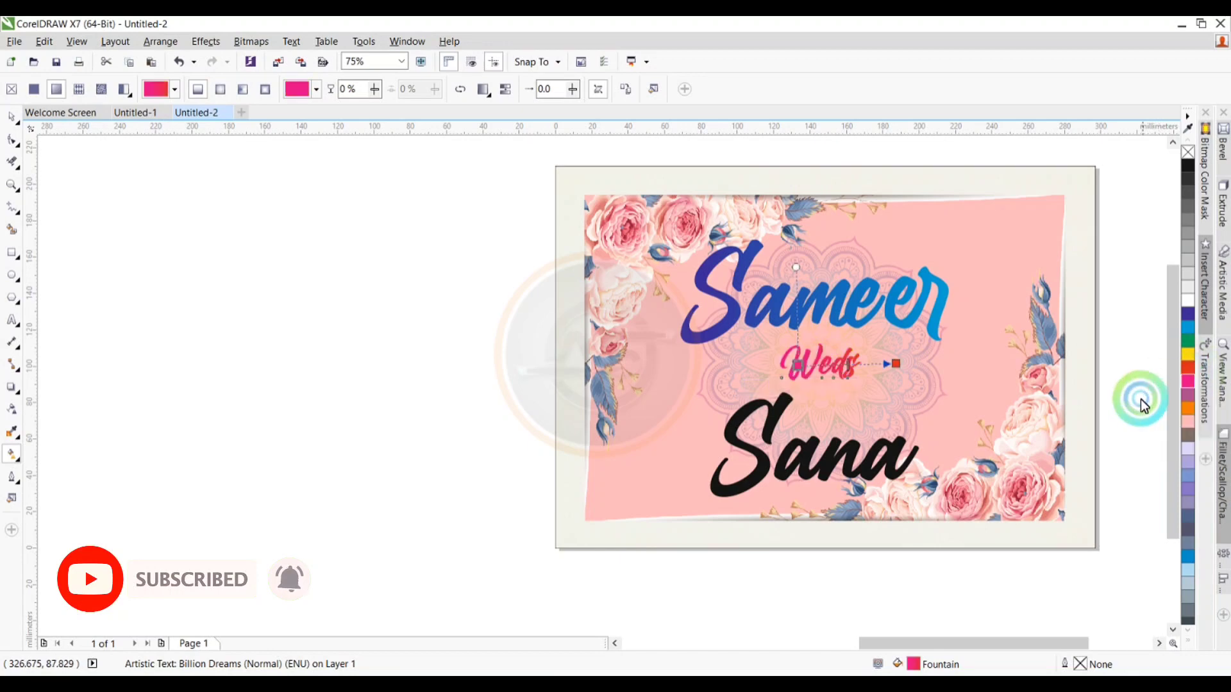
Copy the blue-to-cyan gradient fill from the groom's name onto the bride's name
click(867, 462)
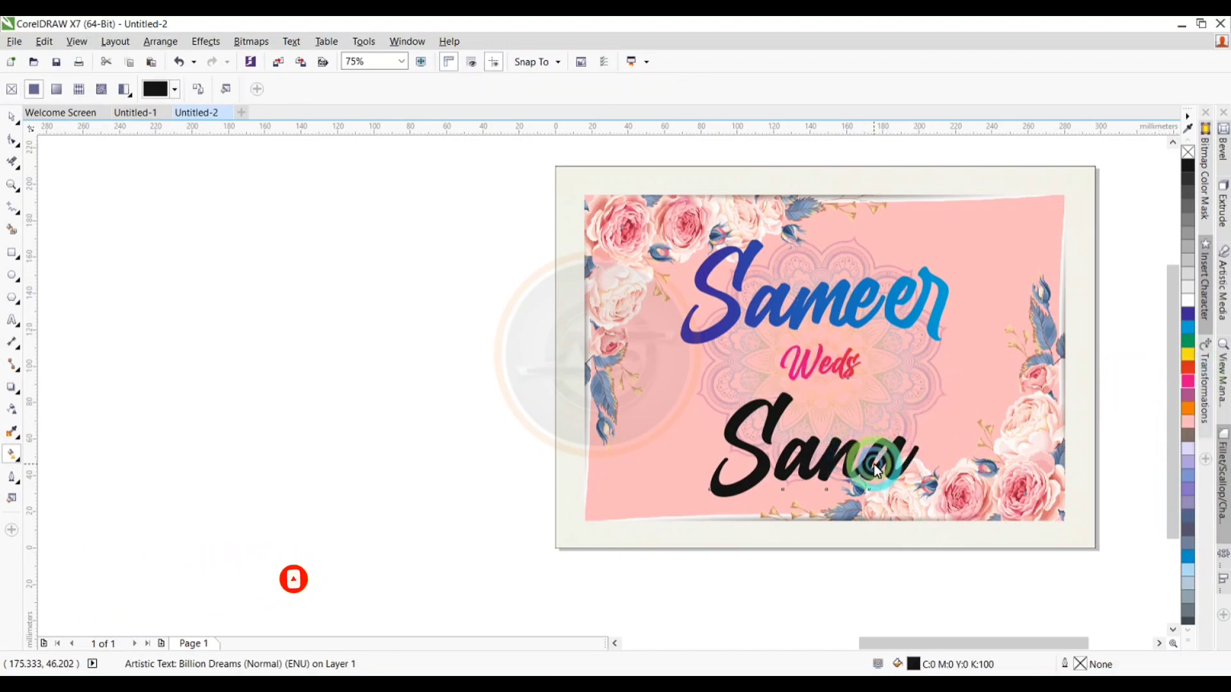
key(space)
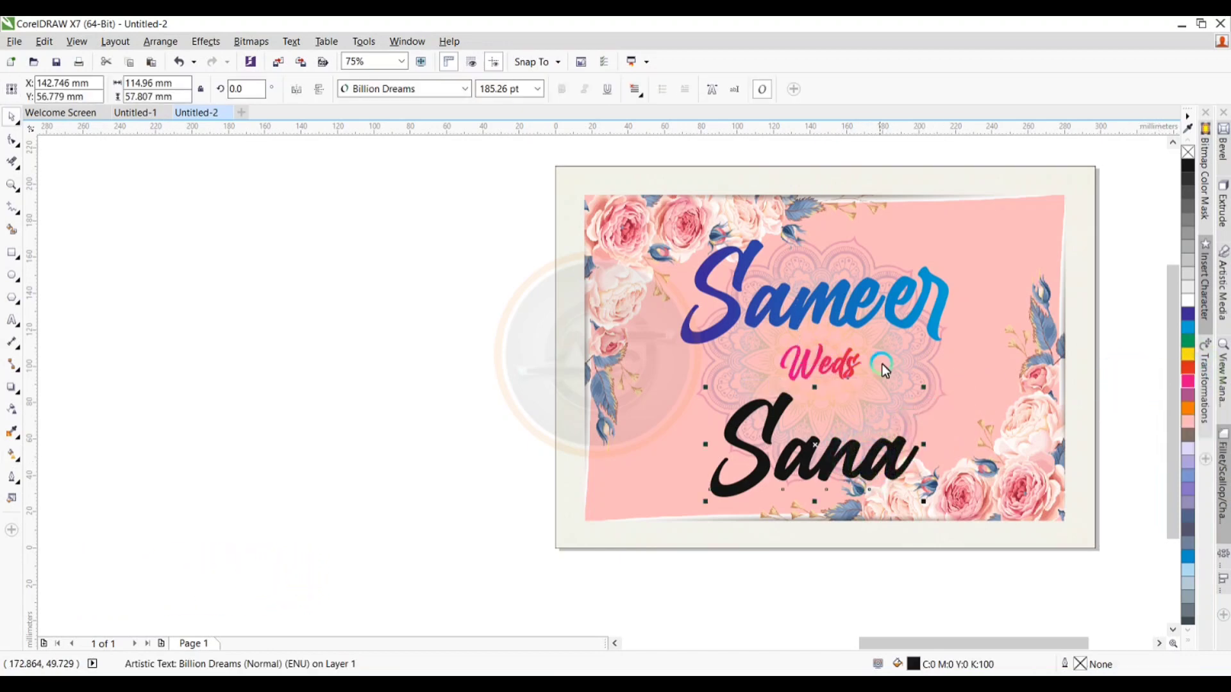
click(896, 318)
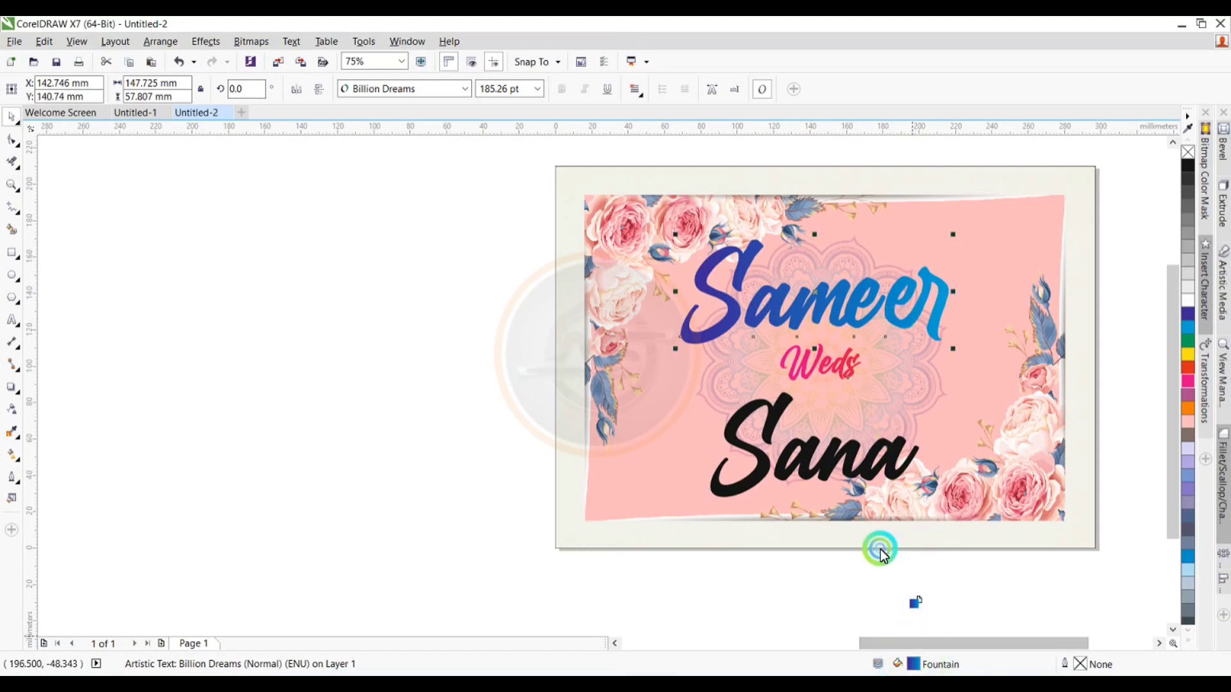
click(849, 462)
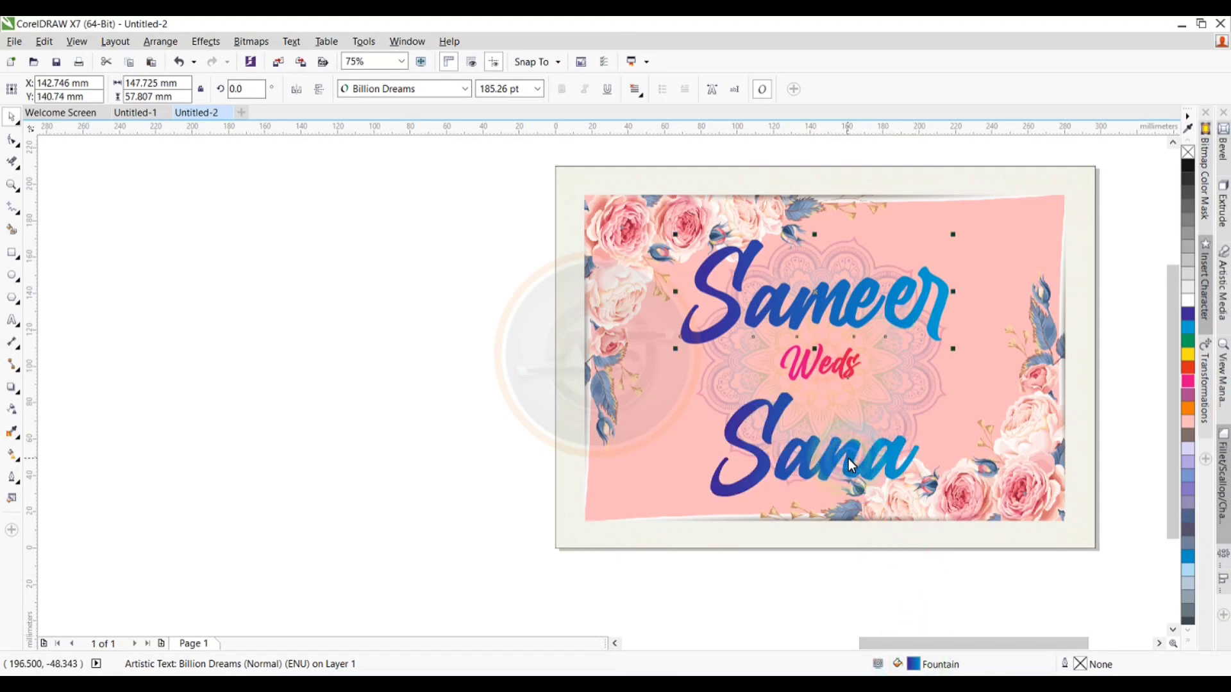
Reverse the gradient on the bride's name so it runs from cyan at the first letter to blue just past the last
click(848, 459)
key(g)
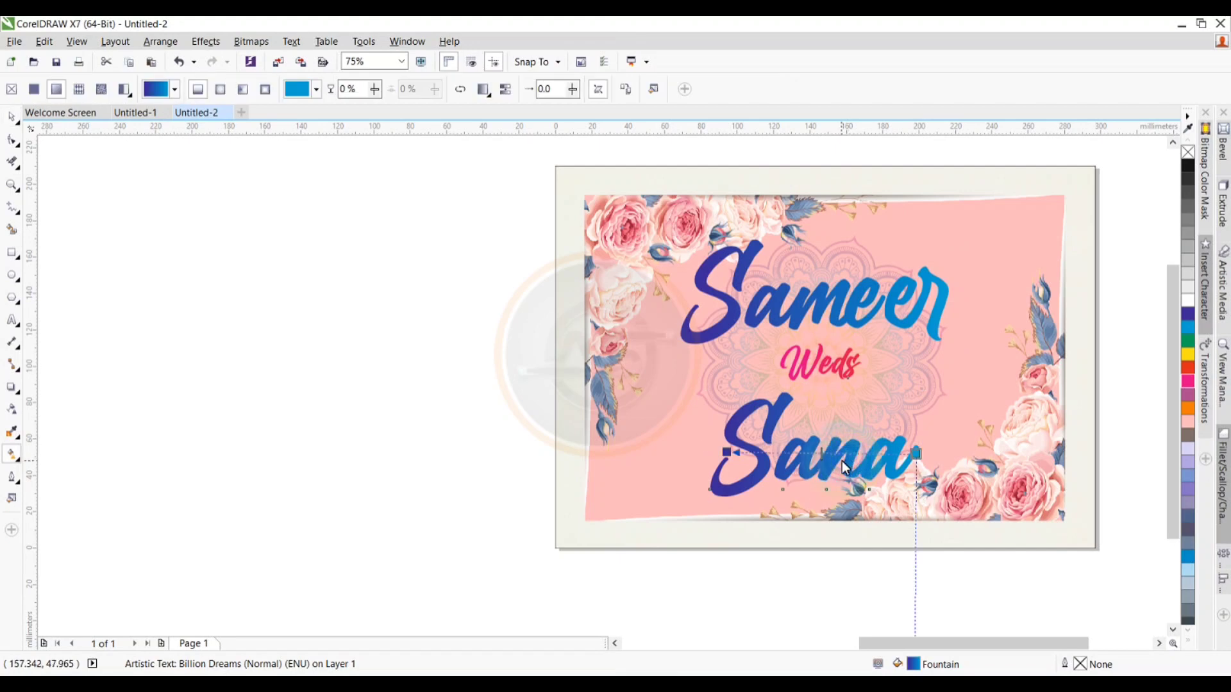
drag(918, 459, 554, 454)
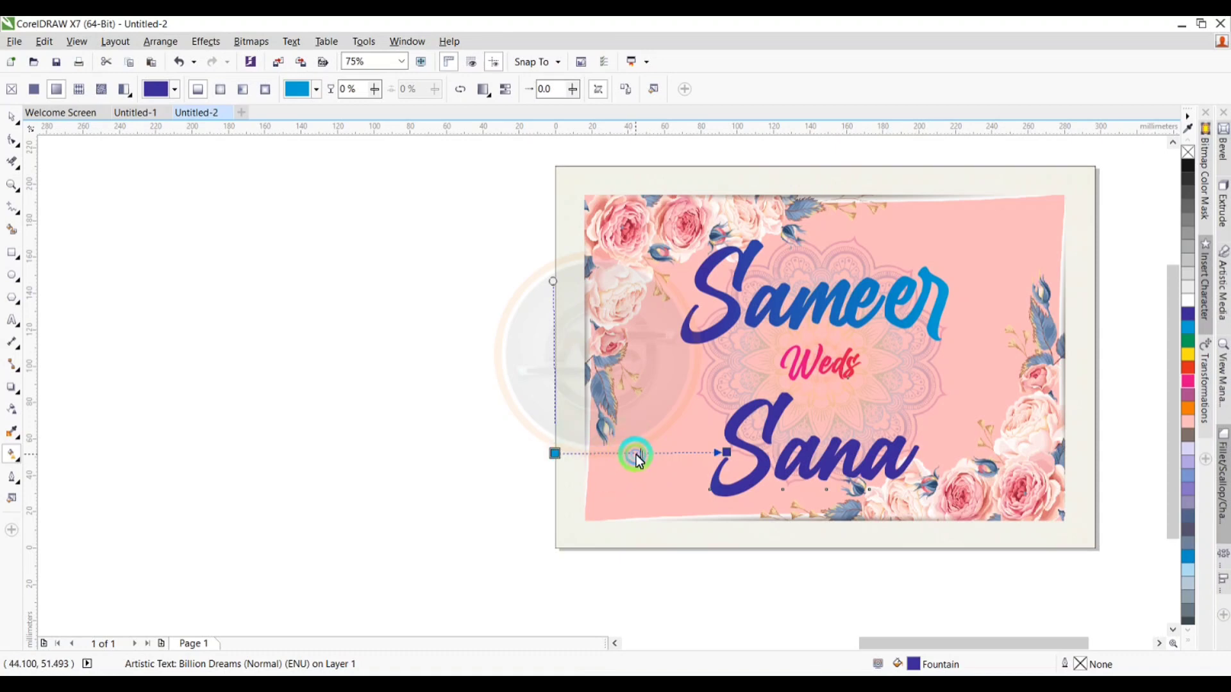
drag(636, 456, 832, 451)
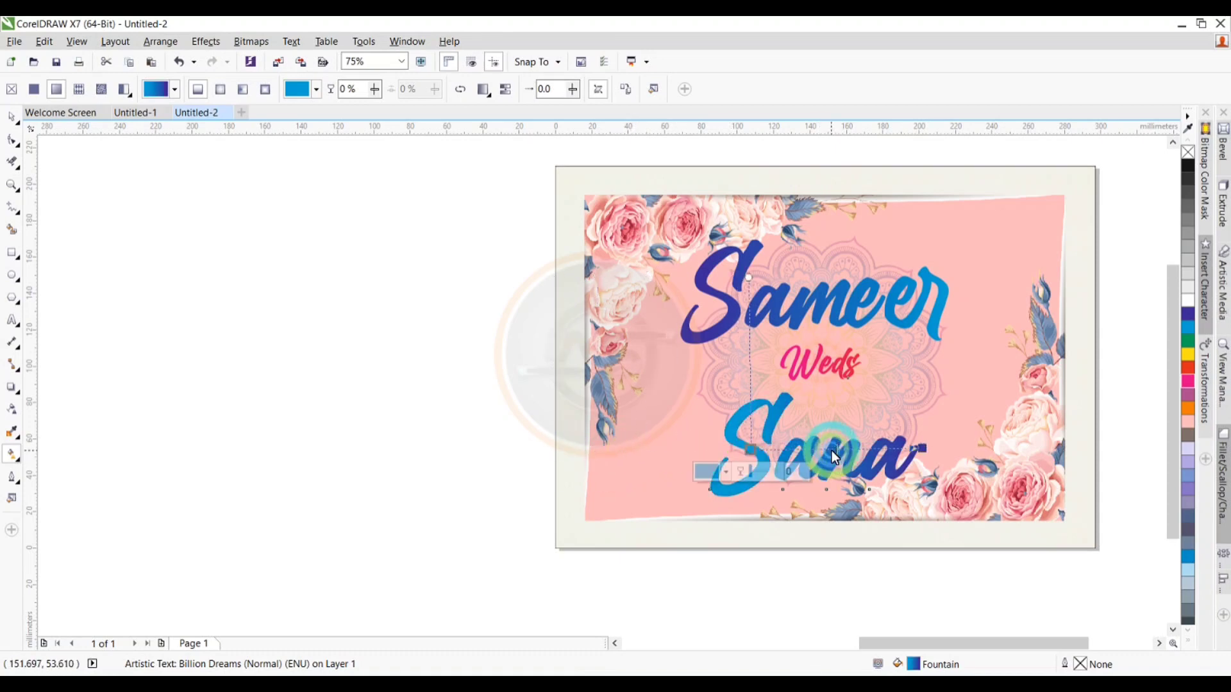
drag(929, 448, 932, 448)
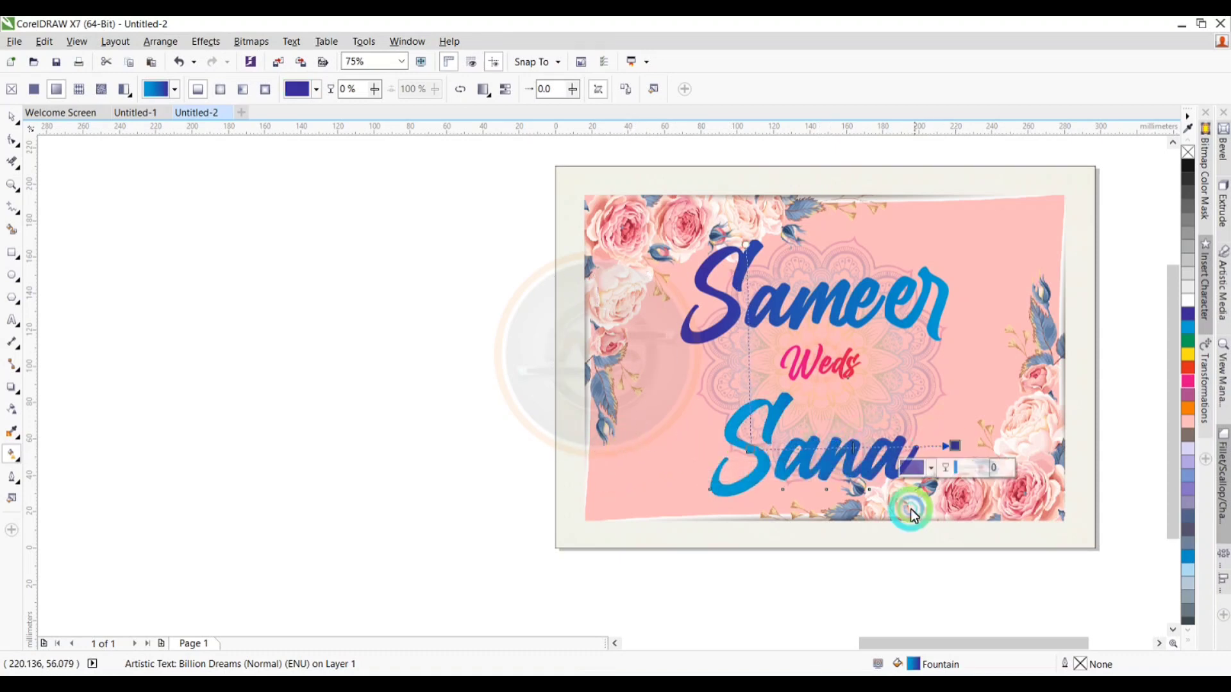
key(space)
click(928, 568)
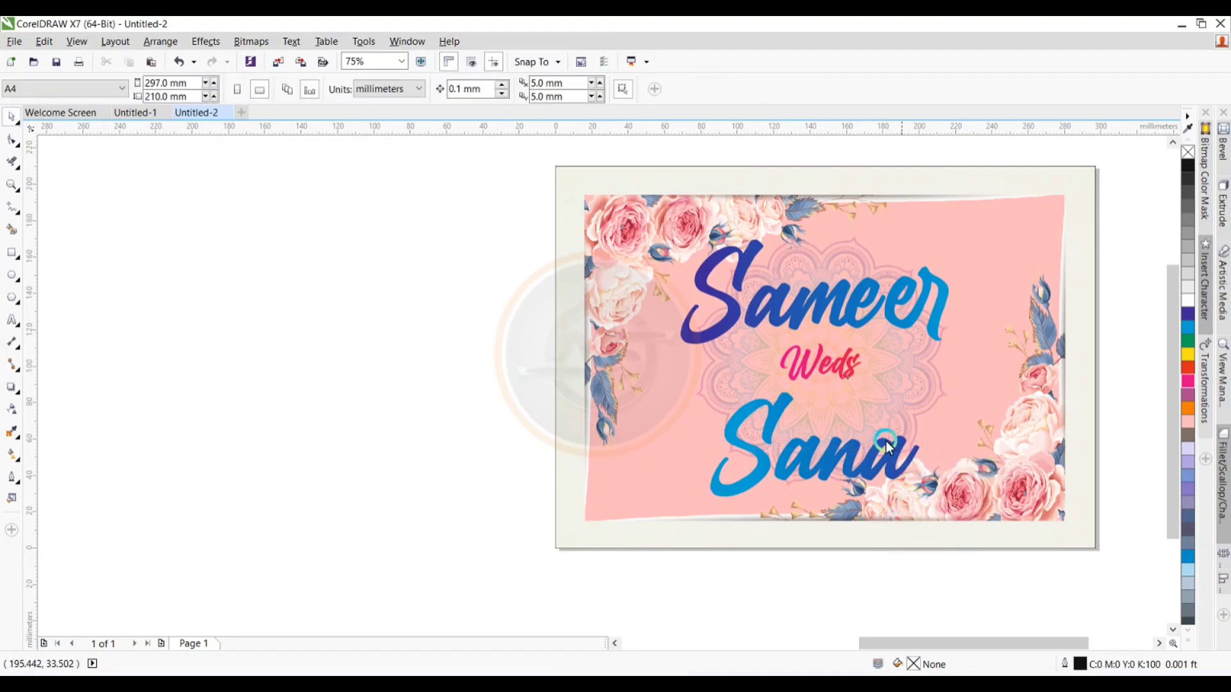
Give Weds a 0.03 ft outline with round corners and round line caps, placed behind the fill and scaled with the object
click(845, 367)
scroll(845, 367, up, 2)
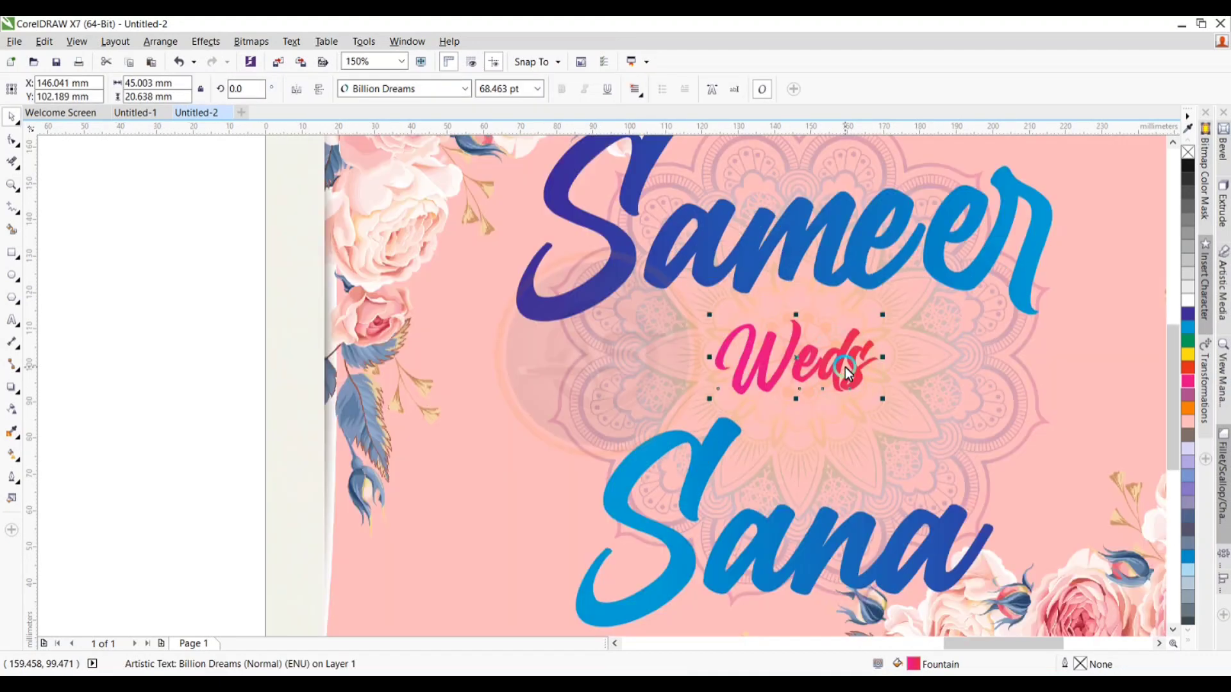
scroll(845, 369, down, 2)
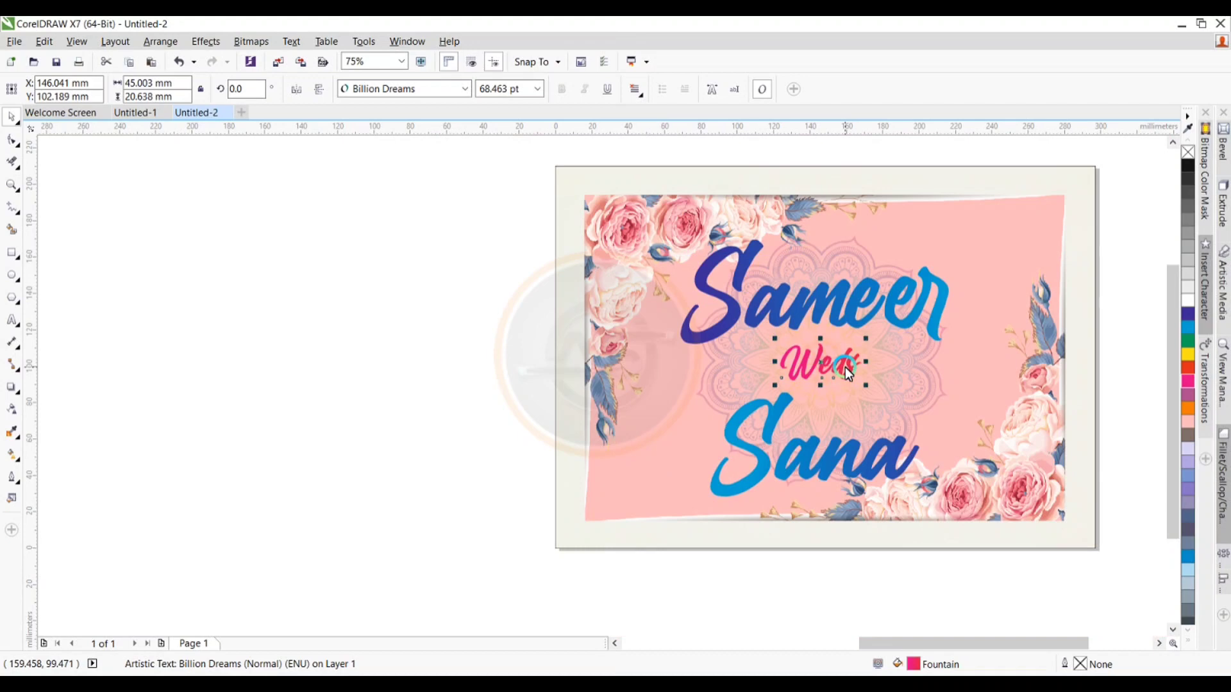
key(F12)
click(521, 240)
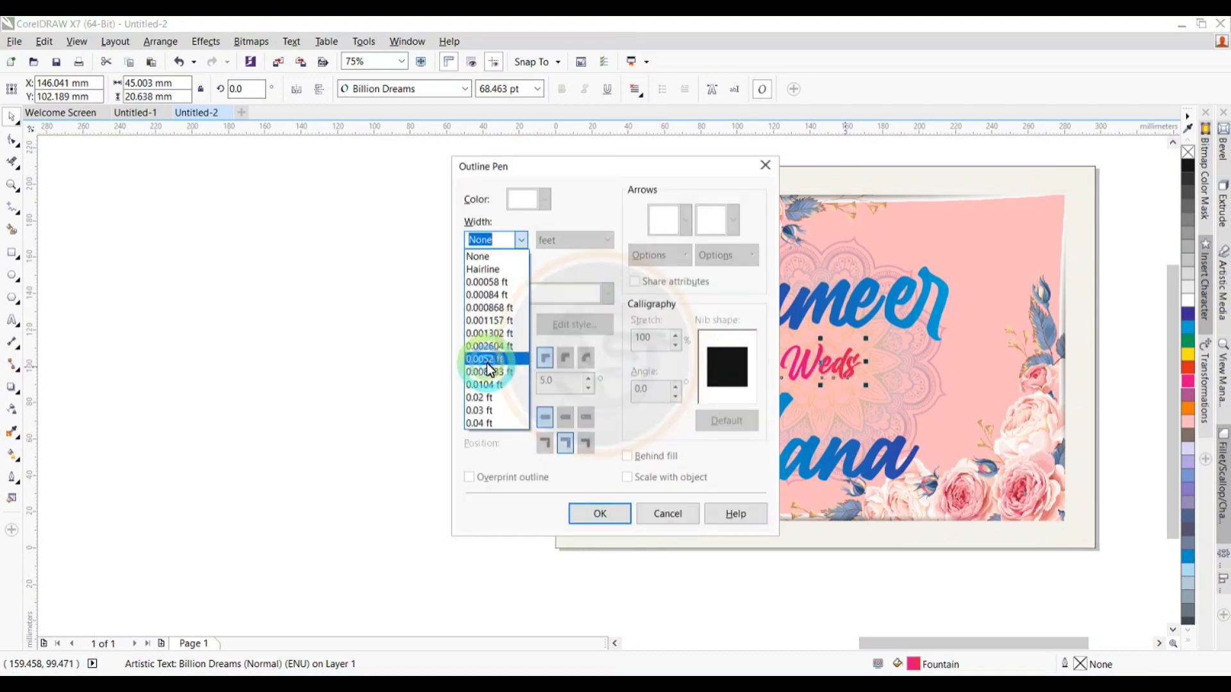
click(491, 413)
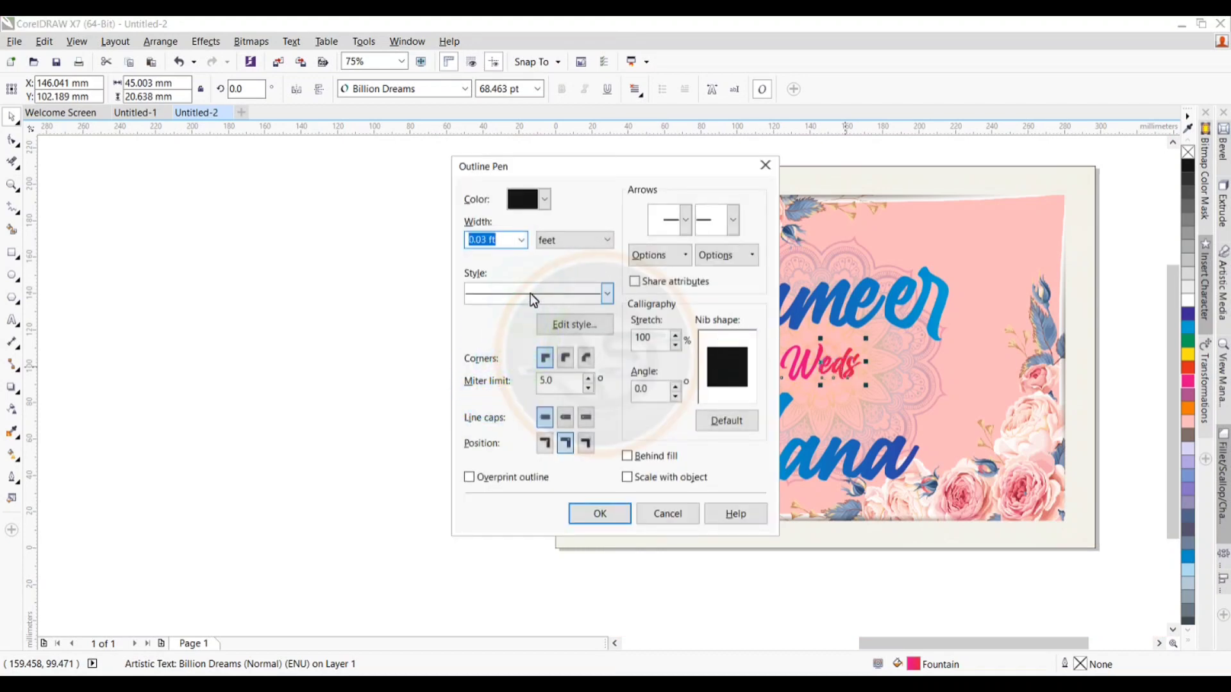
click(561, 360)
click(565, 417)
click(653, 456)
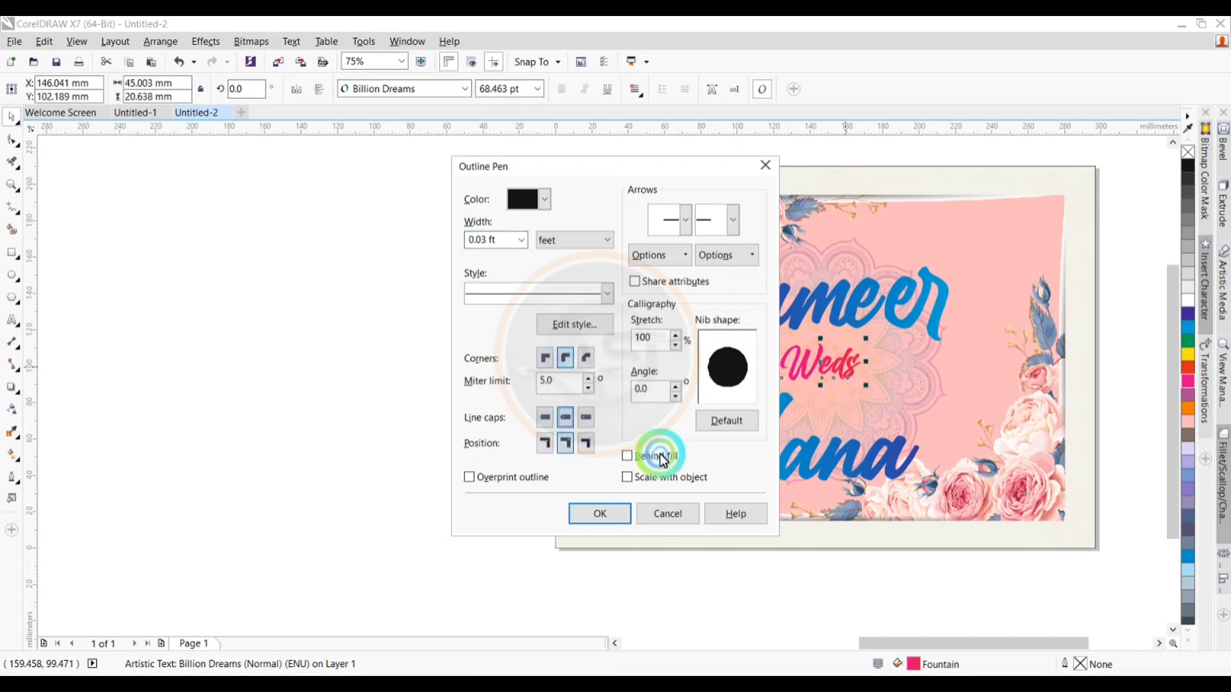
click(620, 513)
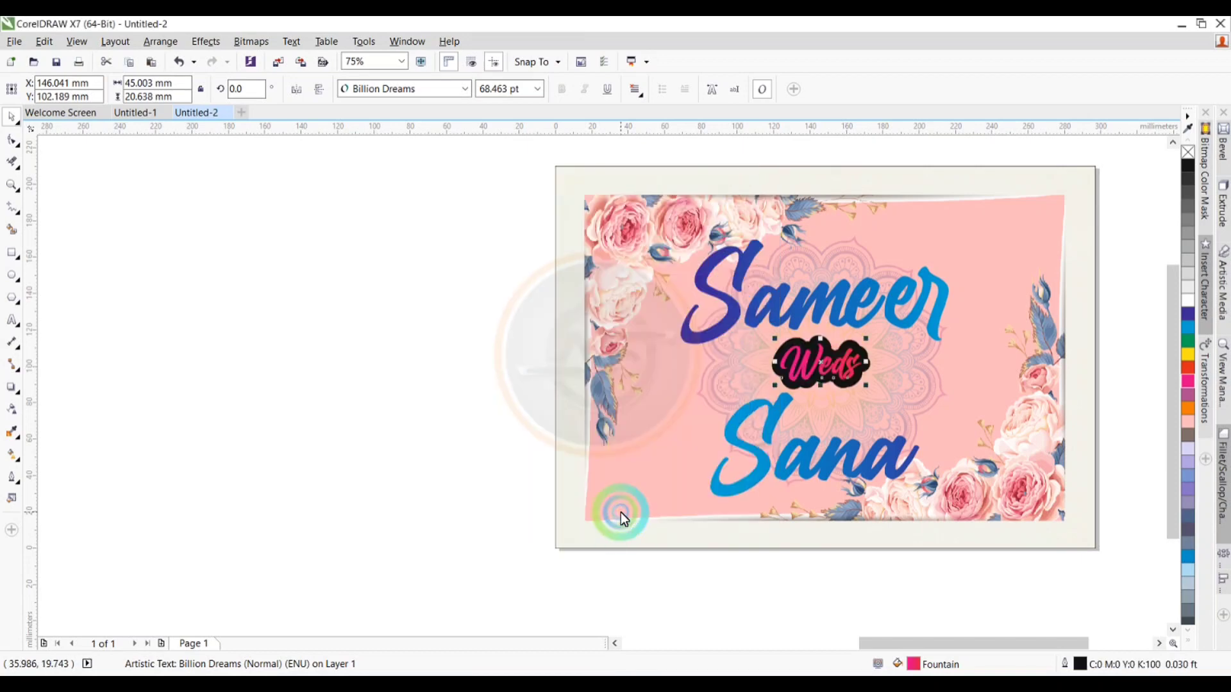
Reduce the Weds outline width to 0.02 ft, colour the outline white and clear the selection
key(F12)
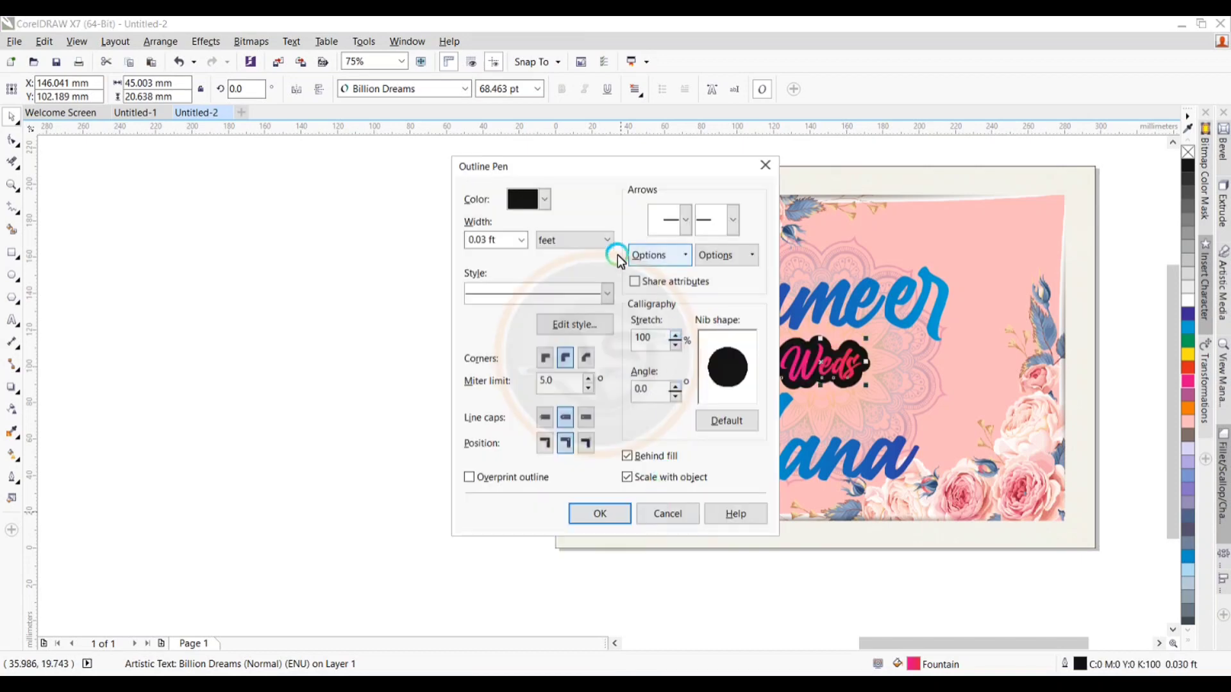
click(521, 240)
click(504, 396)
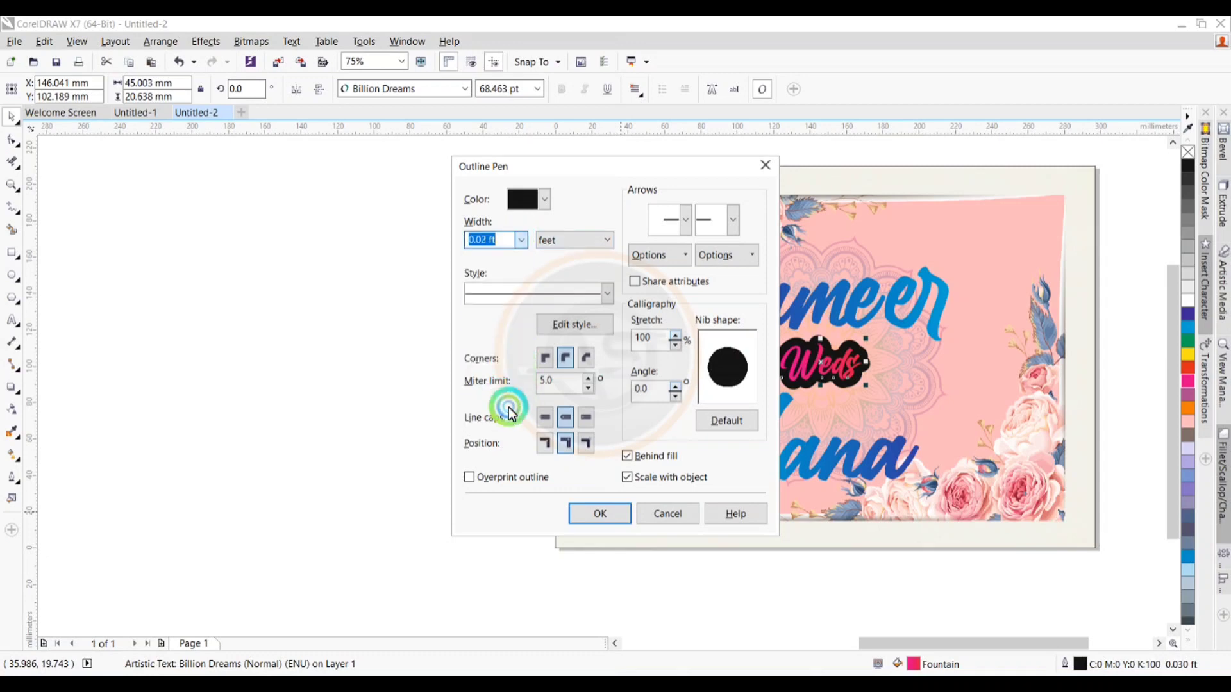
click(602, 513)
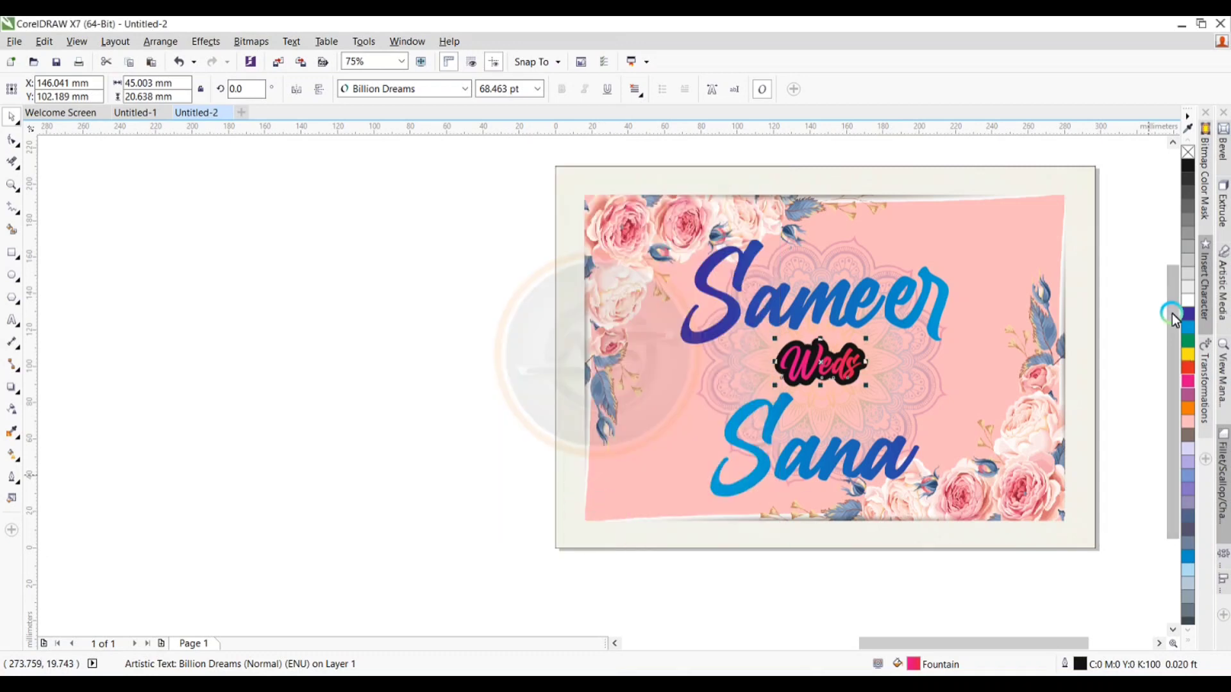
right_click(1189, 306)
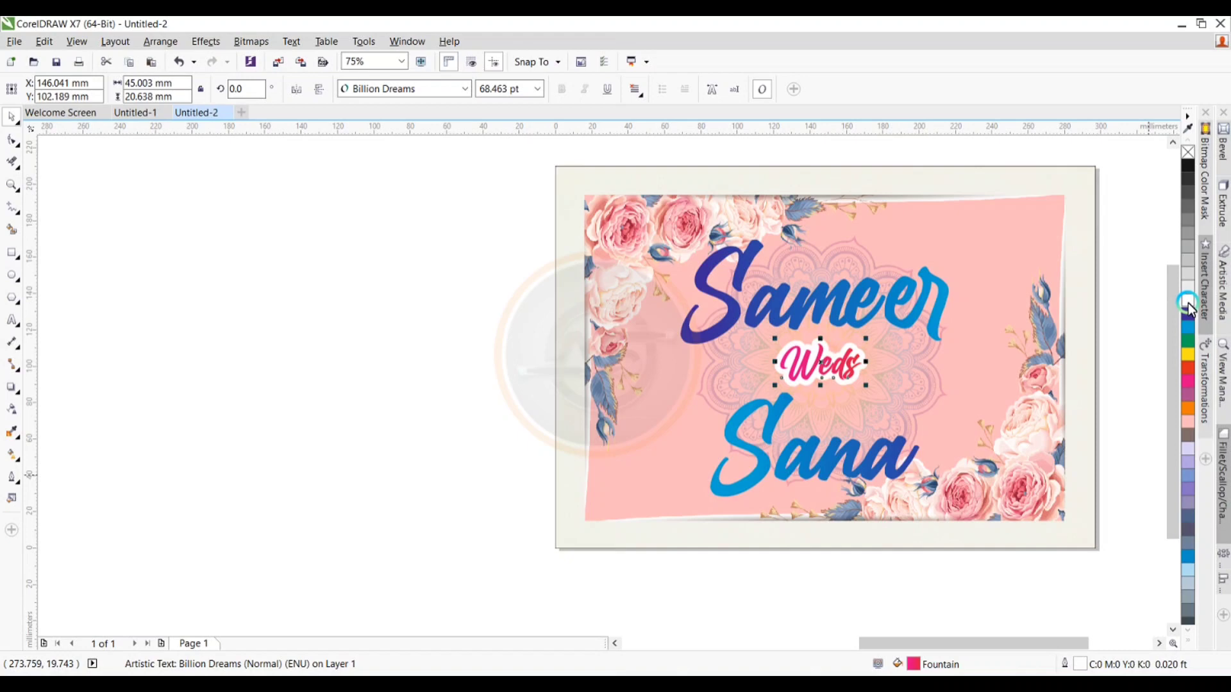
click(1068, 591)
Give both names a white 0.02 ft outline with round corners and line caps, placed behind the fill and scaled with the object
click(858, 315)
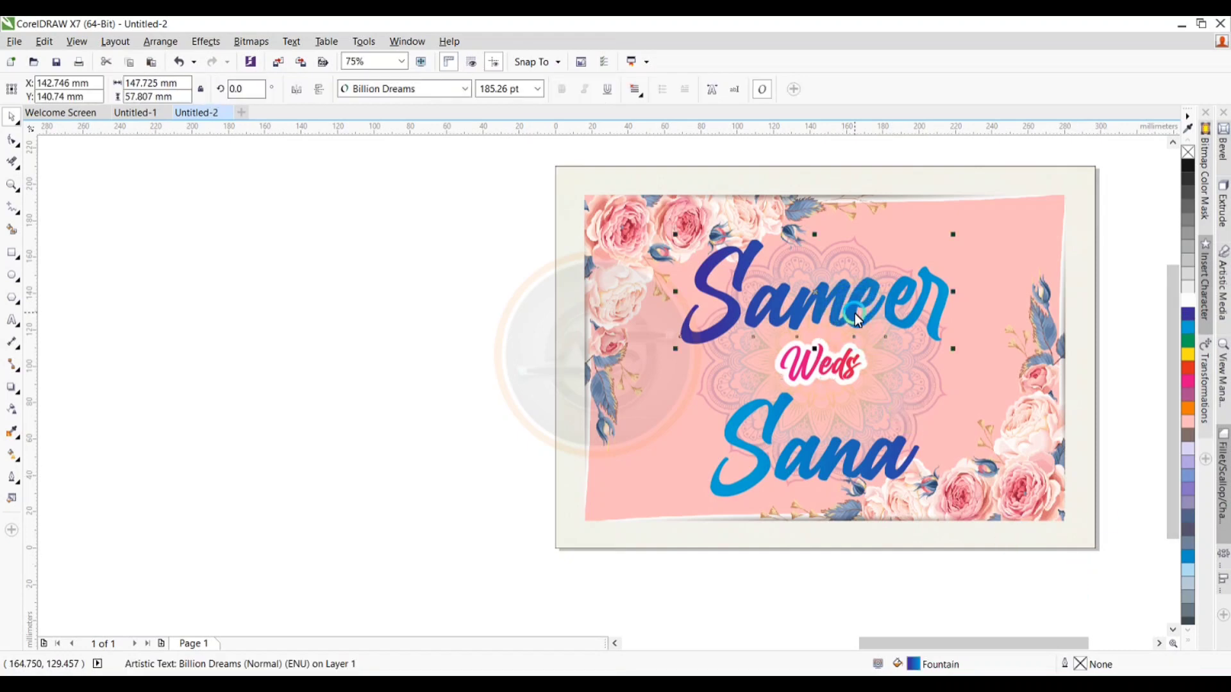
shift+click(850, 454)
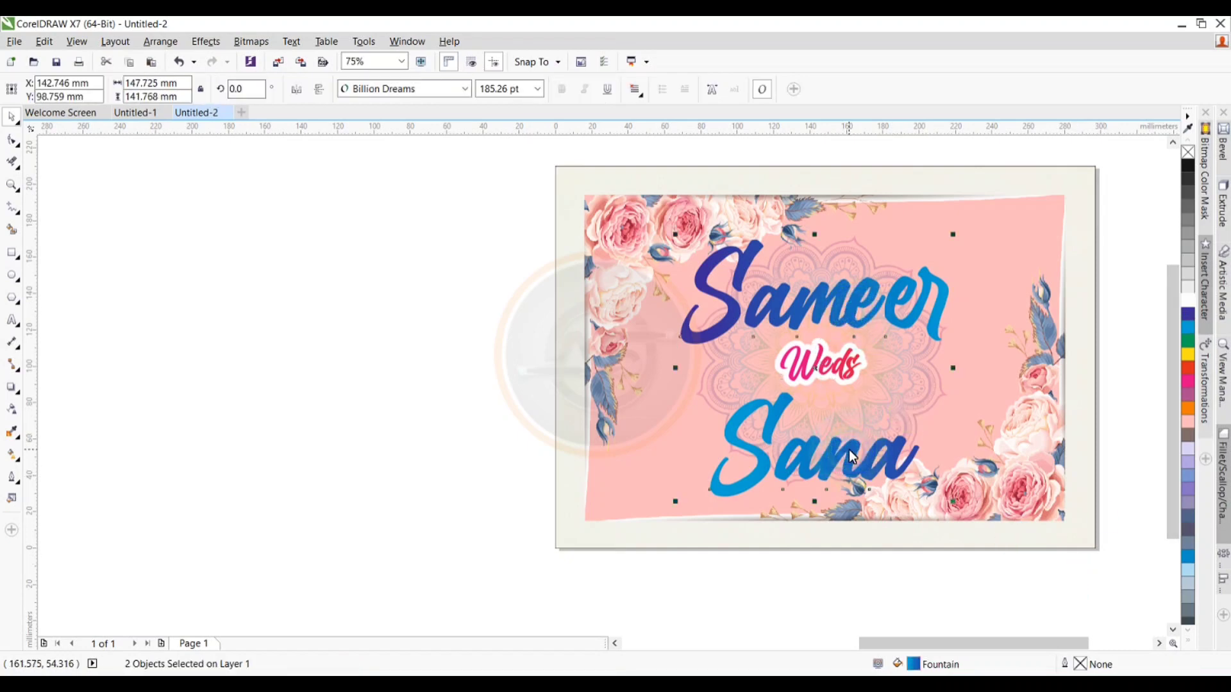
key(F12)
click(529, 241)
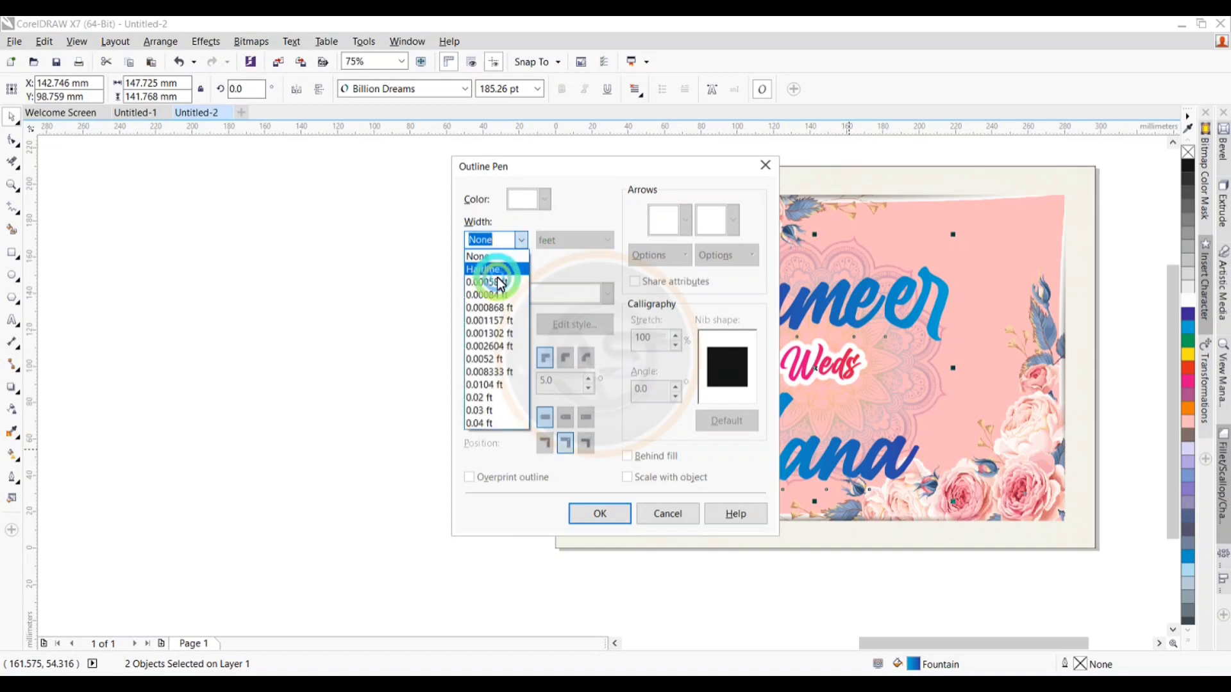
click(502, 397)
click(565, 417)
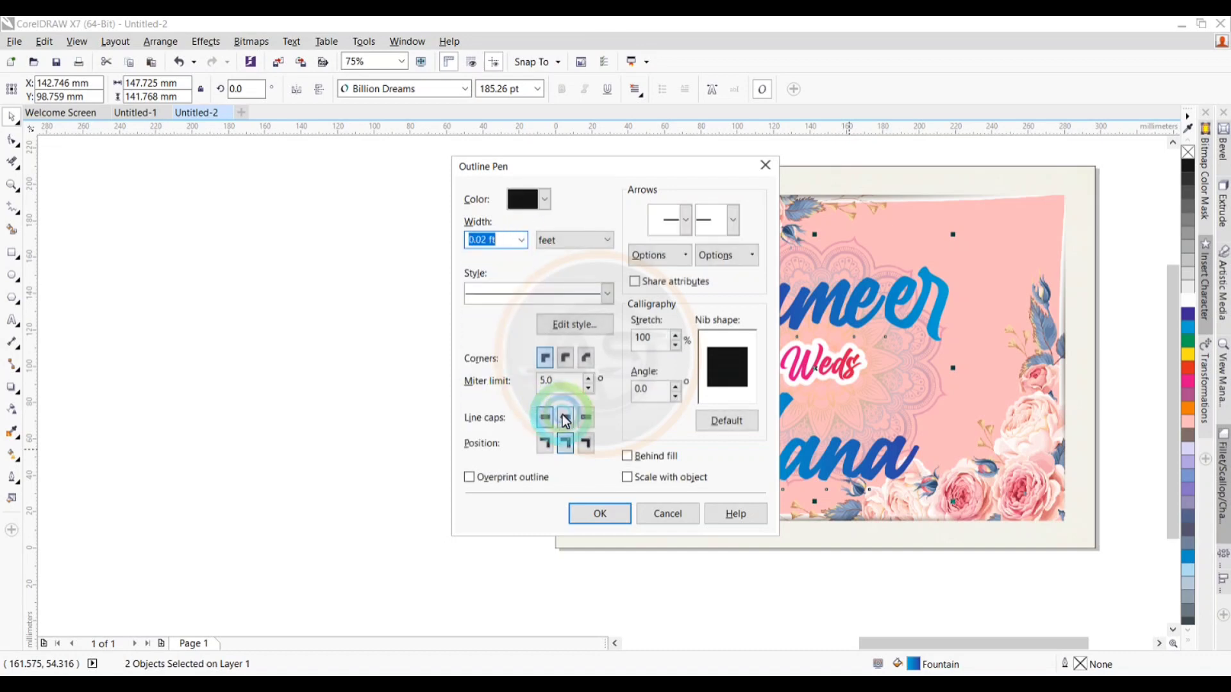
click(565, 358)
click(627, 454)
click(626, 478)
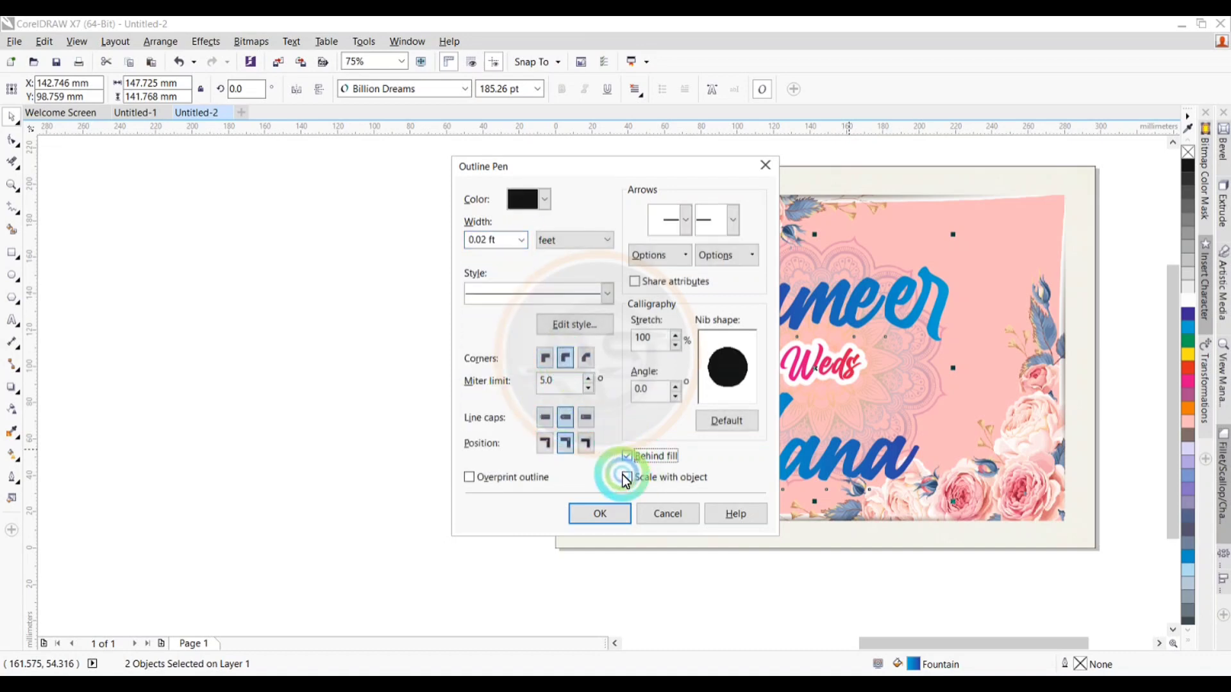
click(621, 512)
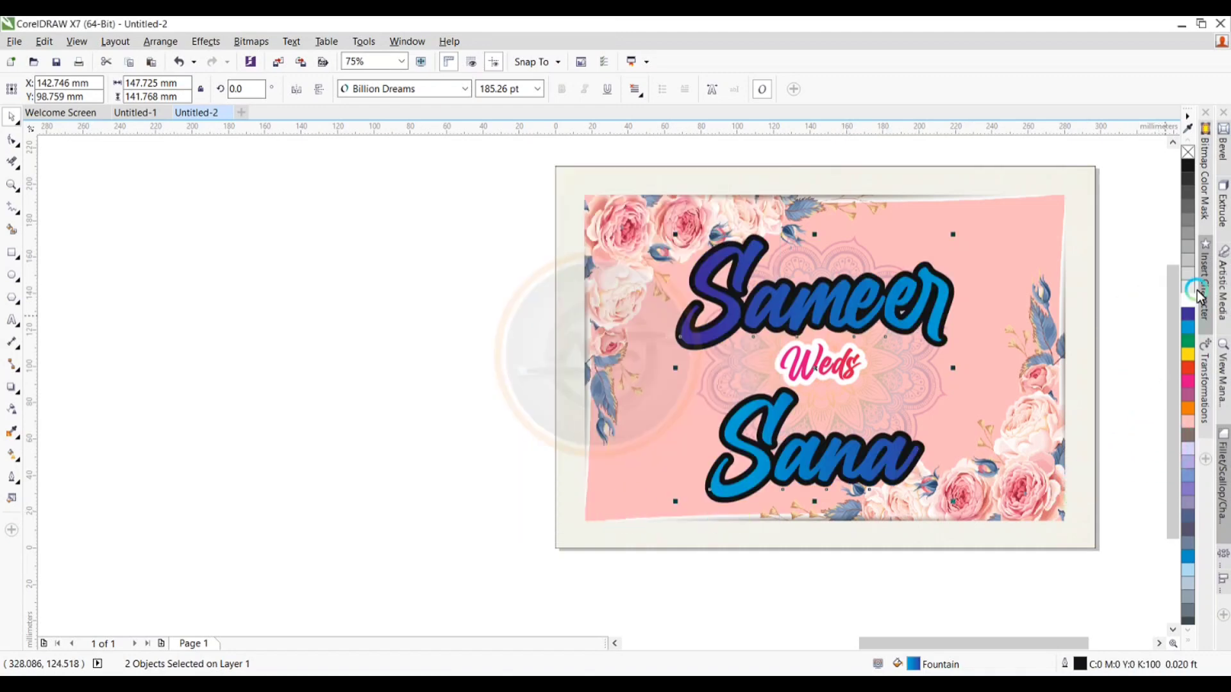
right_click(1195, 310)
click(1133, 349)
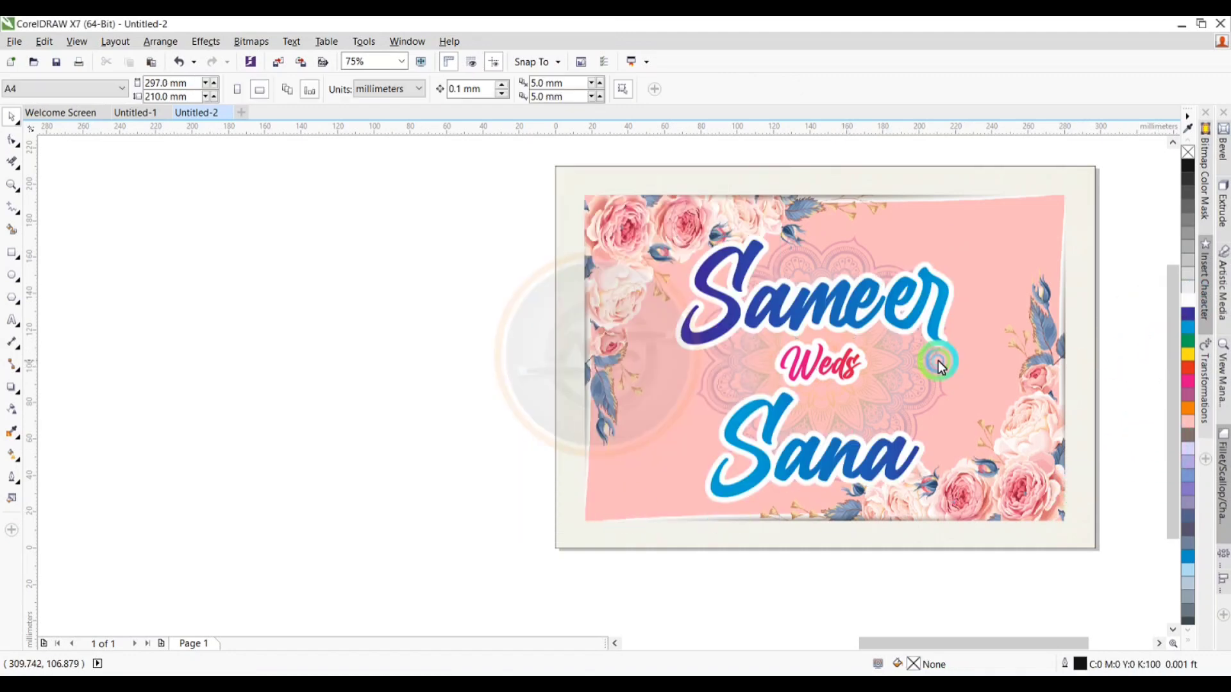
click(830, 368)
scroll(853, 377, up, 2)
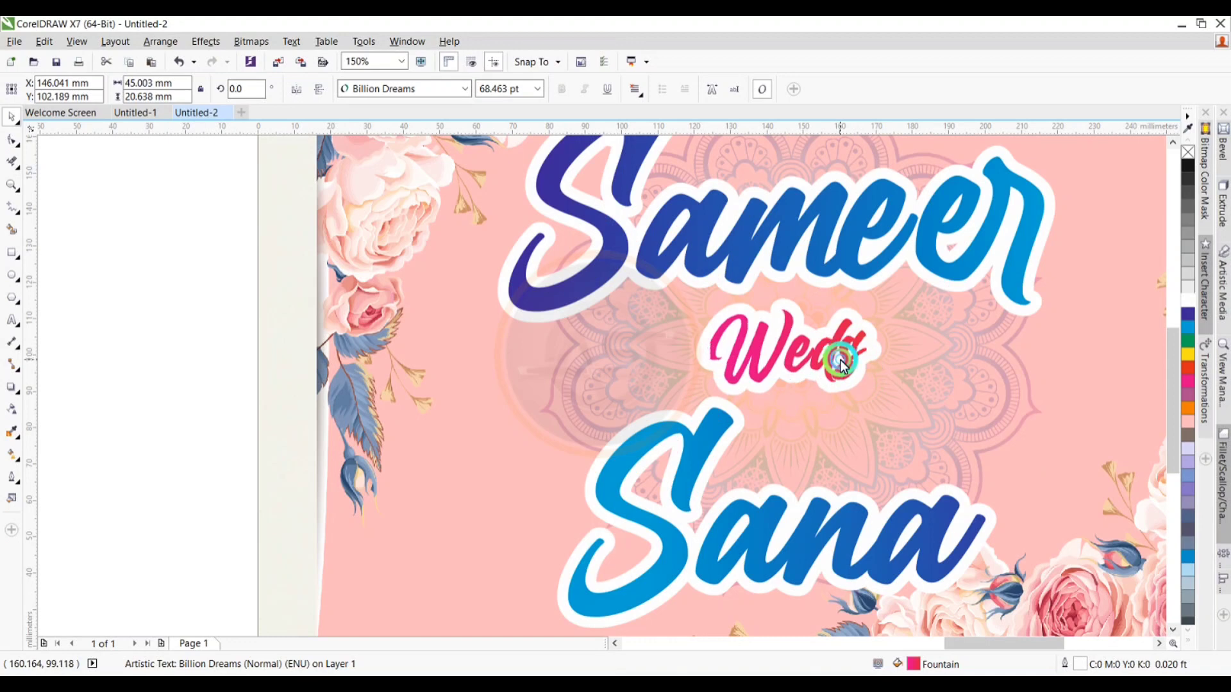
click(928, 380)
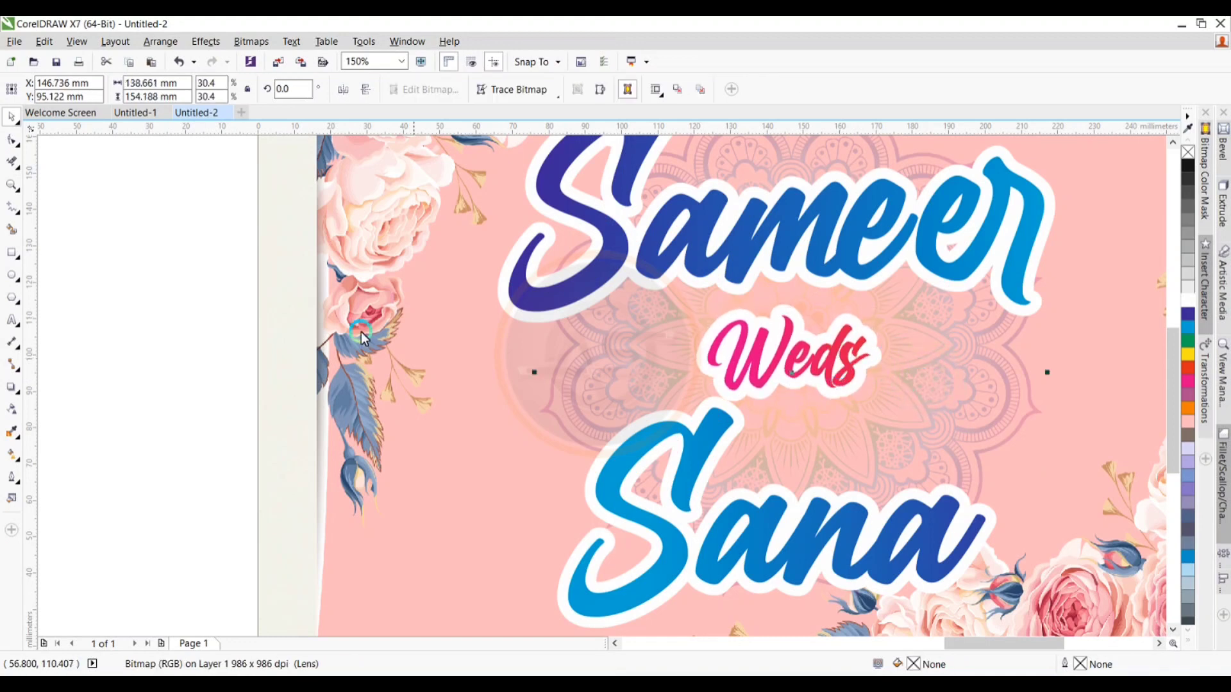
click(220, 327)
scroll(762, 357, down, 2)
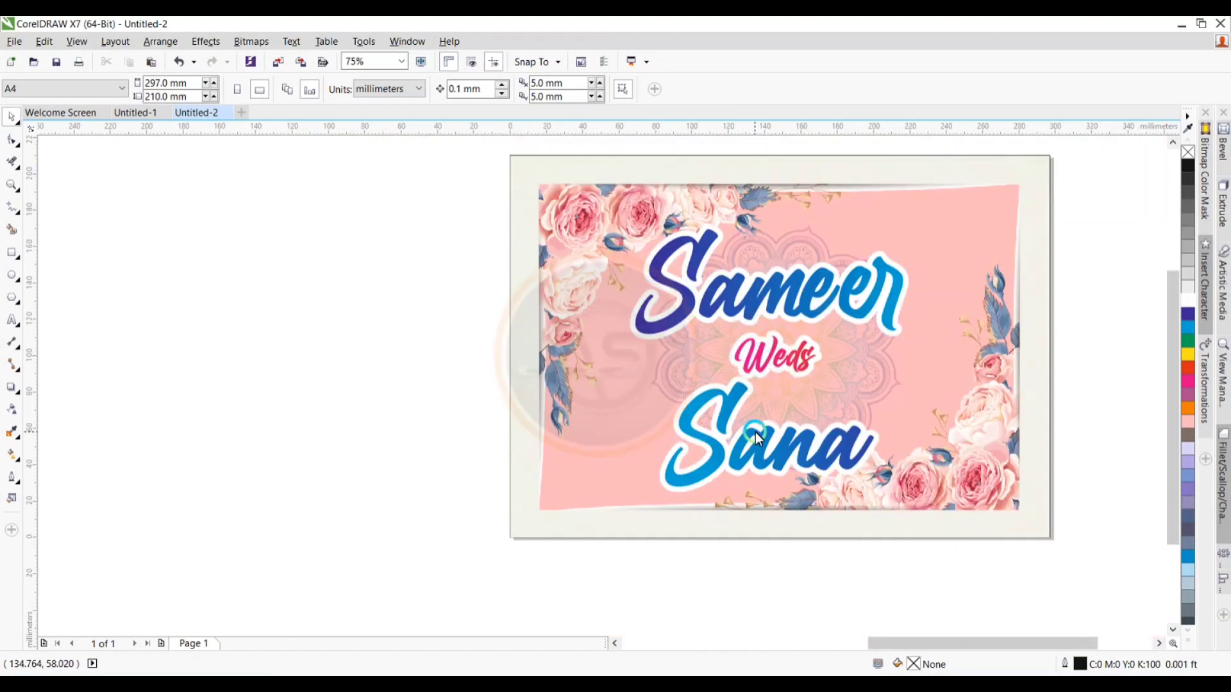
Enlarge the groom's name proportionally to about 164 mm wide and shift it up and to the right on the card
click(807, 295)
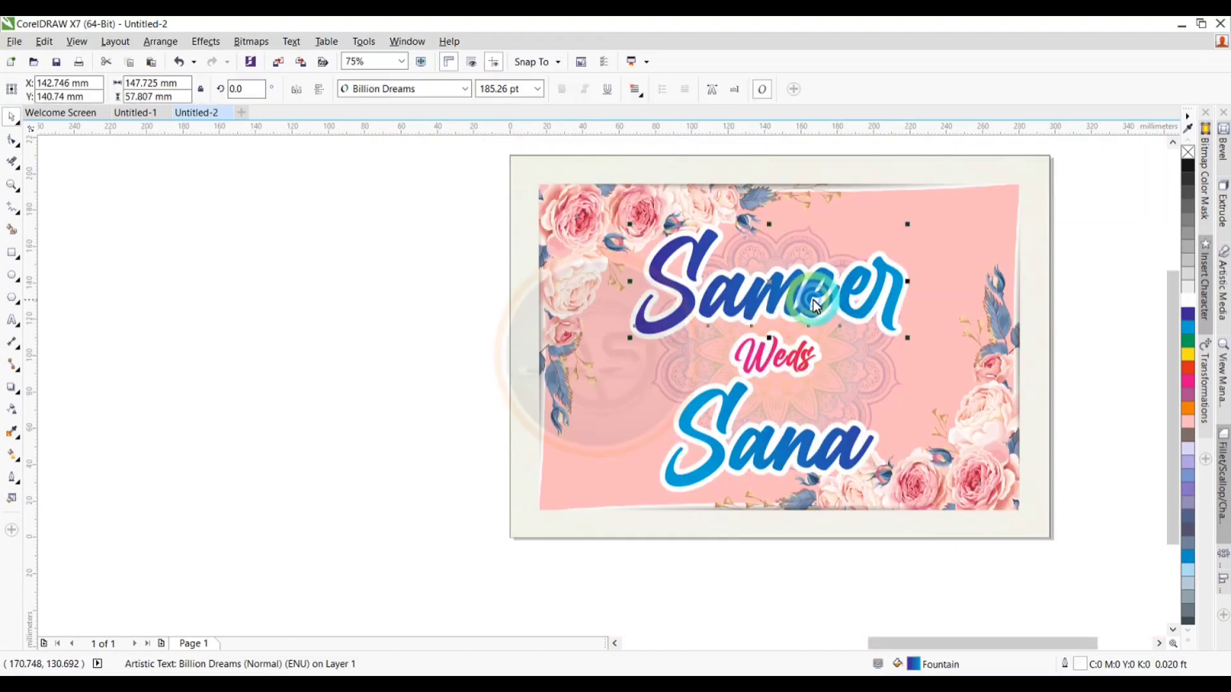
drag(909, 226, 952, 213)
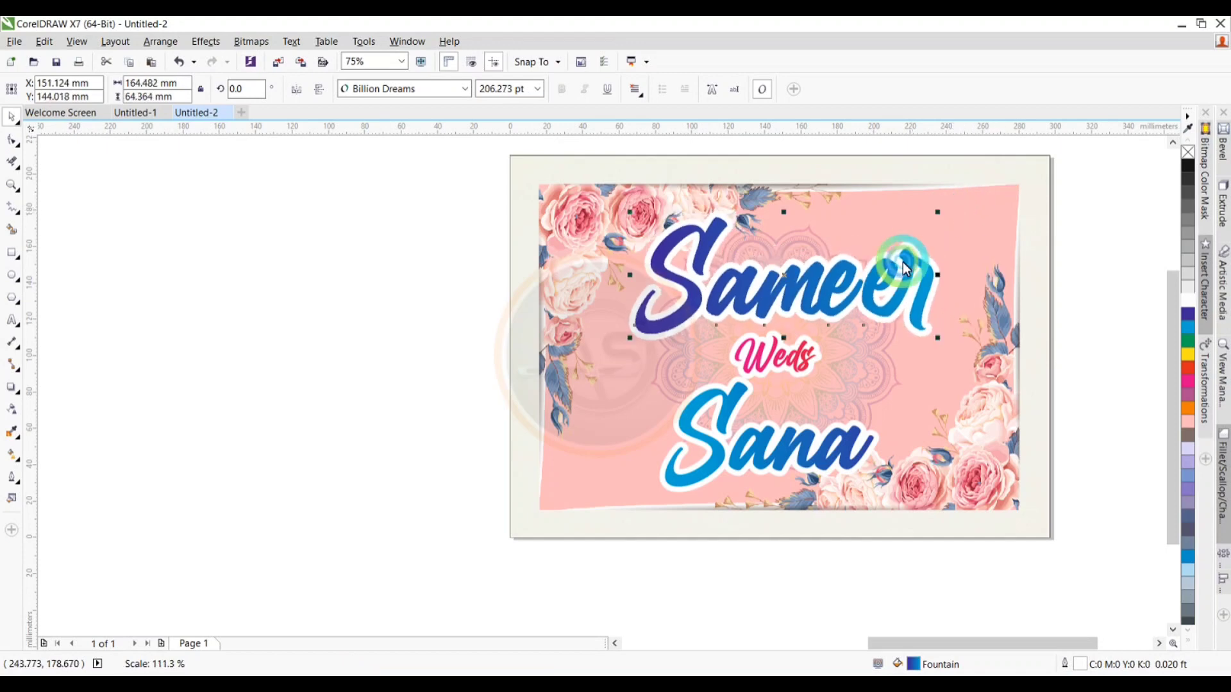
drag(914, 288, 933, 271)
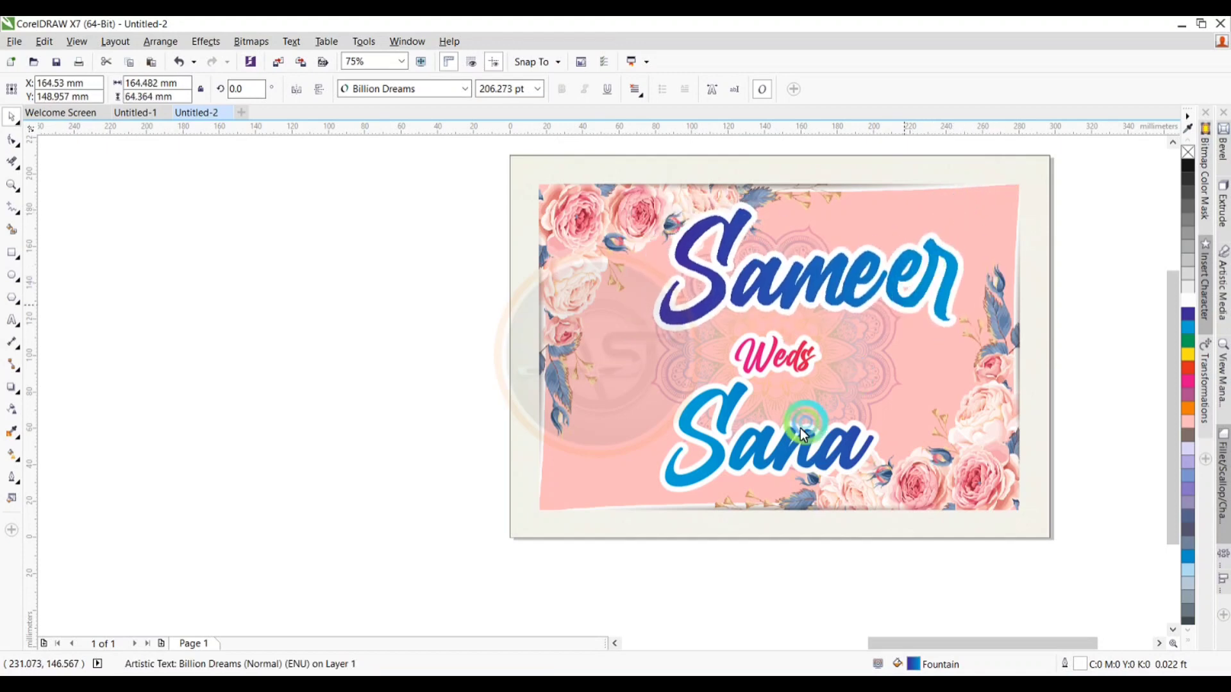
Enlarge the bride's name proportionally to about 126 mm wide and shift it toward the card's left edge
click(783, 452)
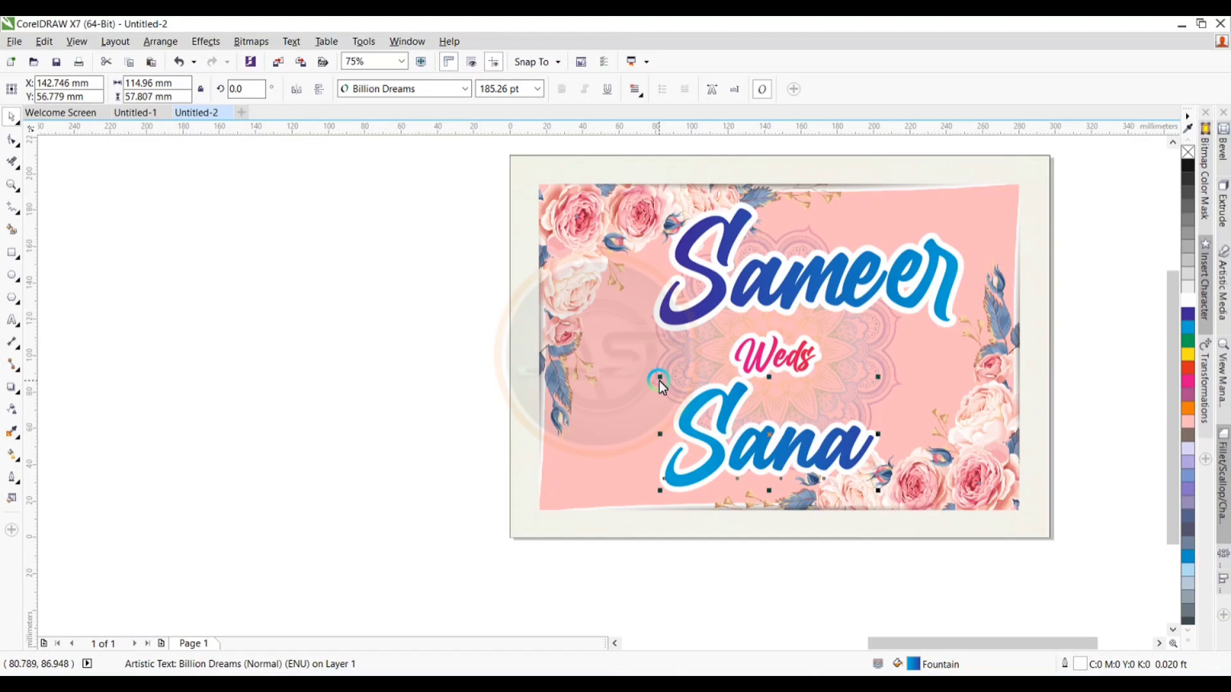
drag(660, 378, 615, 375)
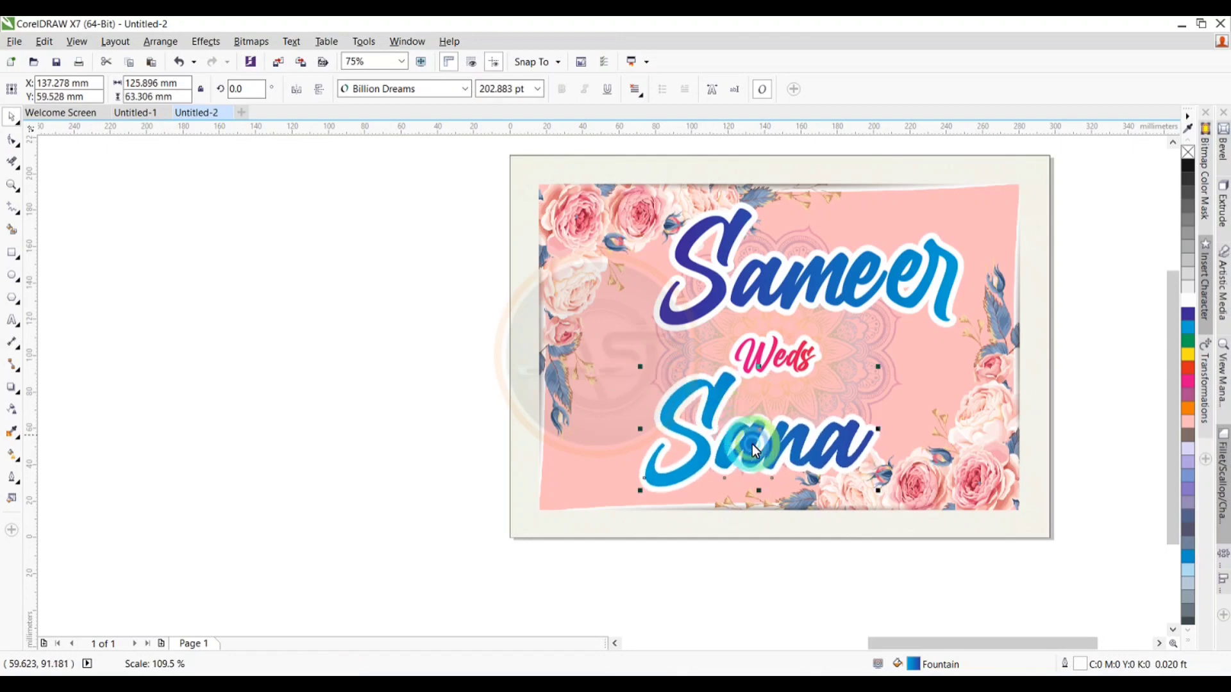
drag(753, 449, 705, 447)
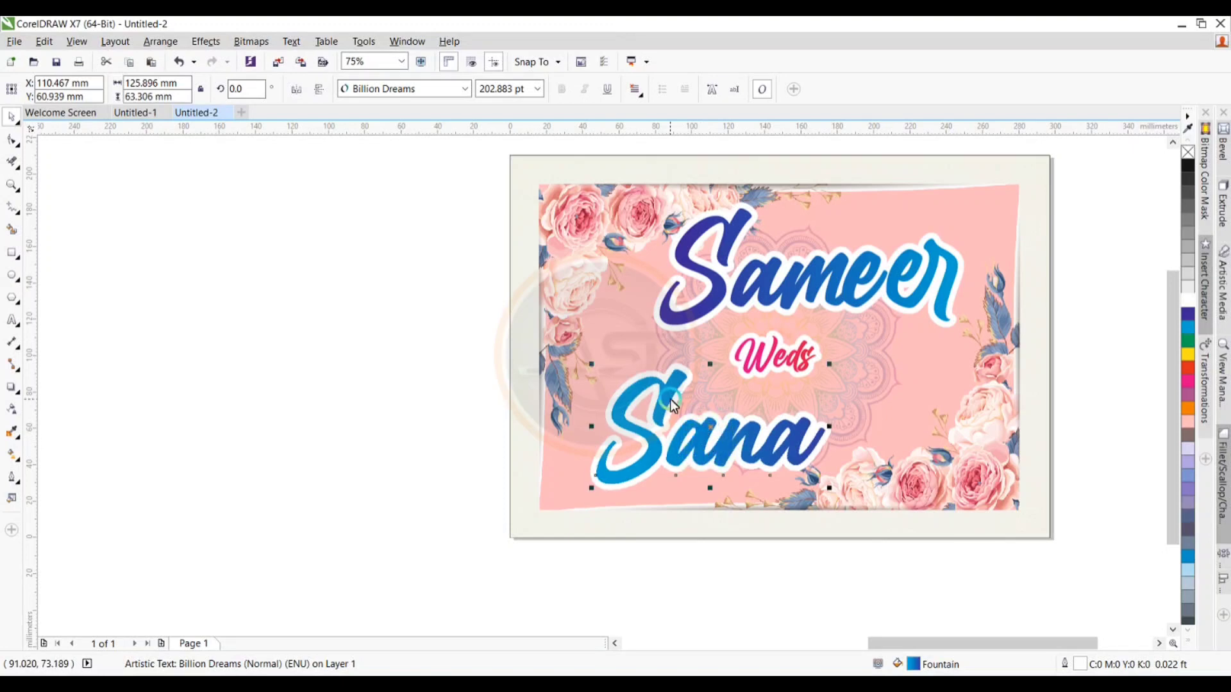
Examine the placement of Weds between the two names and the overall layout of the whole card
scroll(670, 399, down, 1)
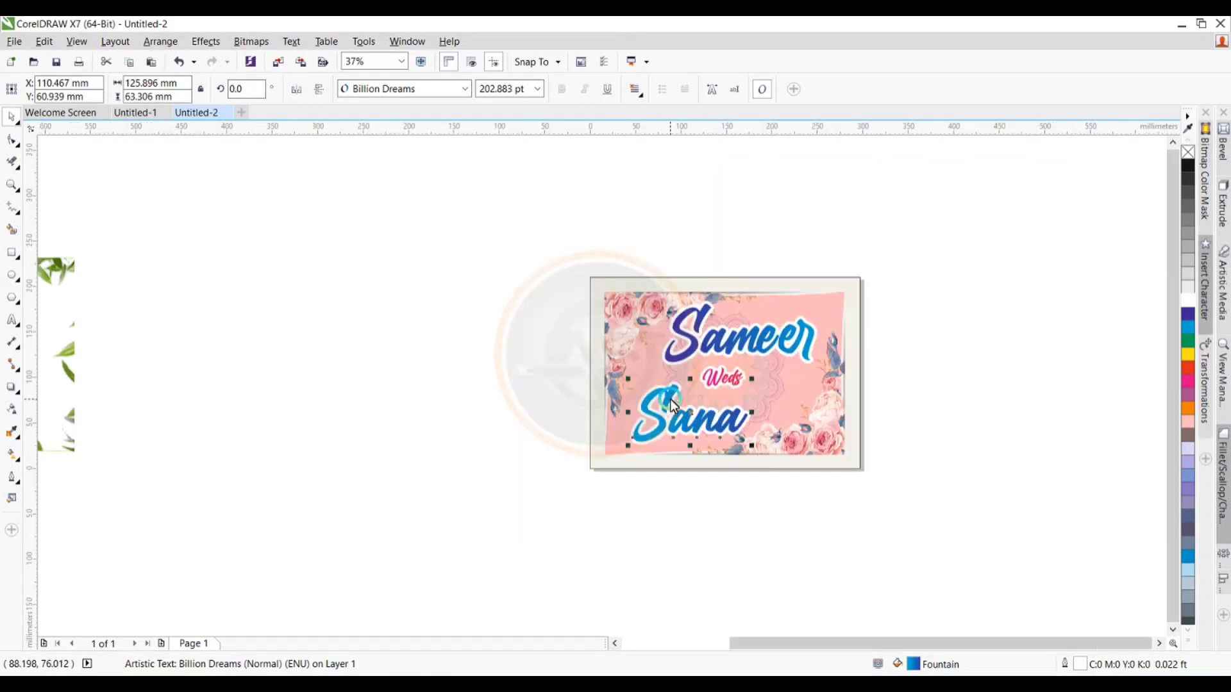
click(736, 385)
scroll(736, 385, up, 1)
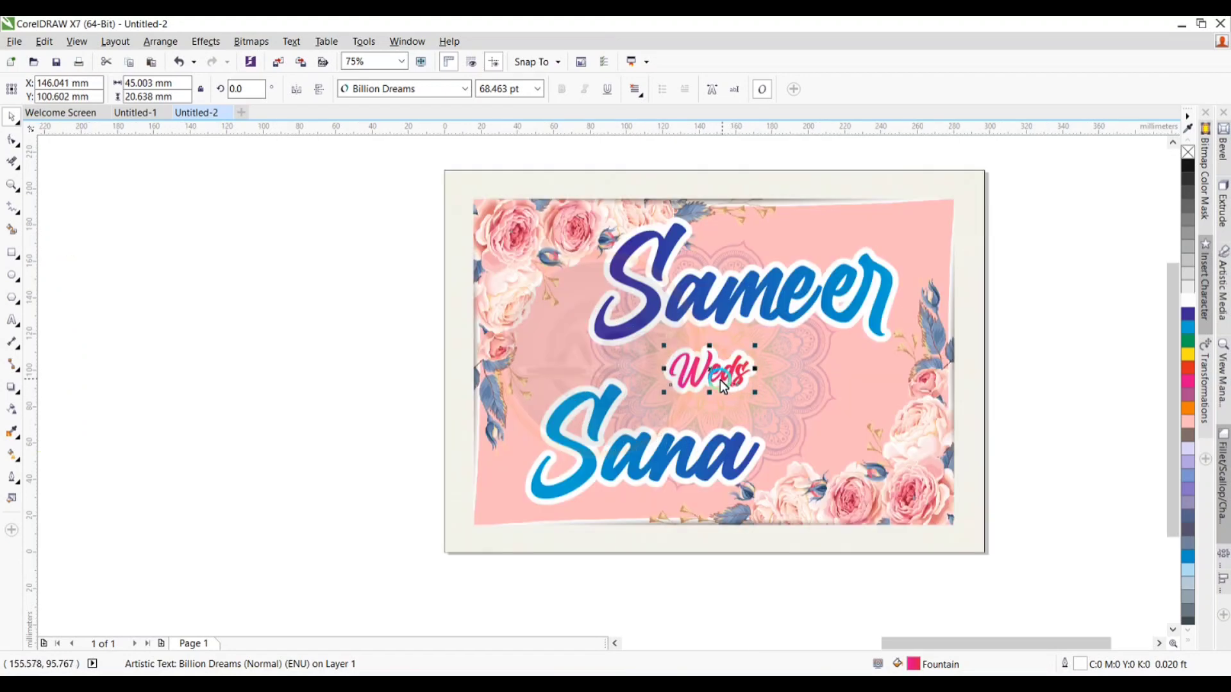
scroll(723, 384, down, 1)
click(885, 333)
click(486, 260)
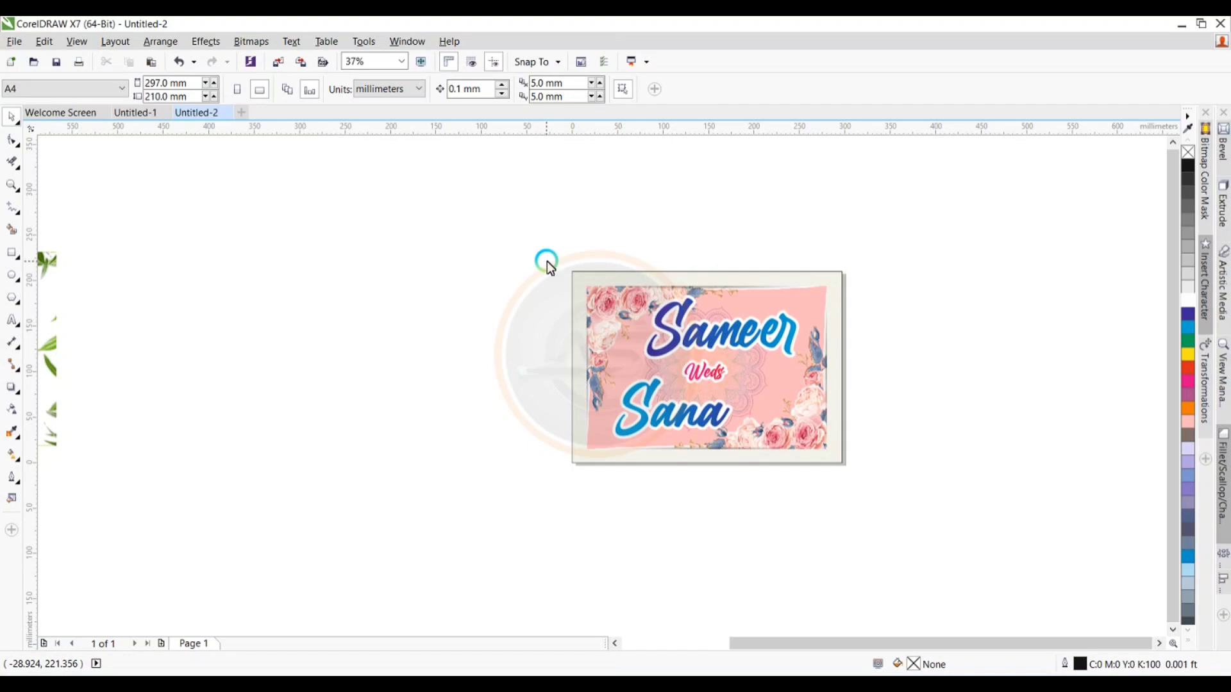
drag(546, 260, 858, 468)
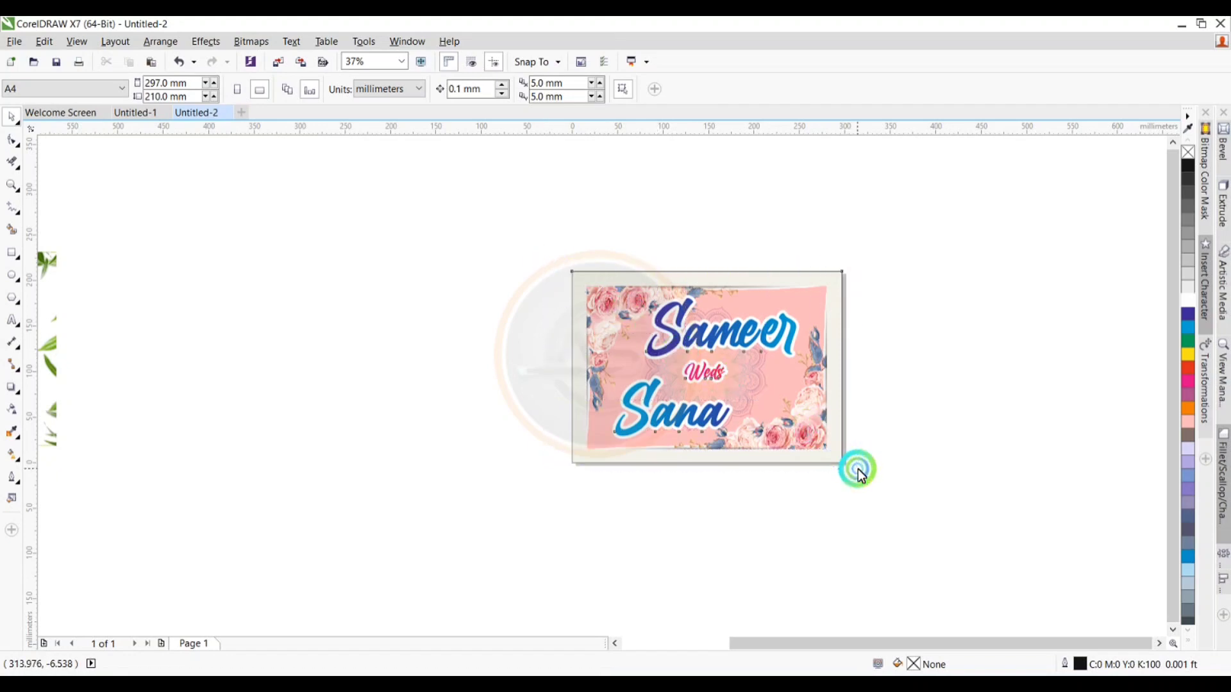
key(z)
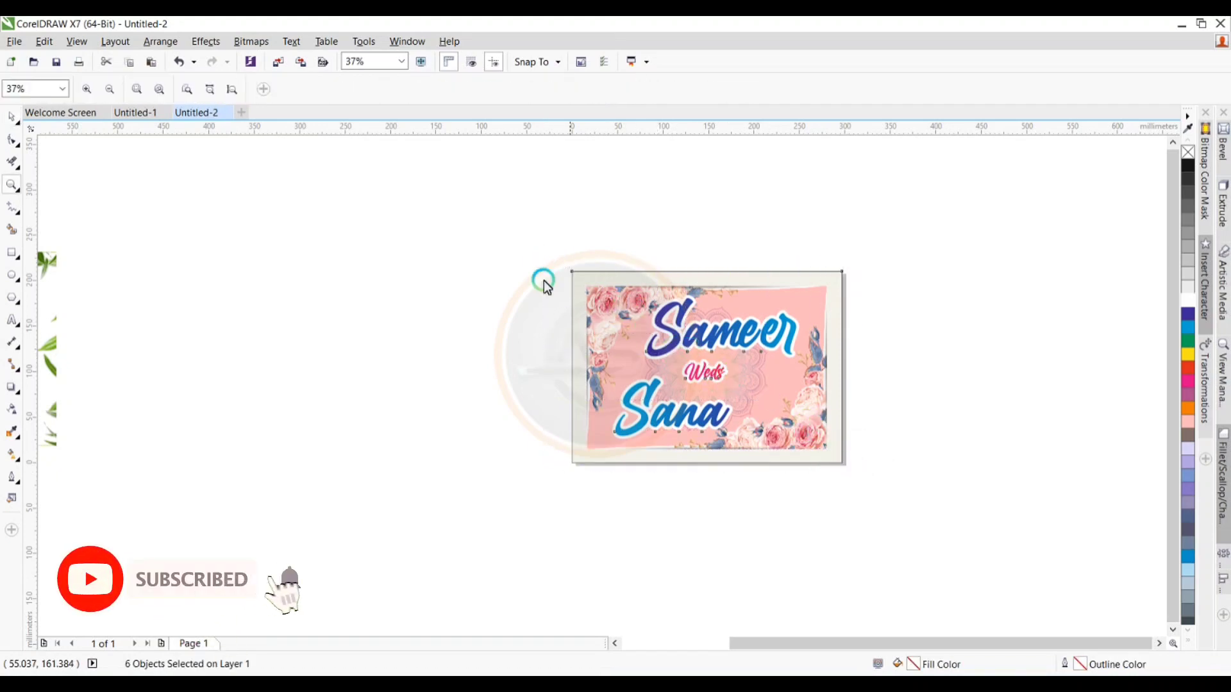
drag(560, 263, 849, 475)
click(1045, 538)
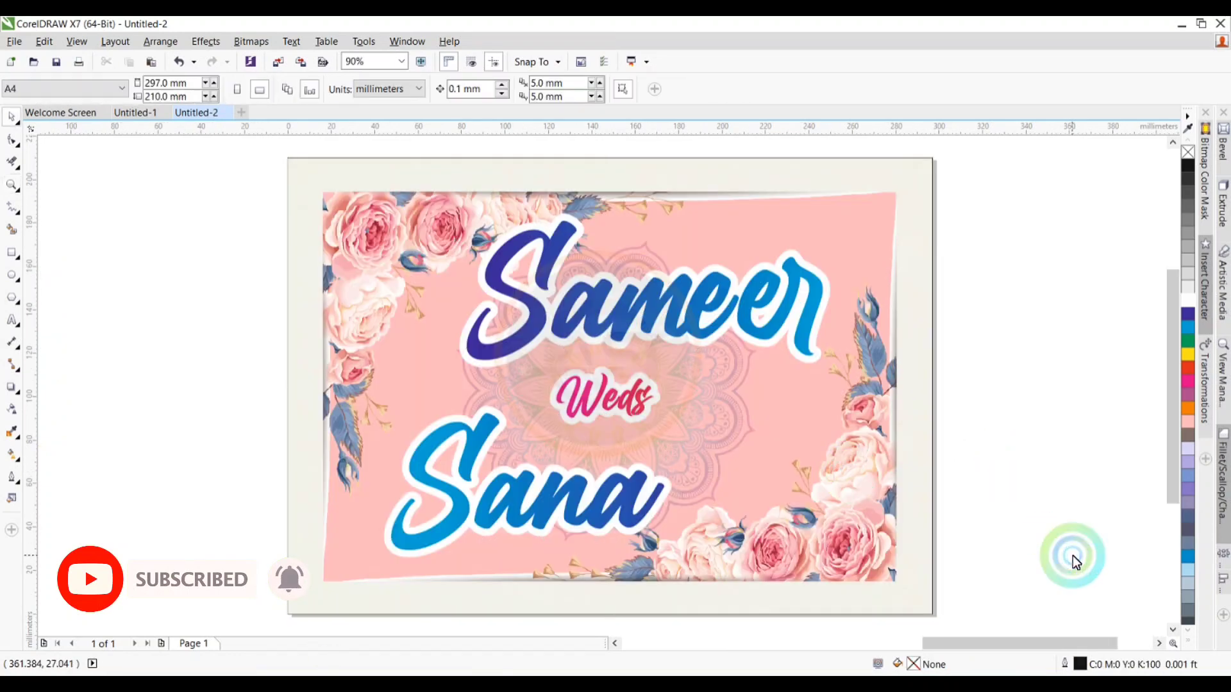